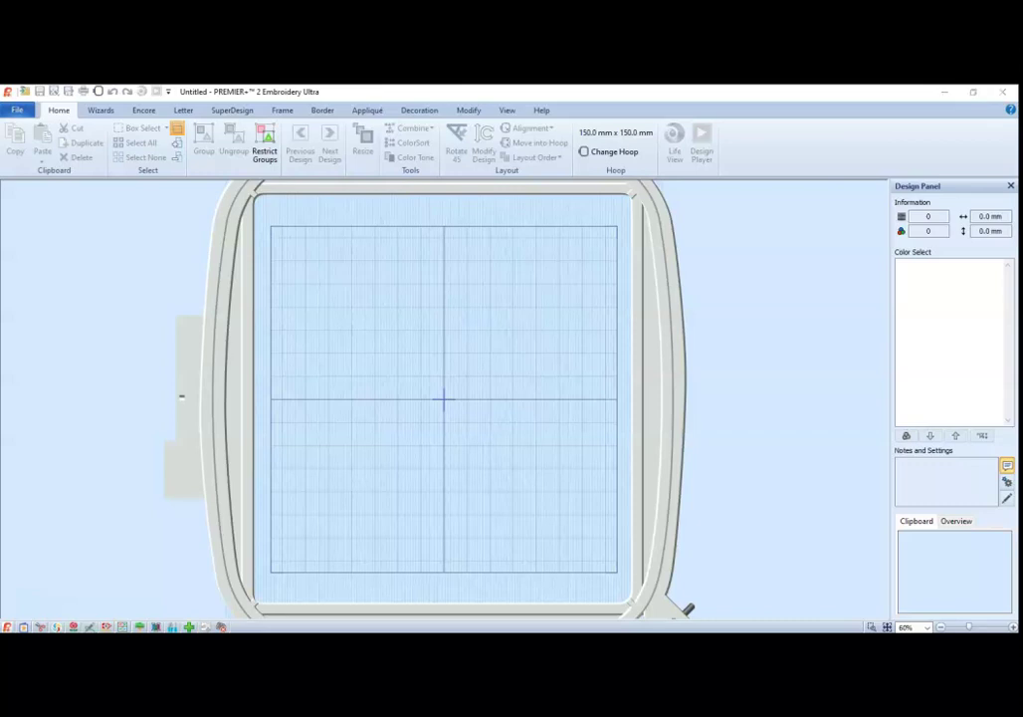
Launch PREMIER+ 2 Create from Embroidery Ultra's quick-launch bar
click(23, 626)
Load the picture 1GALE111.jpg into the Paint Window through the ExpressDesign Wizard
click(330, 315)
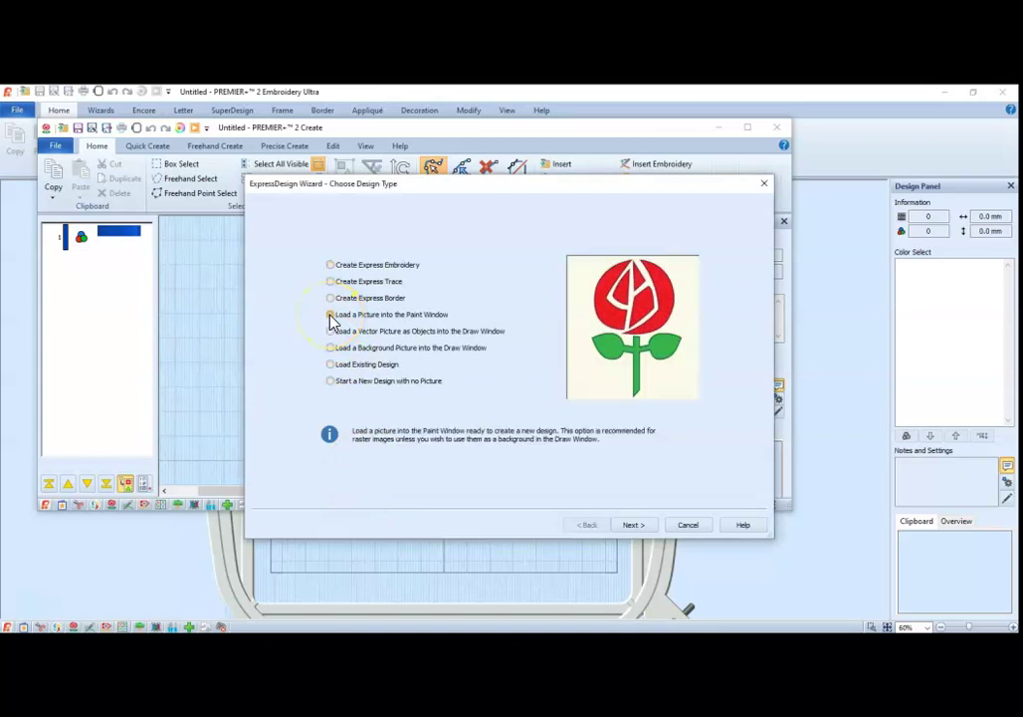
click(644, 529)
click(317, 243)
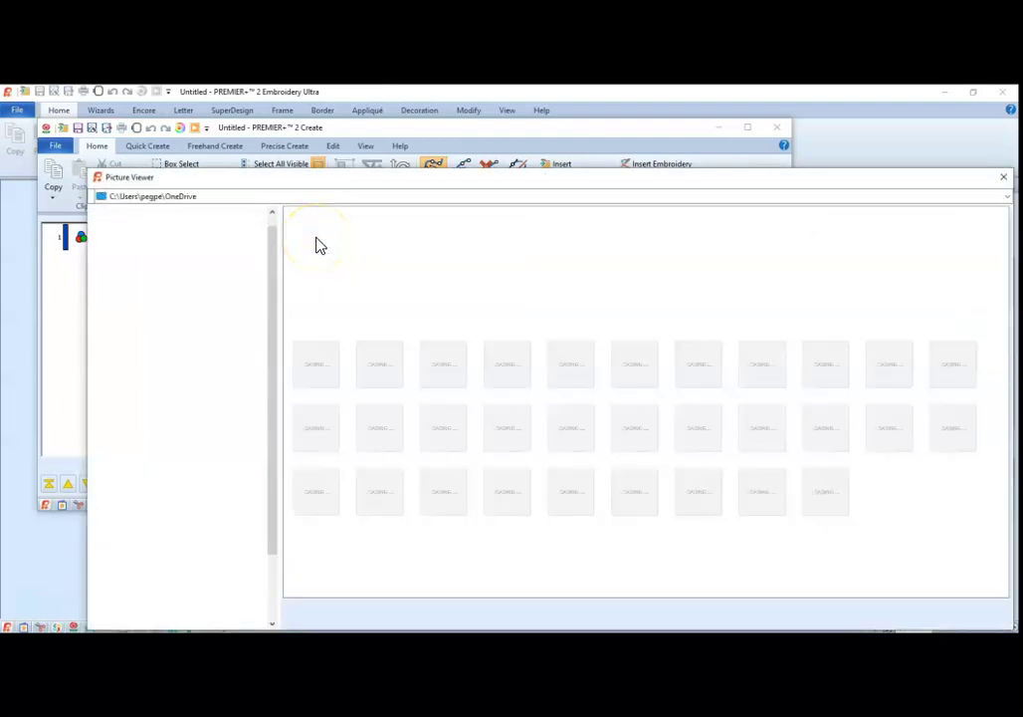
click(350, 233)
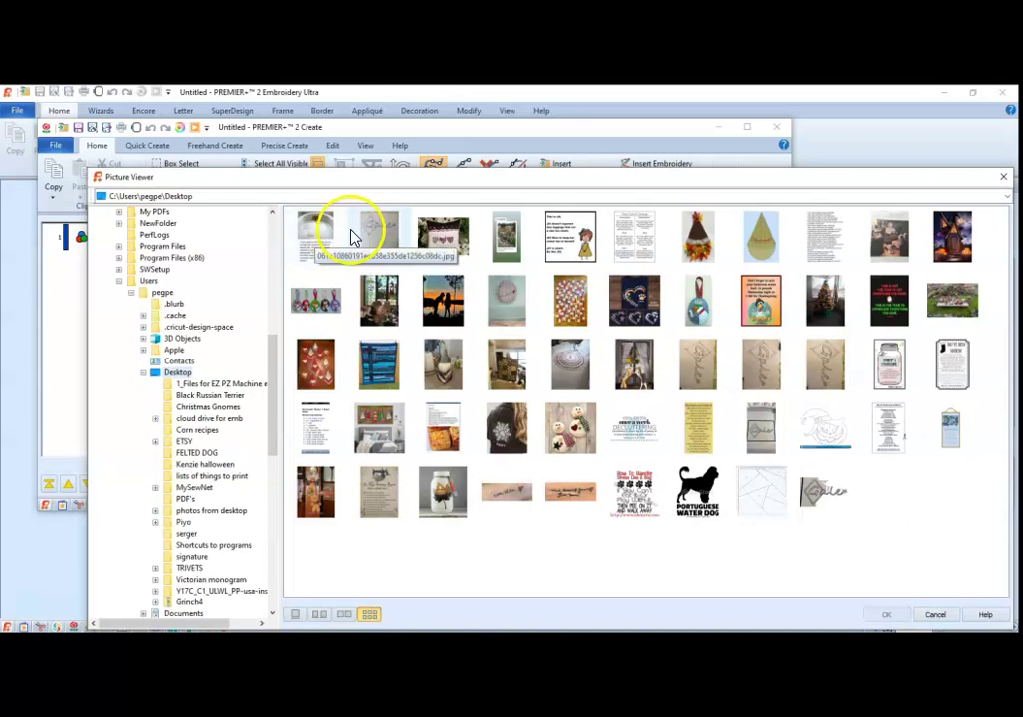
double_click(374, 235)
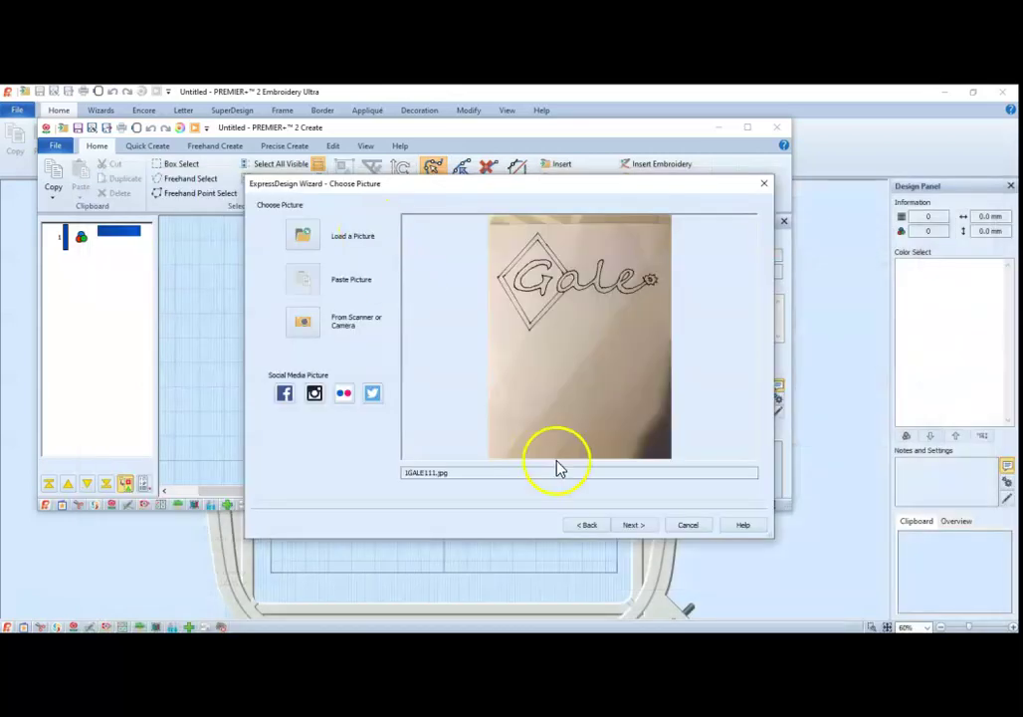
Crop the picture tightly around the Gale lettering and diamond
click(633, 525)
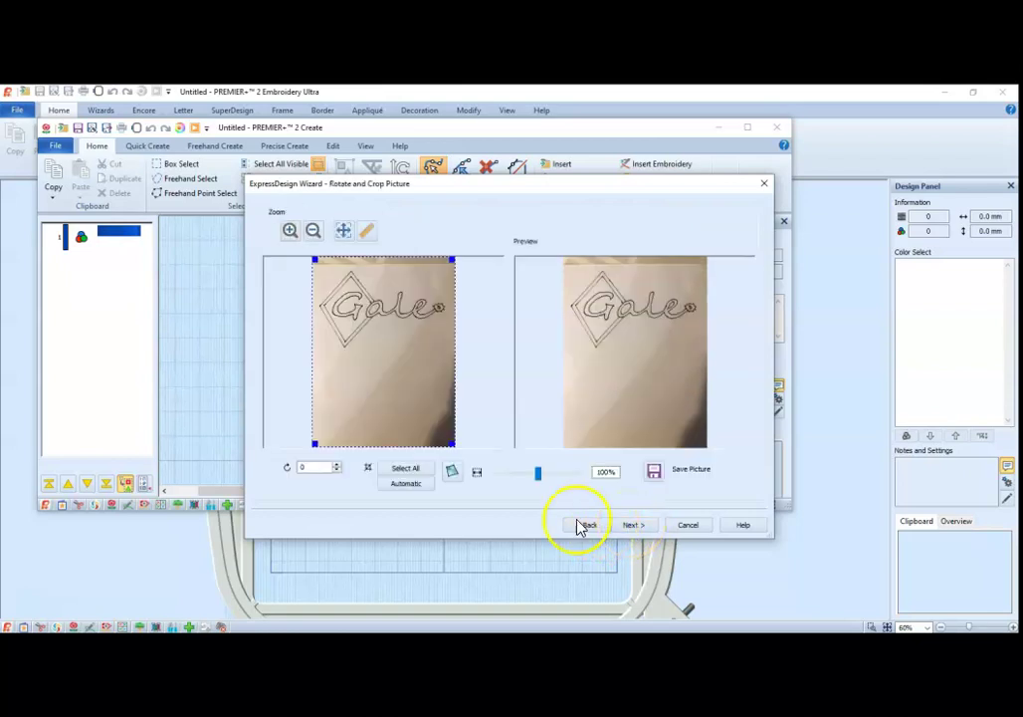
drag(453, 443, 451, 349)
drag(450, 258, 450, 265)
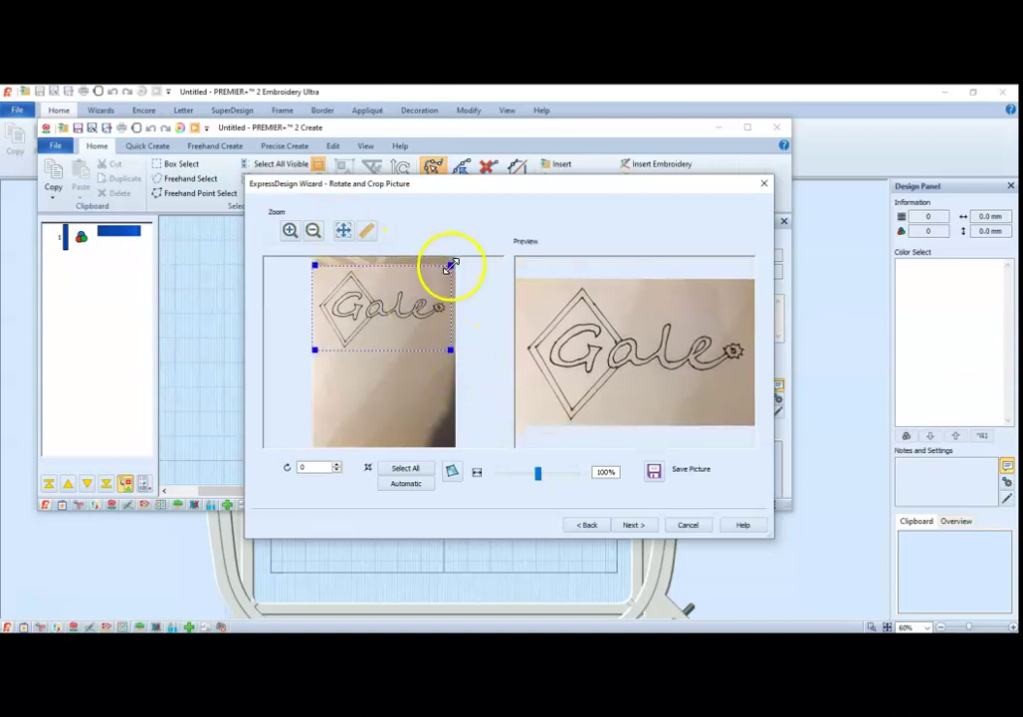
Choose a rotated 120mm x 120mm Designer Splendid Square Hoop and advance to Reduce Colors
click(634, 524)
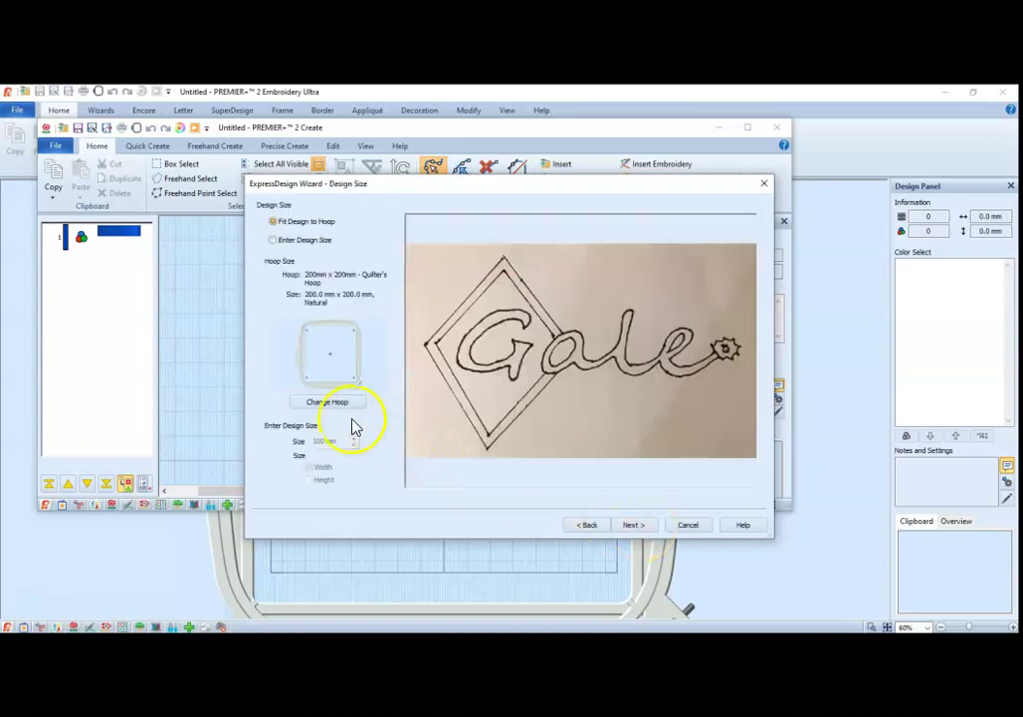
click(332, 402)
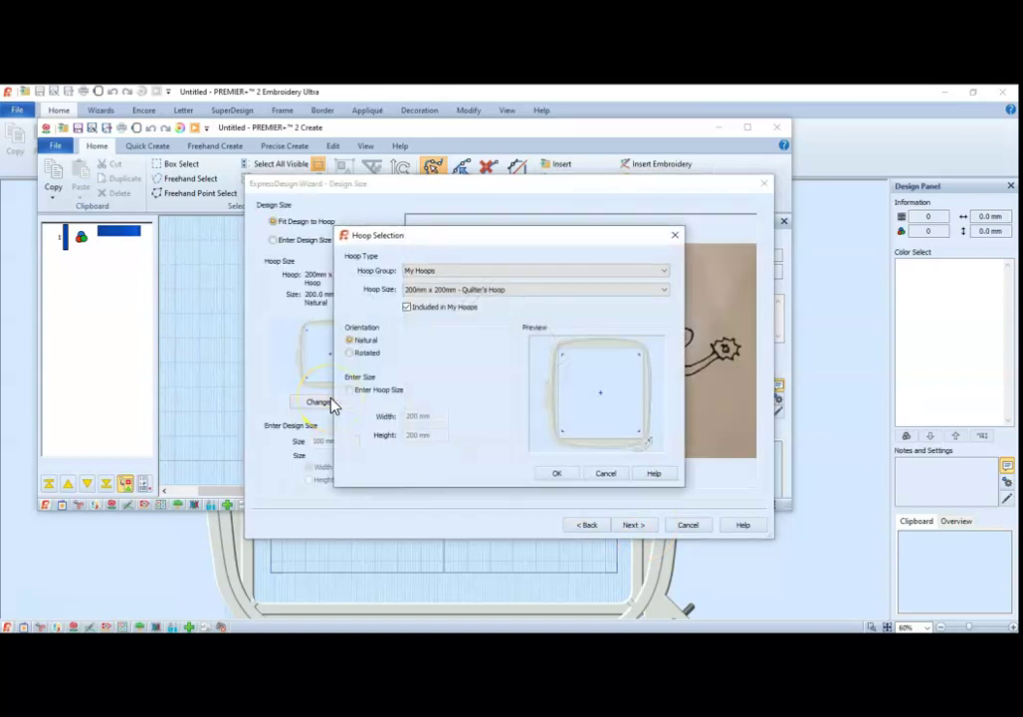
click(430, 291)
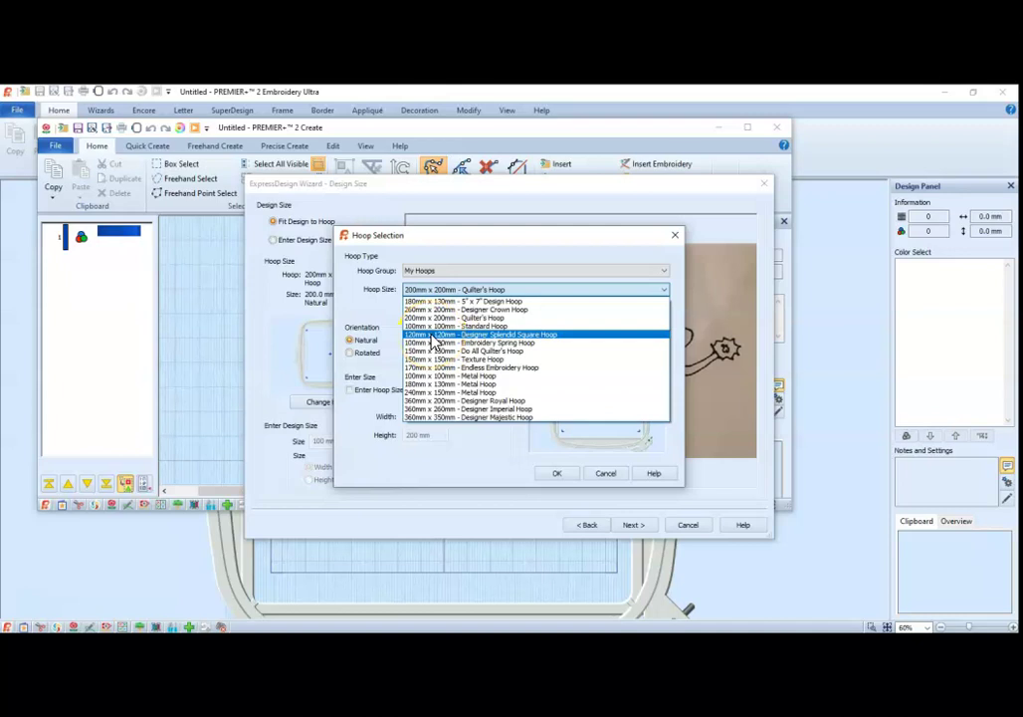
click(433, 338)
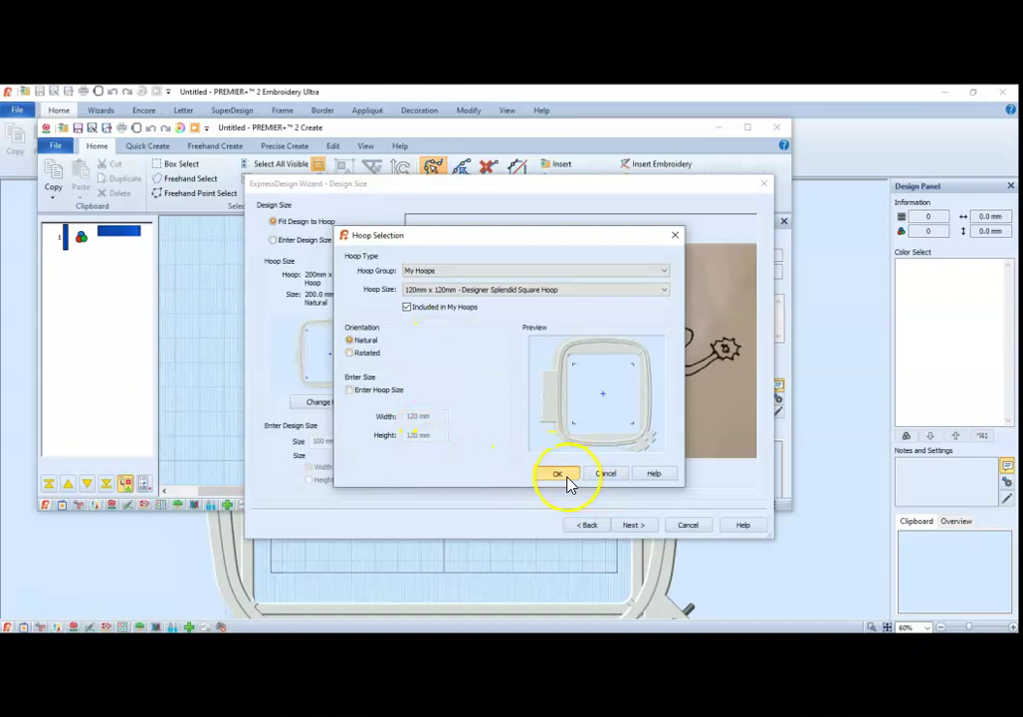
click(350, 353)
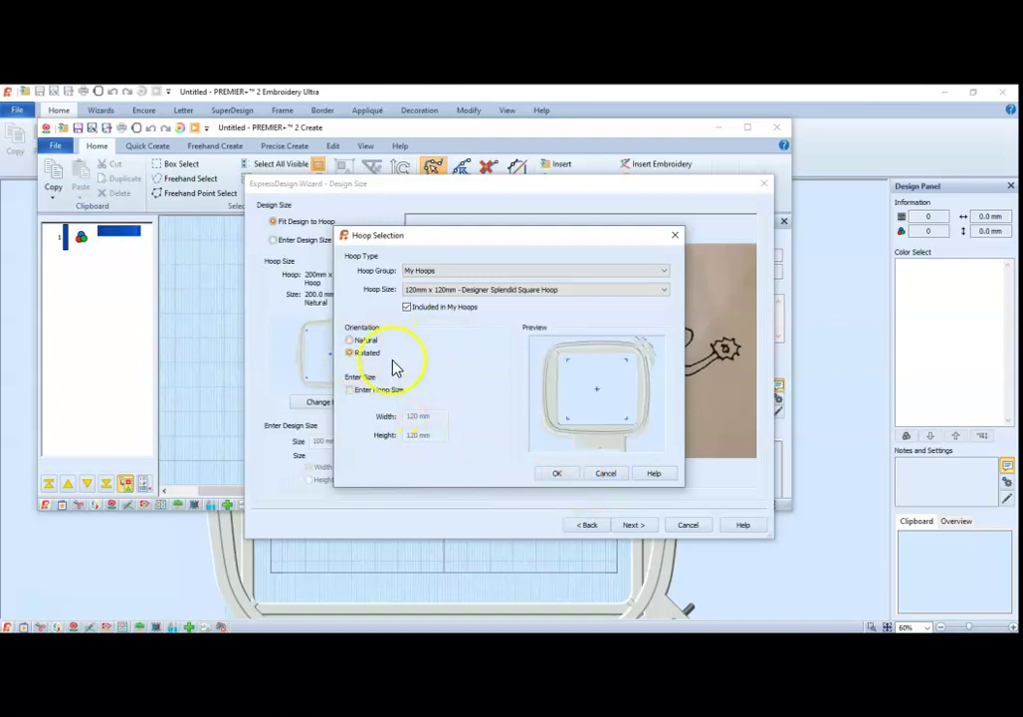
click(555, 478)
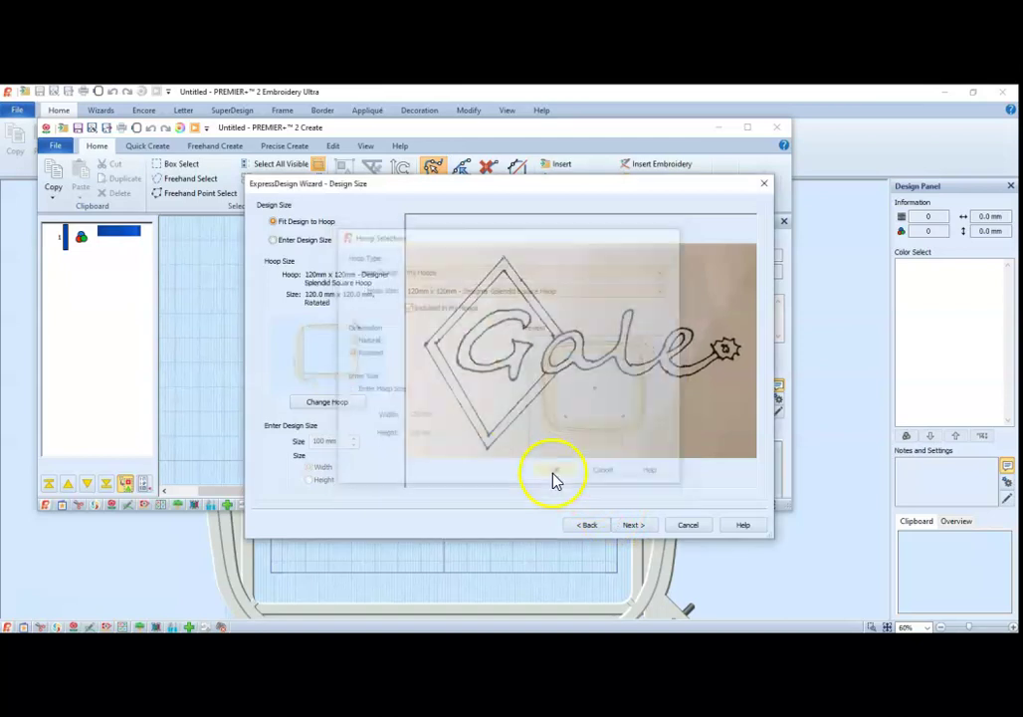
click(647, 536)
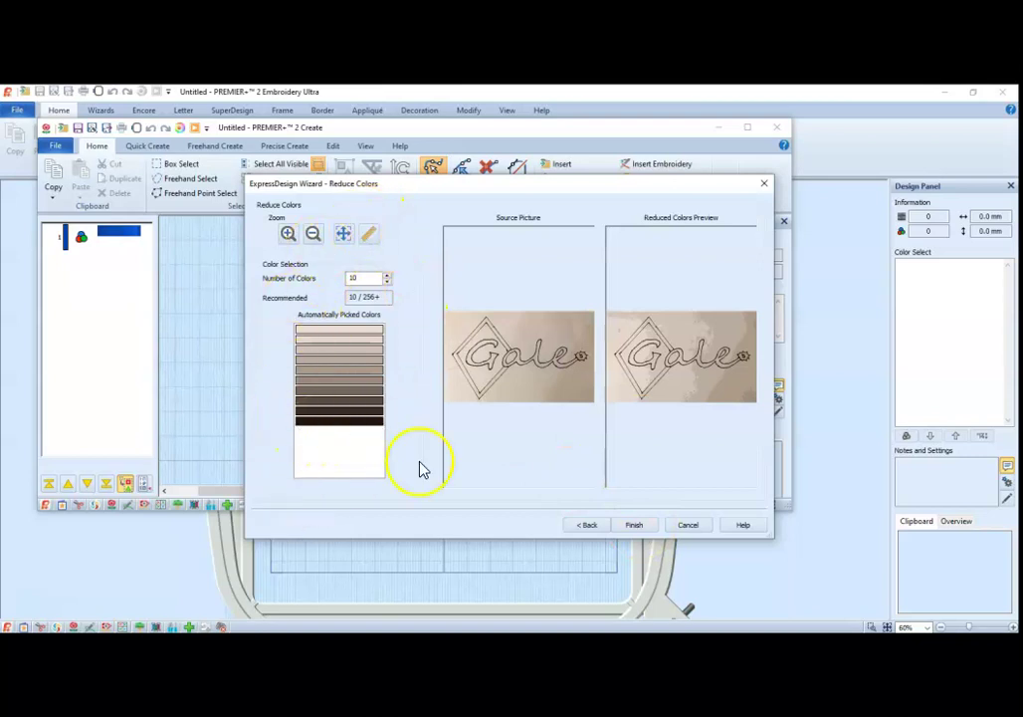
Finish the wizard, maximize the Create window and zoom in on the Gale drawing
click(636, 525)
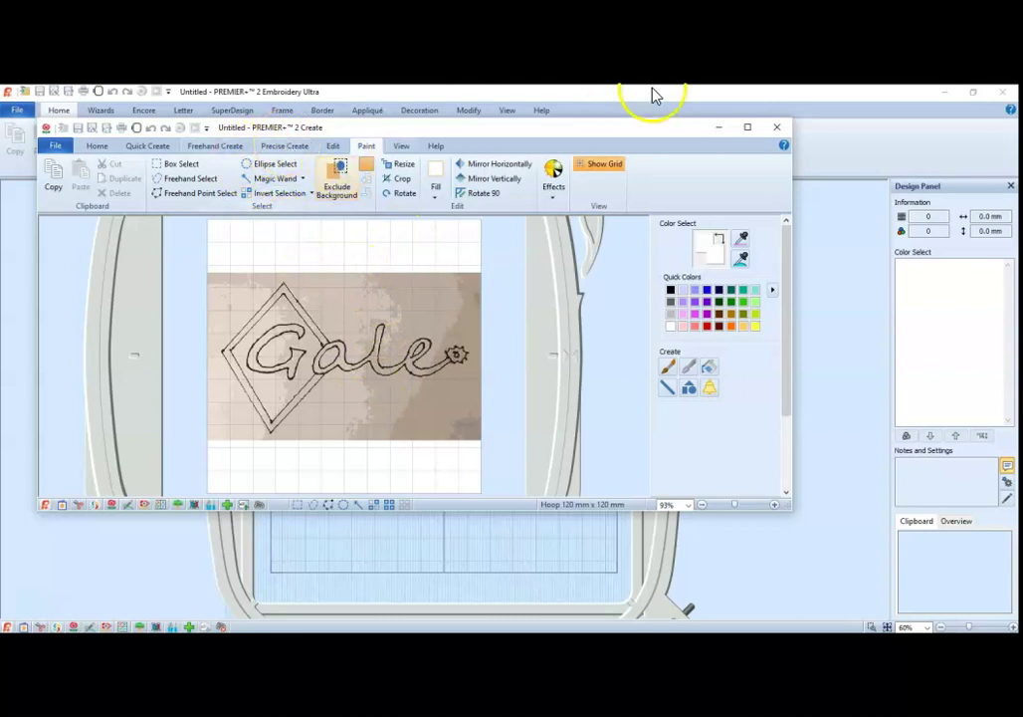
click(748, 127)
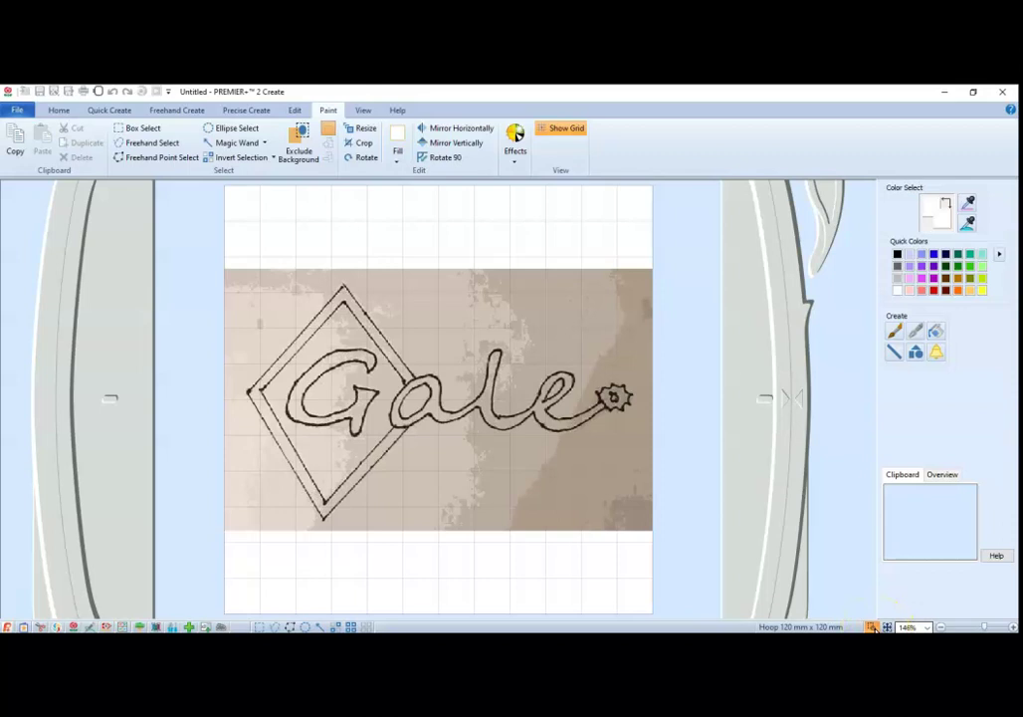
click(872, 627)
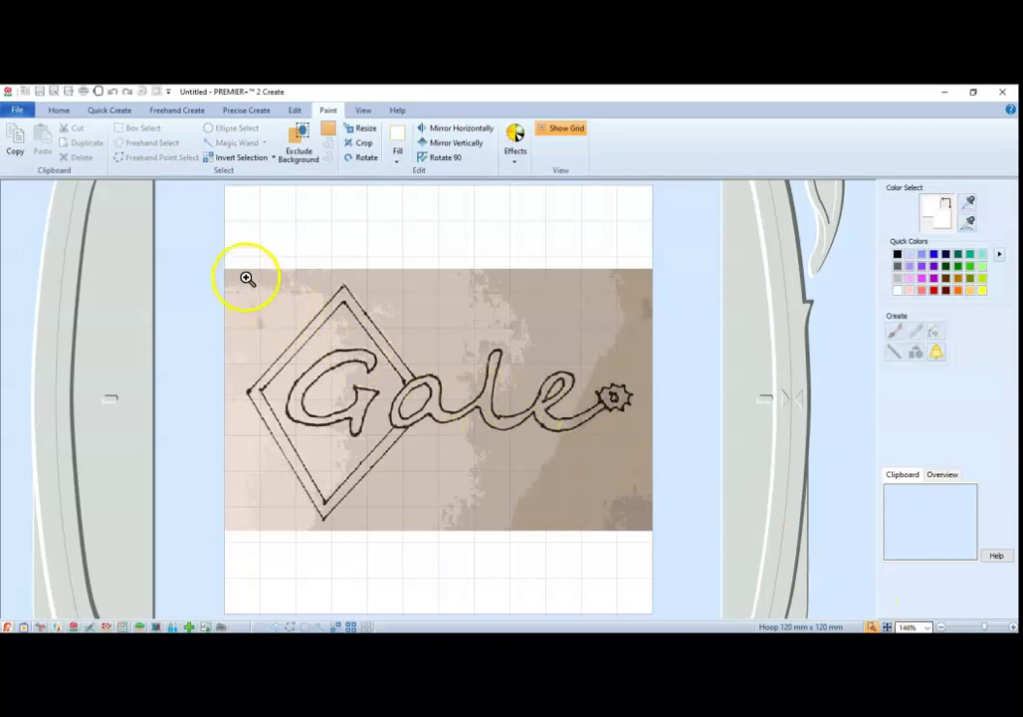
drag(244, 276, 638, 533)
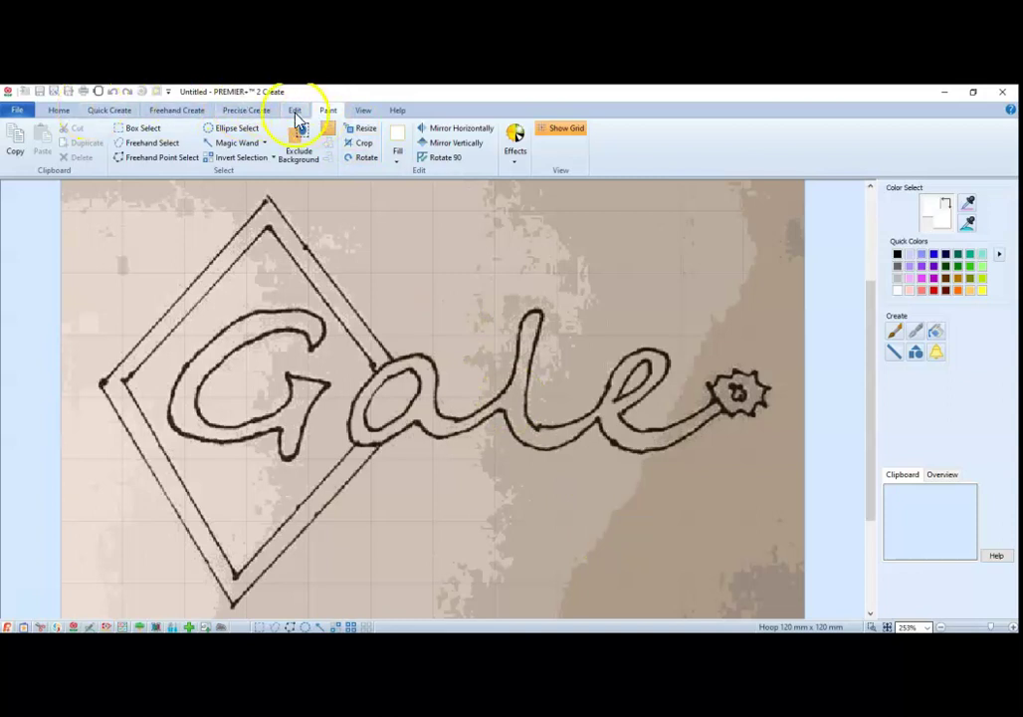
click(239, 110)
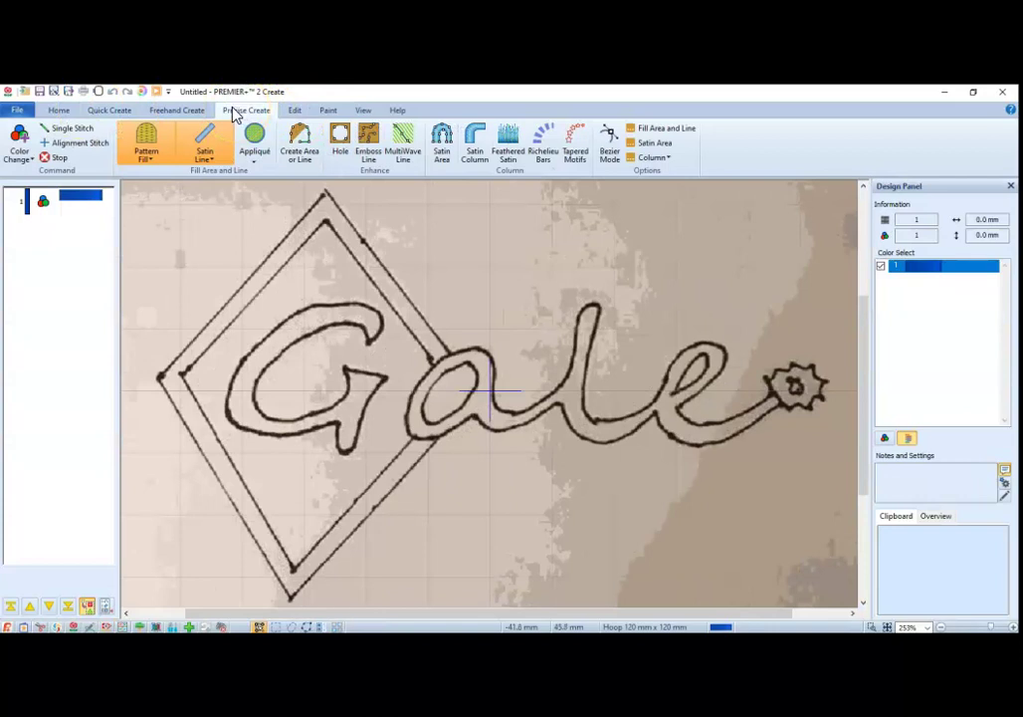
Choose Double Stitch for border lines and Pattern Fill for new areas
click(210, 159)
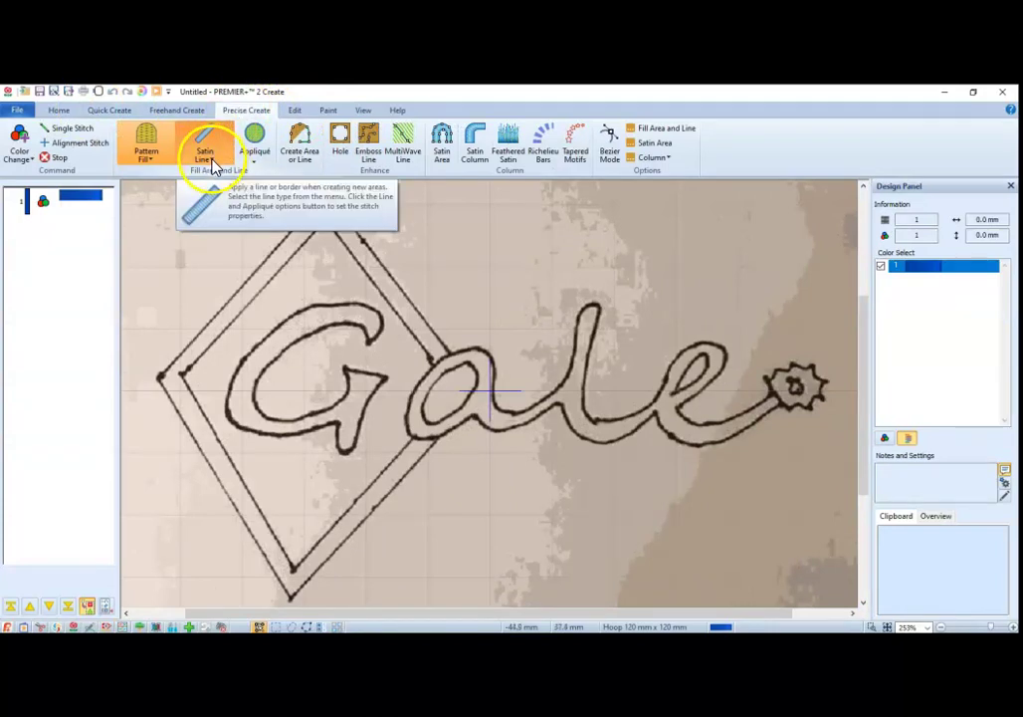
click(210, 162)
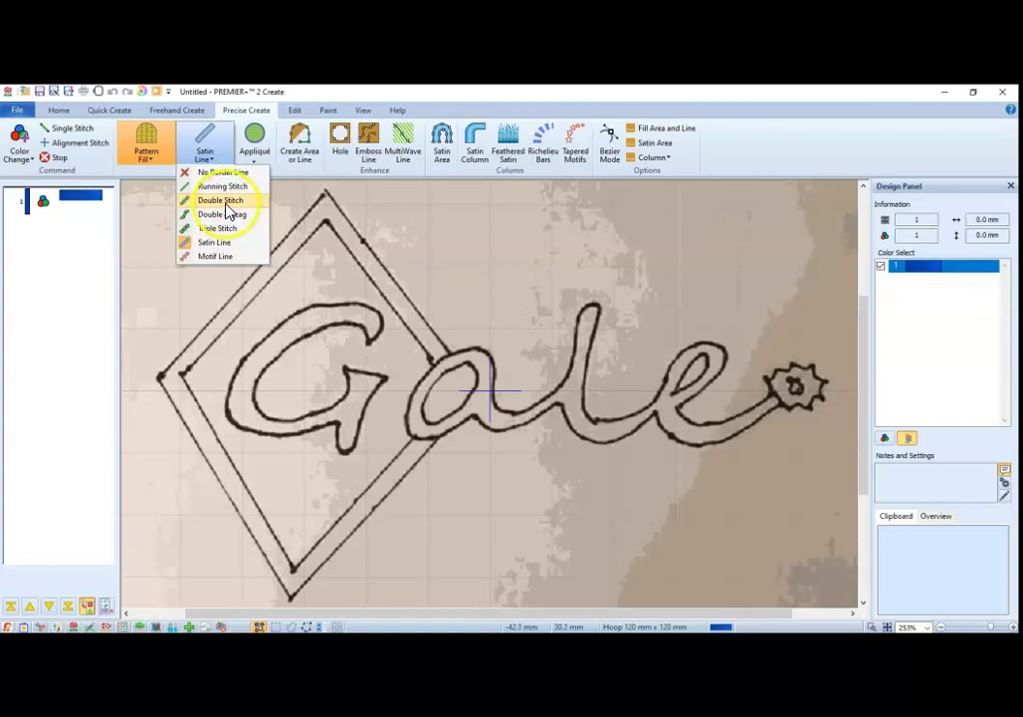
click(227, 203)
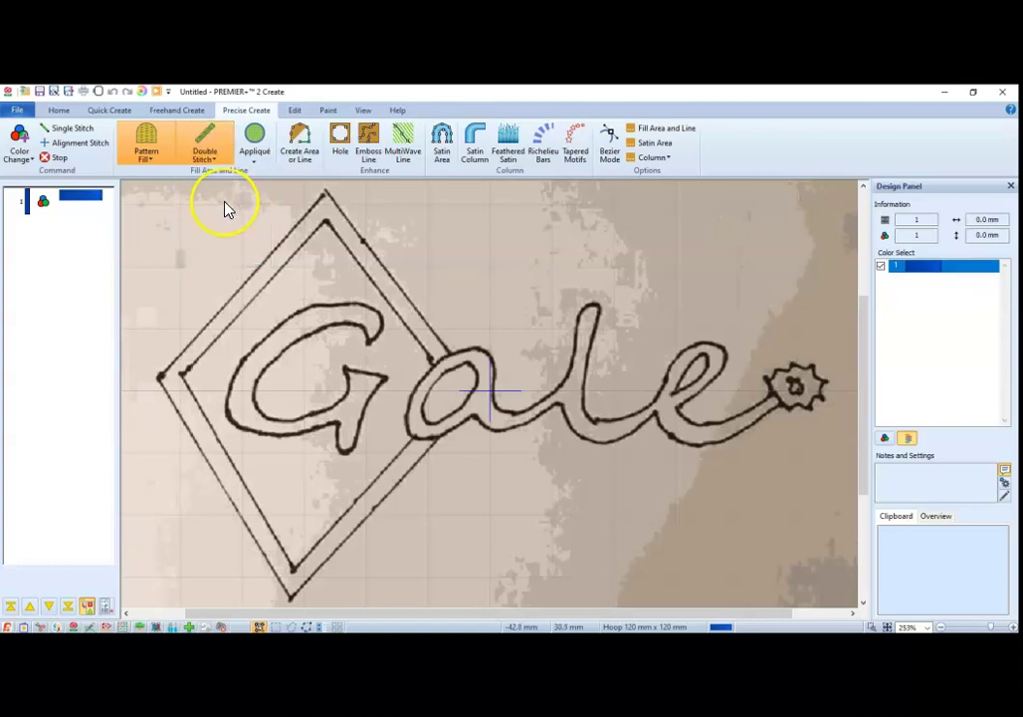
click(147, 163)
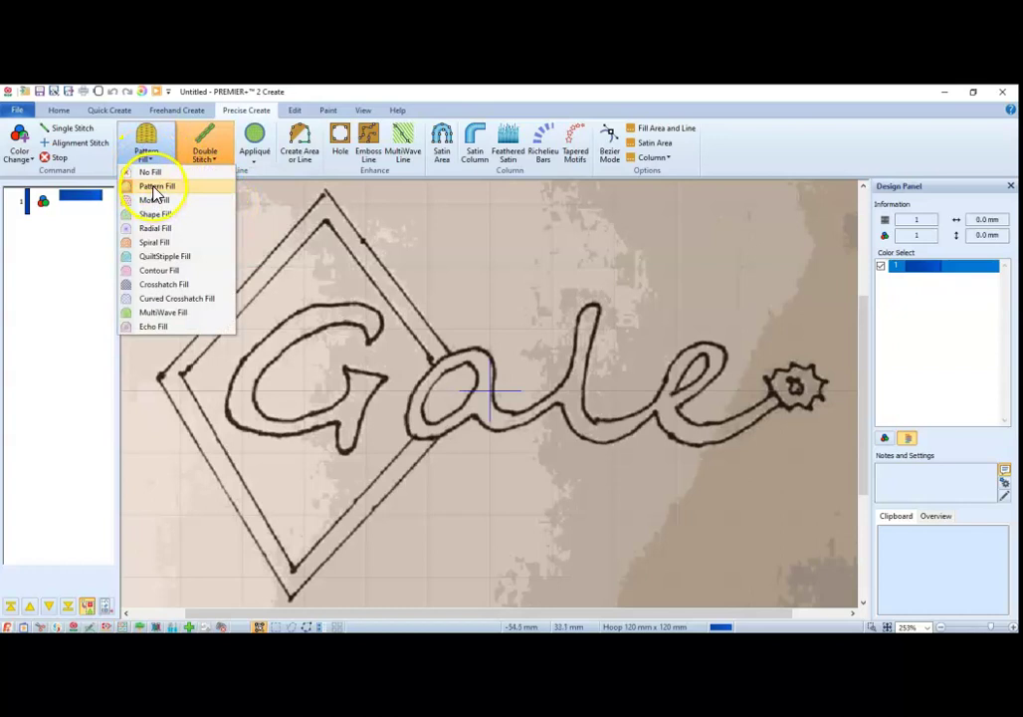
click(155, 189)
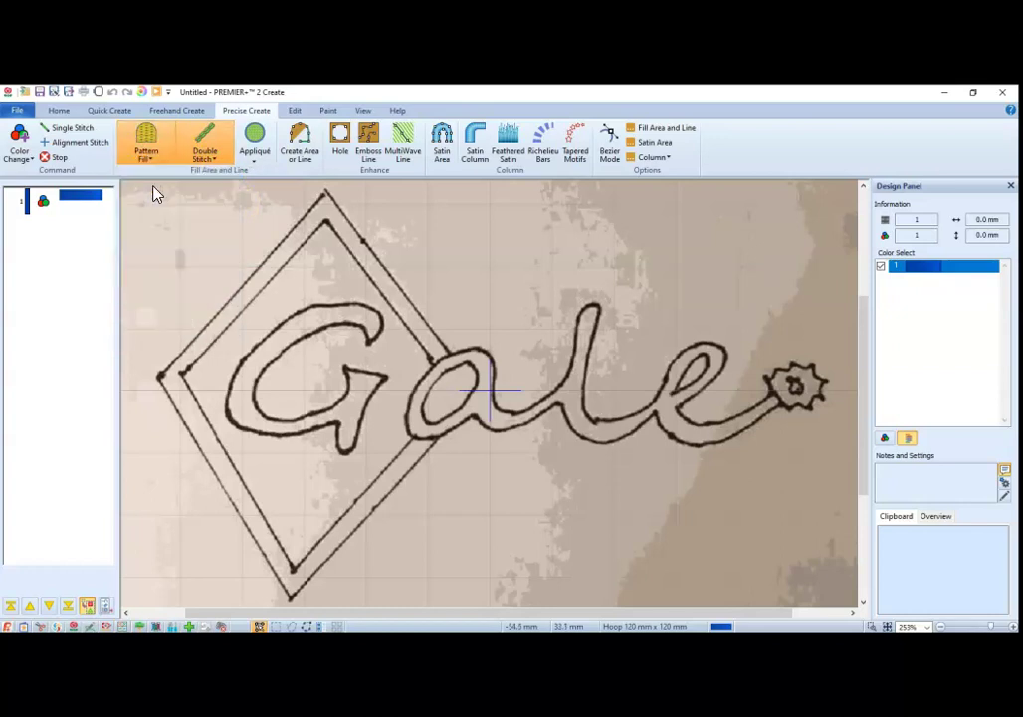
click(692, 136)
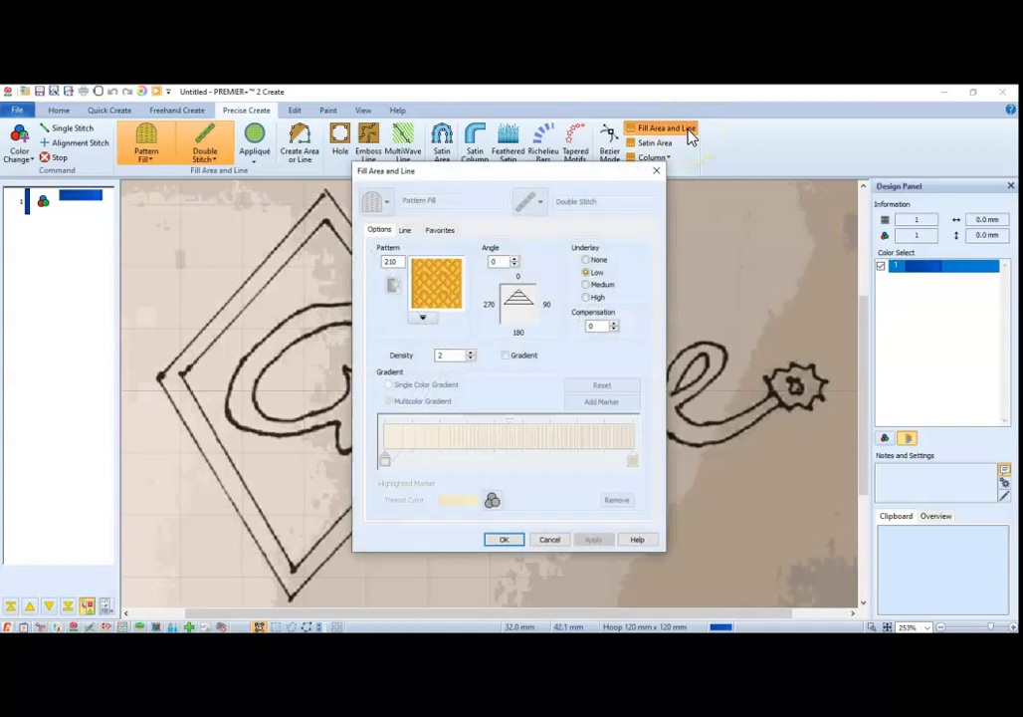
Pick fill pattern 2 from Standard 1 and set the line length to 1.5 mm
click(422, 319)
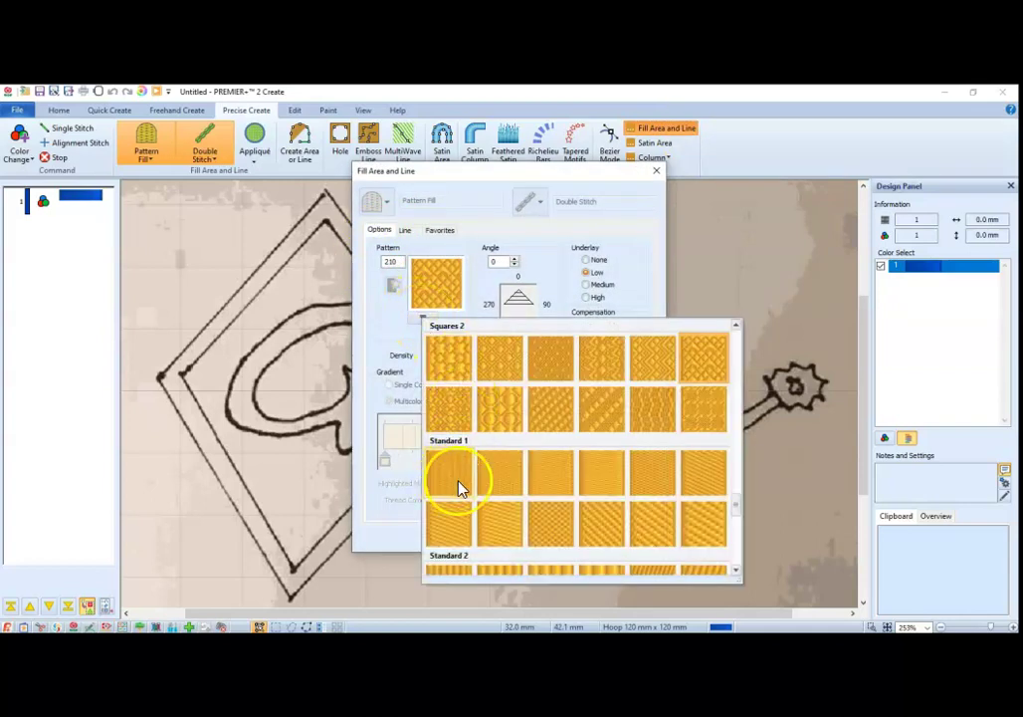
click(499, 487)
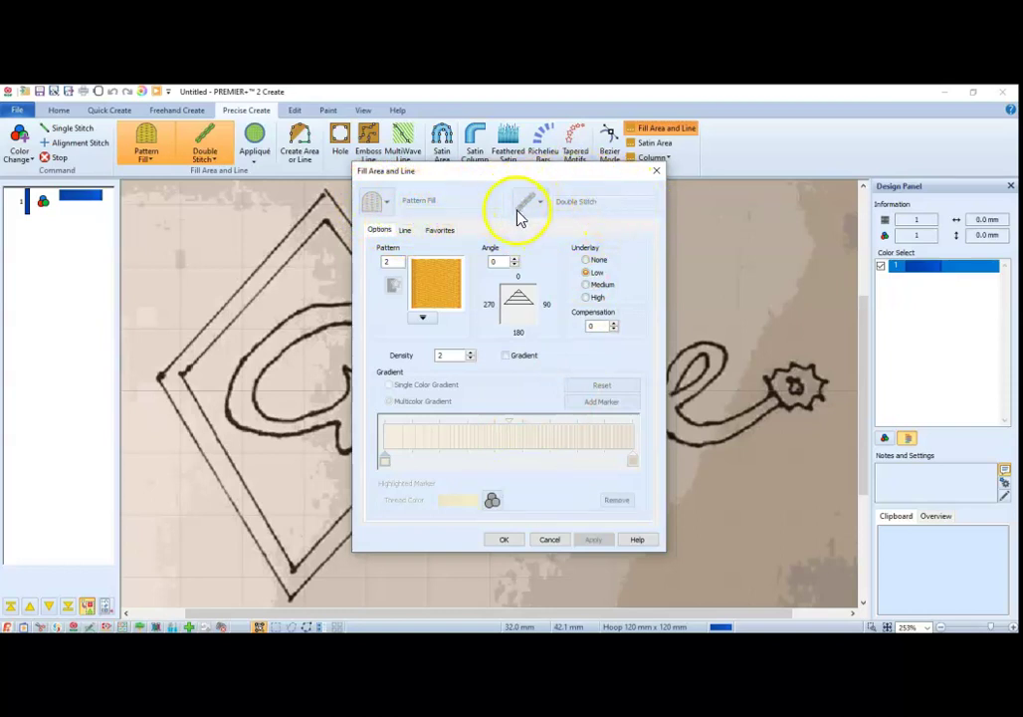
click(404, 232)
click(457, 264)
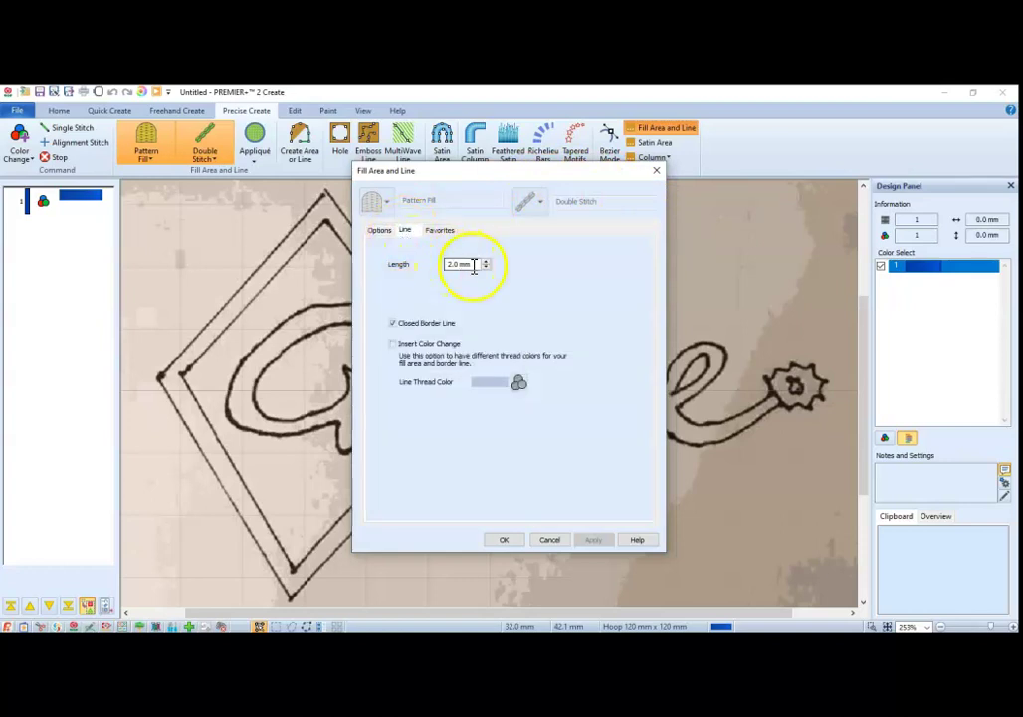
click(465, 187)
drag(465, 179, 642, 251)
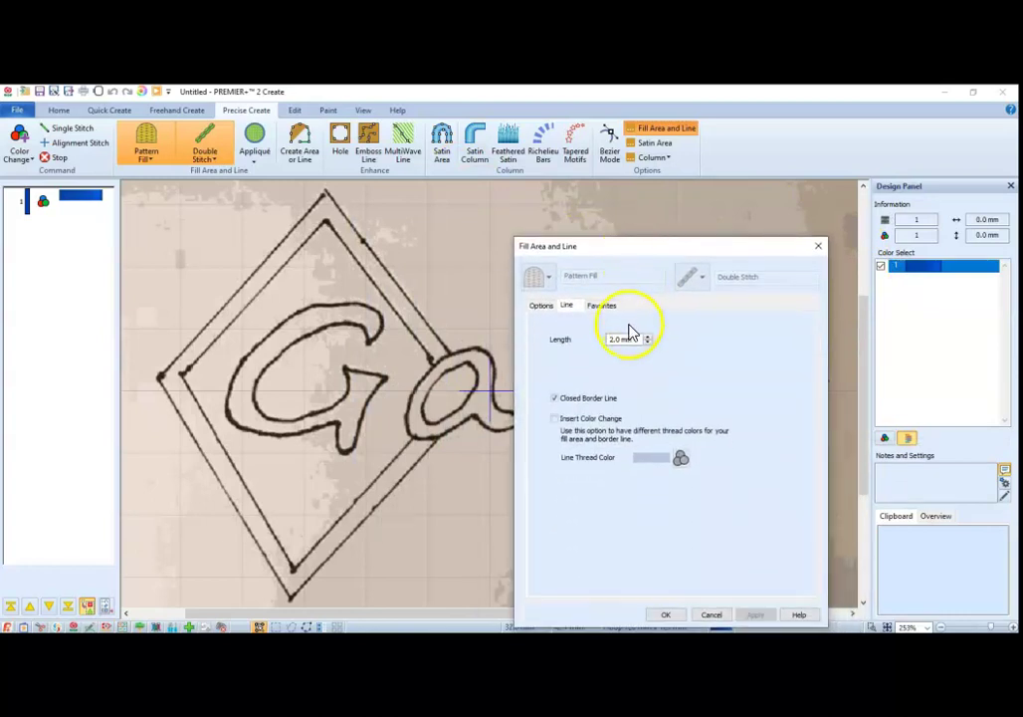
drag(634, 339, 535, 356)
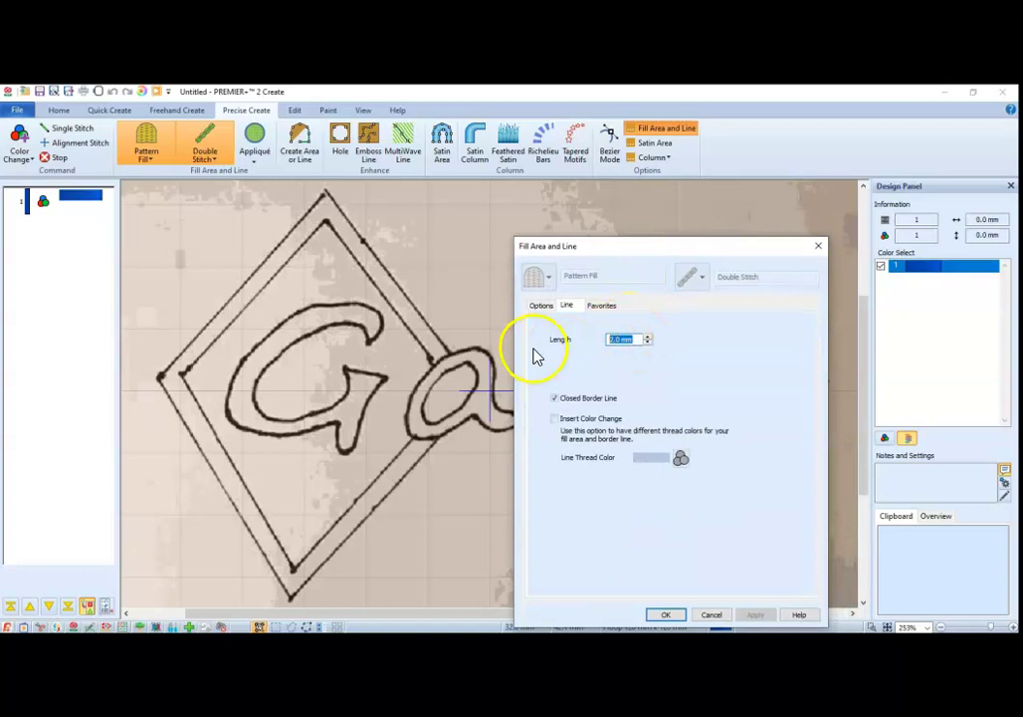
text(1.5)
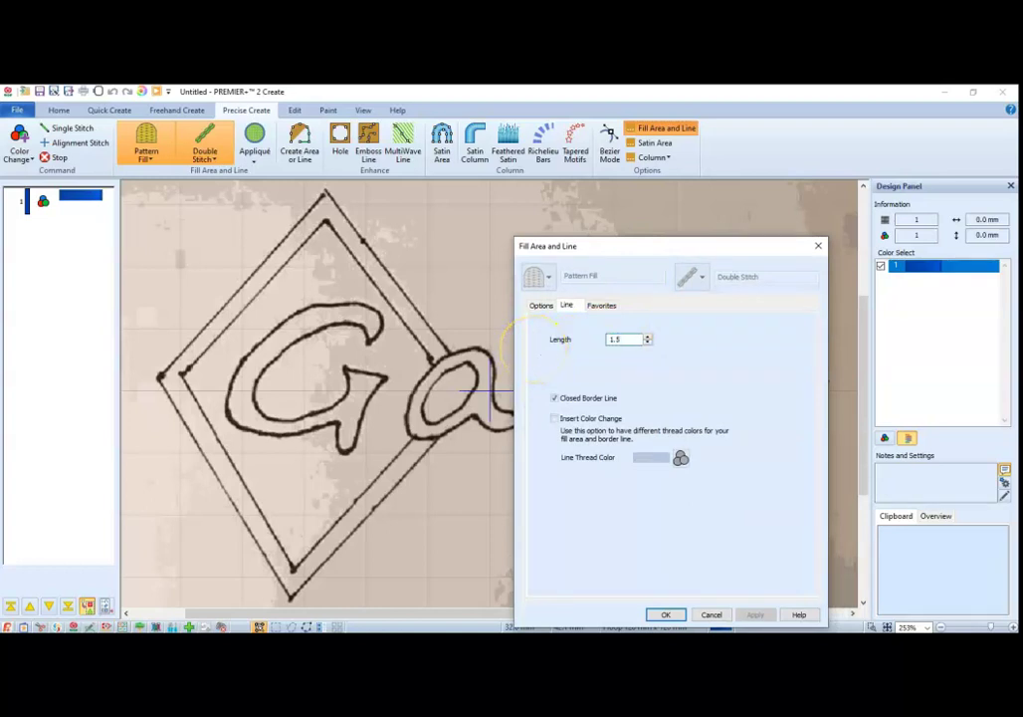
click(665, 615)
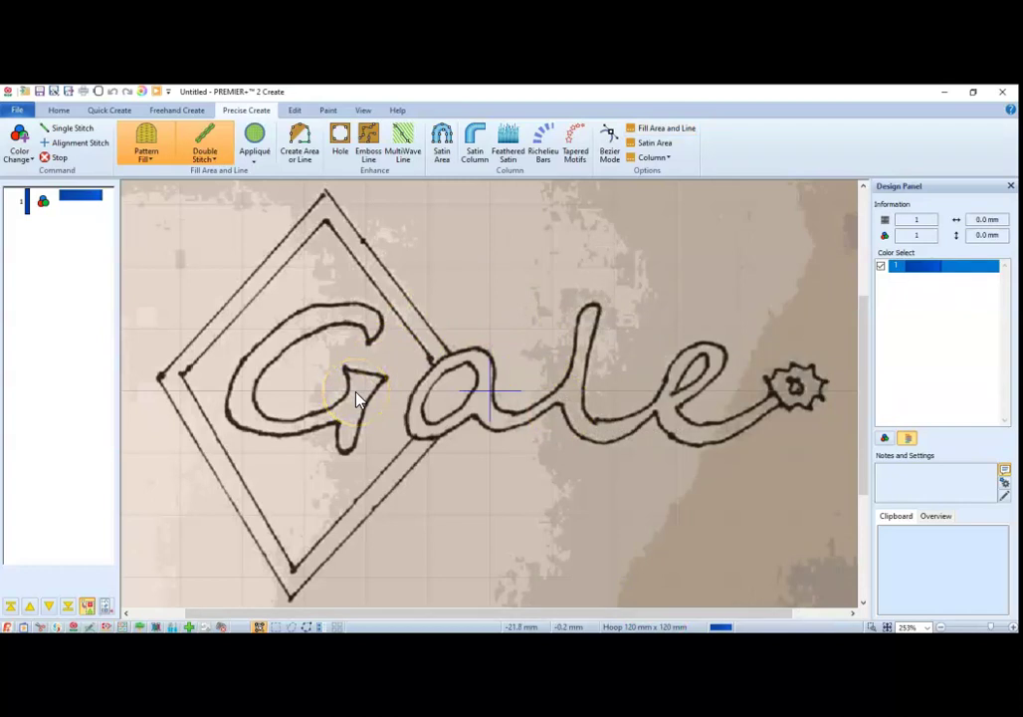
Start a pattern-fill area, tracing from the star tail around the 'e' and down the 'l'
mouse_move(349, 393)
mouse_down()
mouse_move(388, 418)
mouse_move(591, 394)
mouse_move(501, 402)
mouse_move(642, 459)
mouse_move(815, 388)
mouse_move(808, 402)
mouse_up()
click(302, 142)
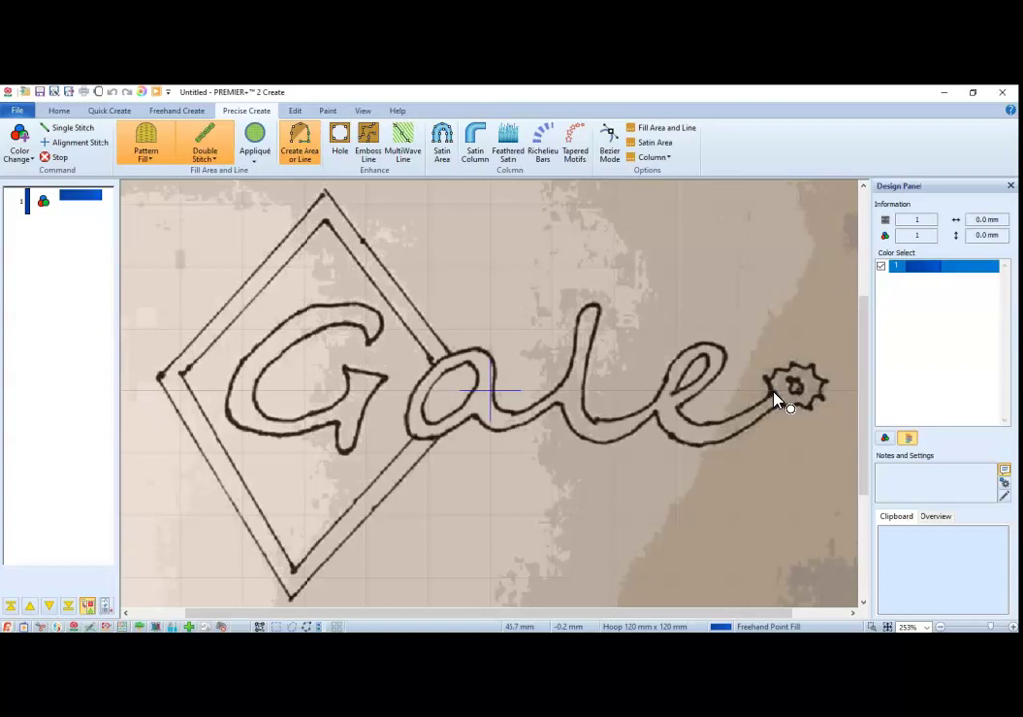
click(713, 450)
click(749, 418)
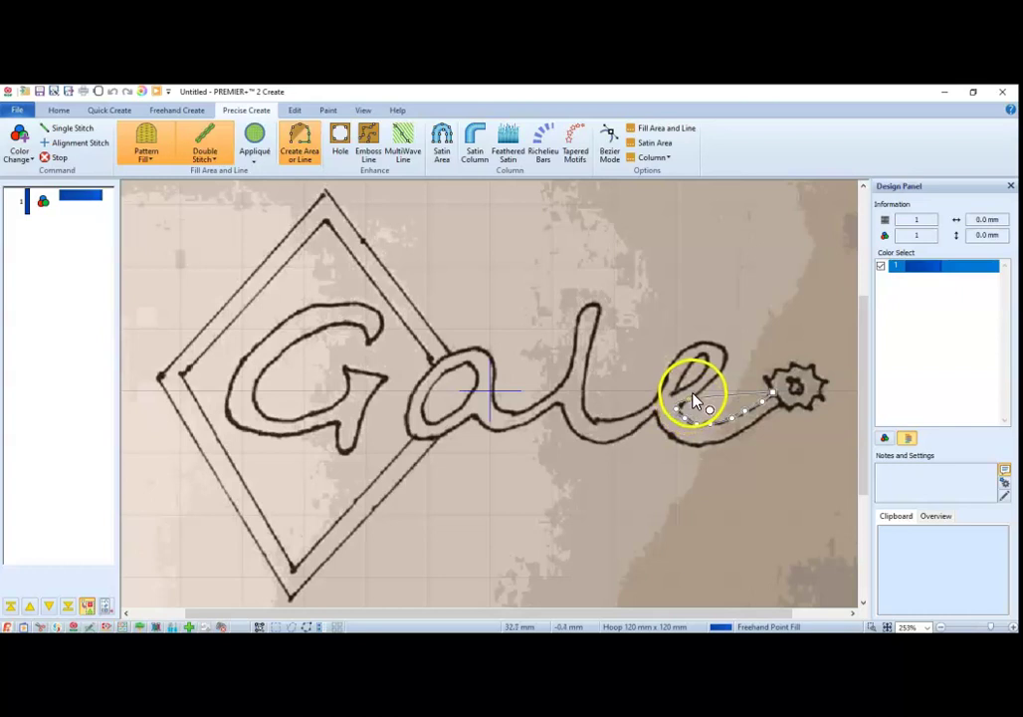
click(706, 388)
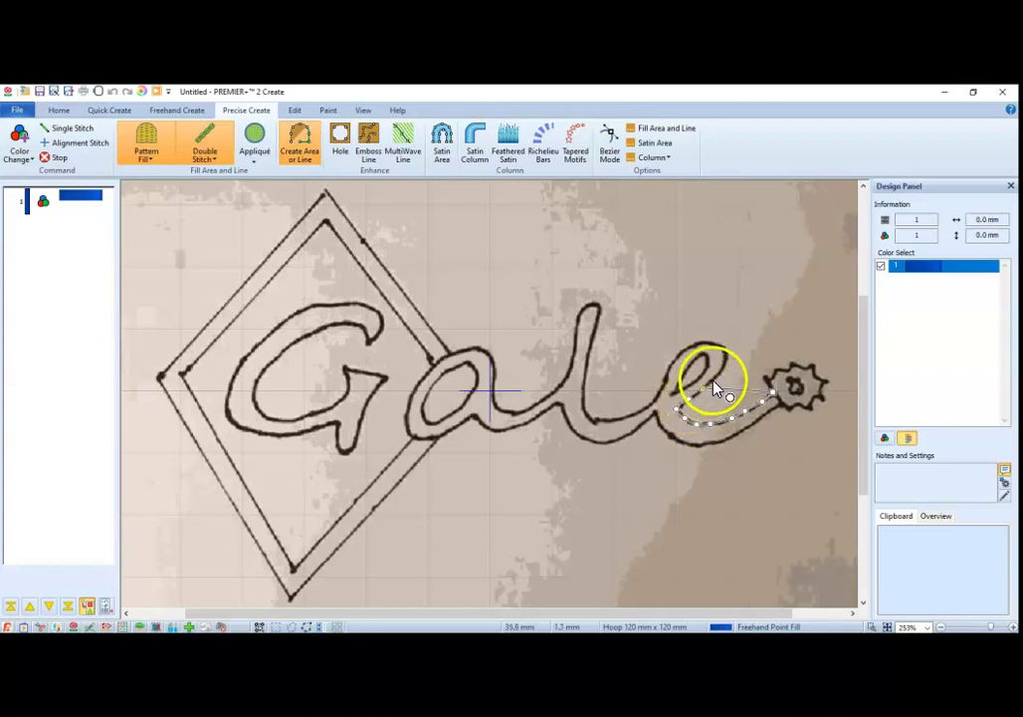
click(715, 389)
click(685, 413)
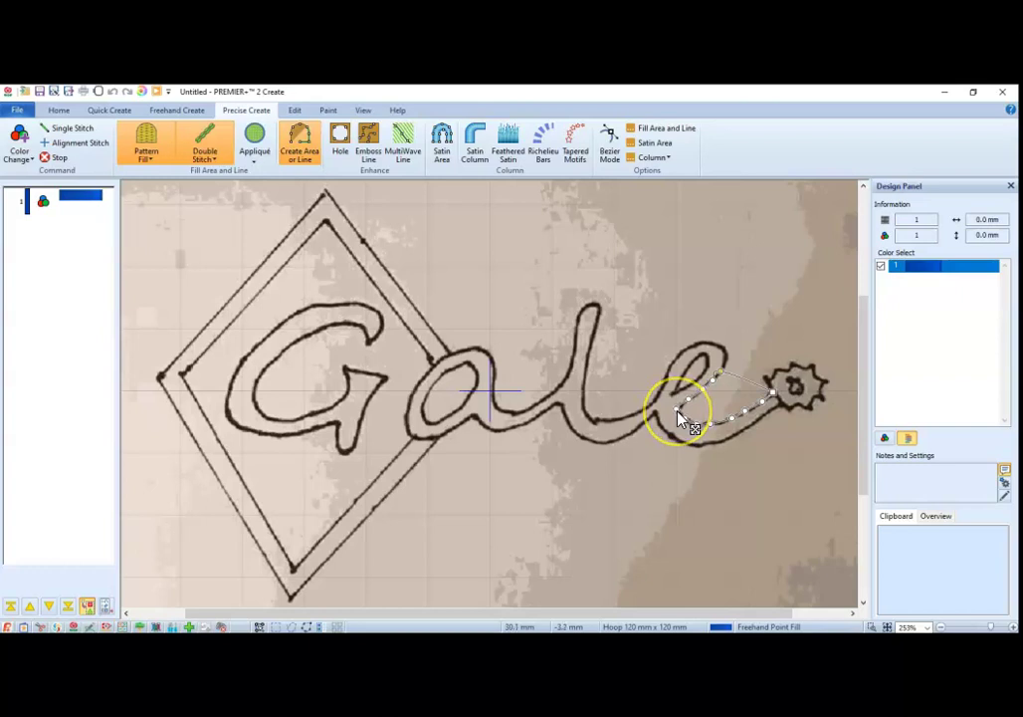
click(677, 411)
click(737, 387)
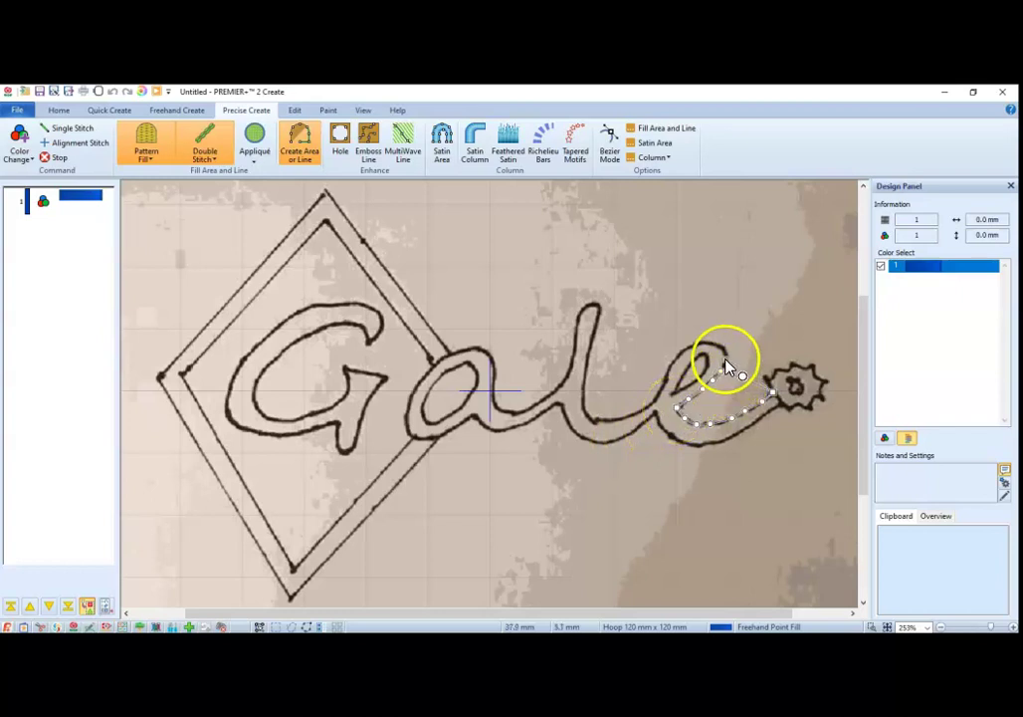
click(724, 353)
click(598, 304)
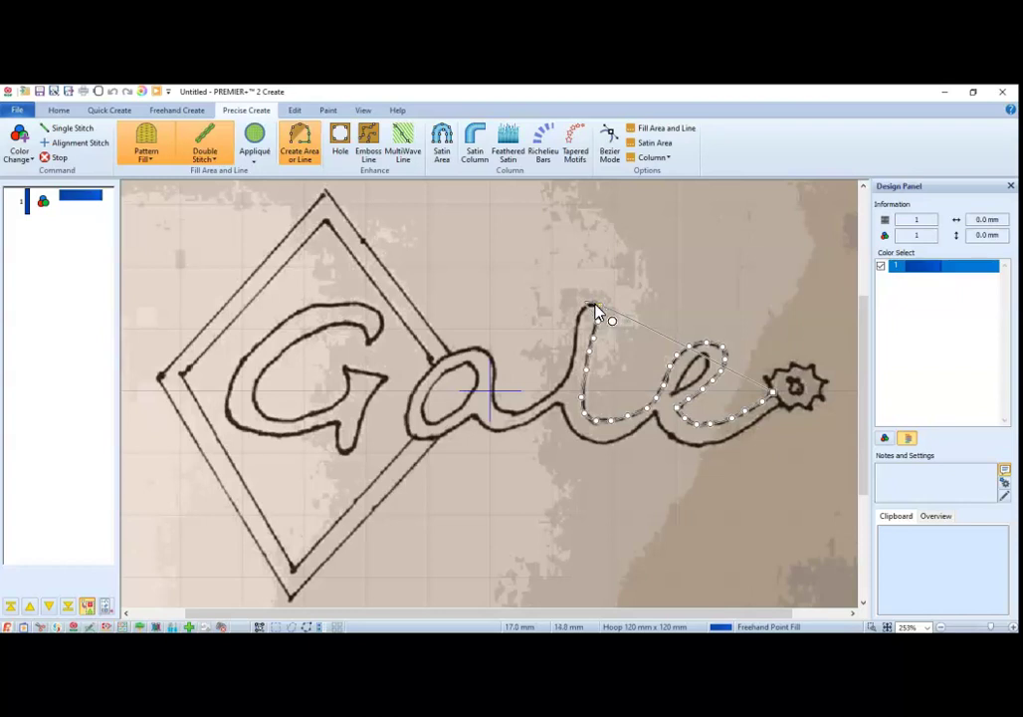
click(586, 308)
click(578, 331)
click(561, 392)
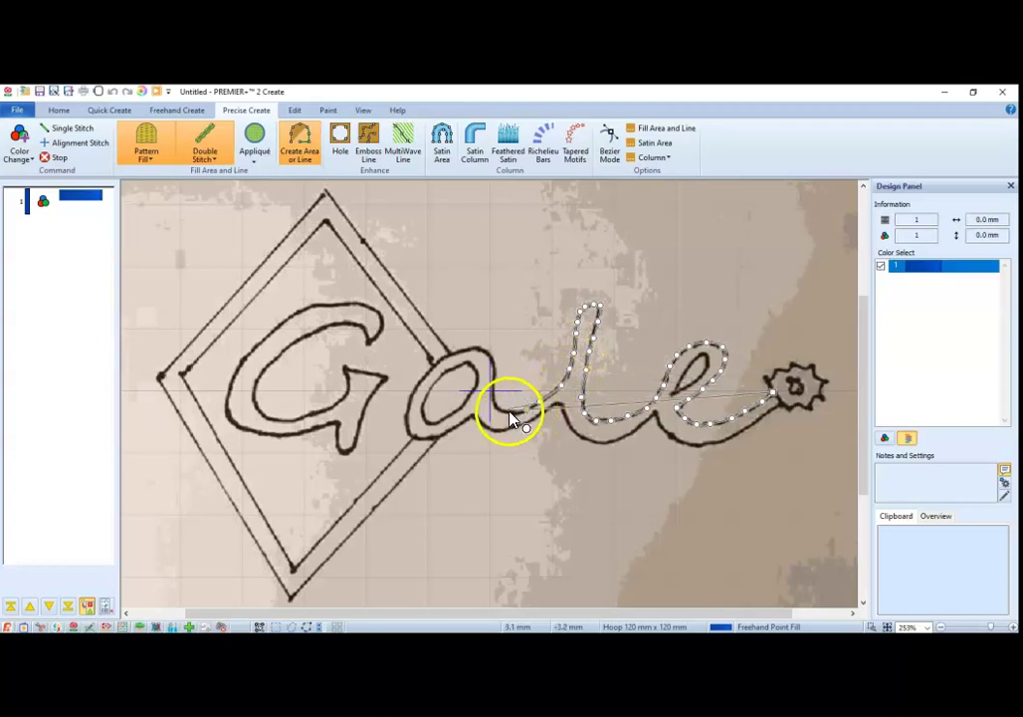
Trace around the 'a' and close the outline to create the blue 1571-stitch fill
click(468, 357)
click(444, 356)
click(414, 387)
click(406, 425)
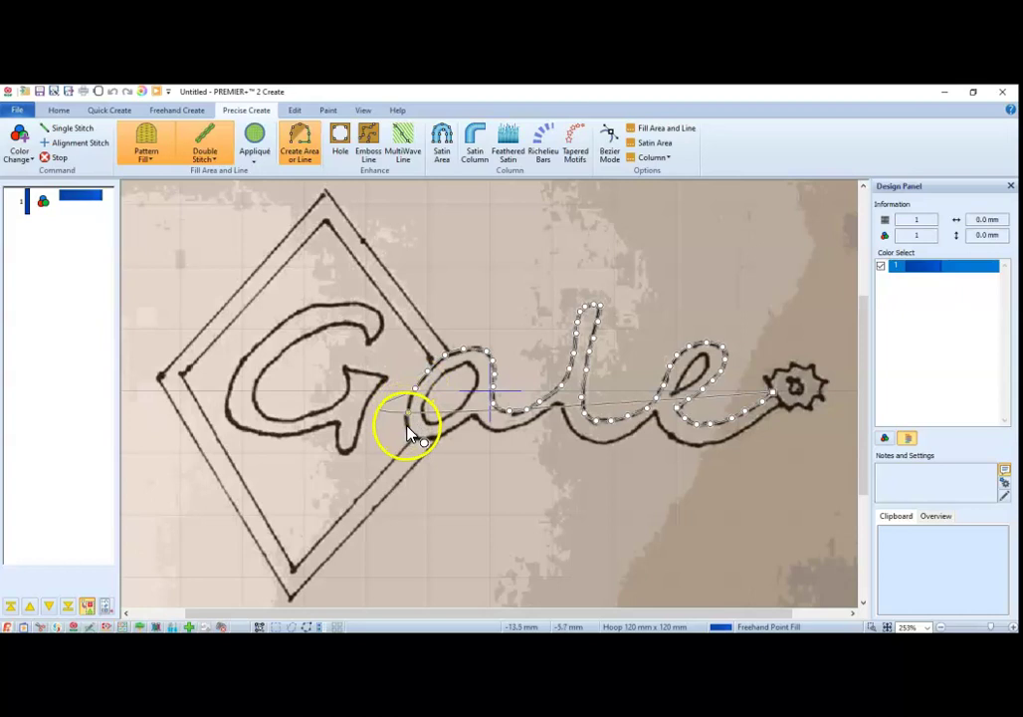
click(406, 441)
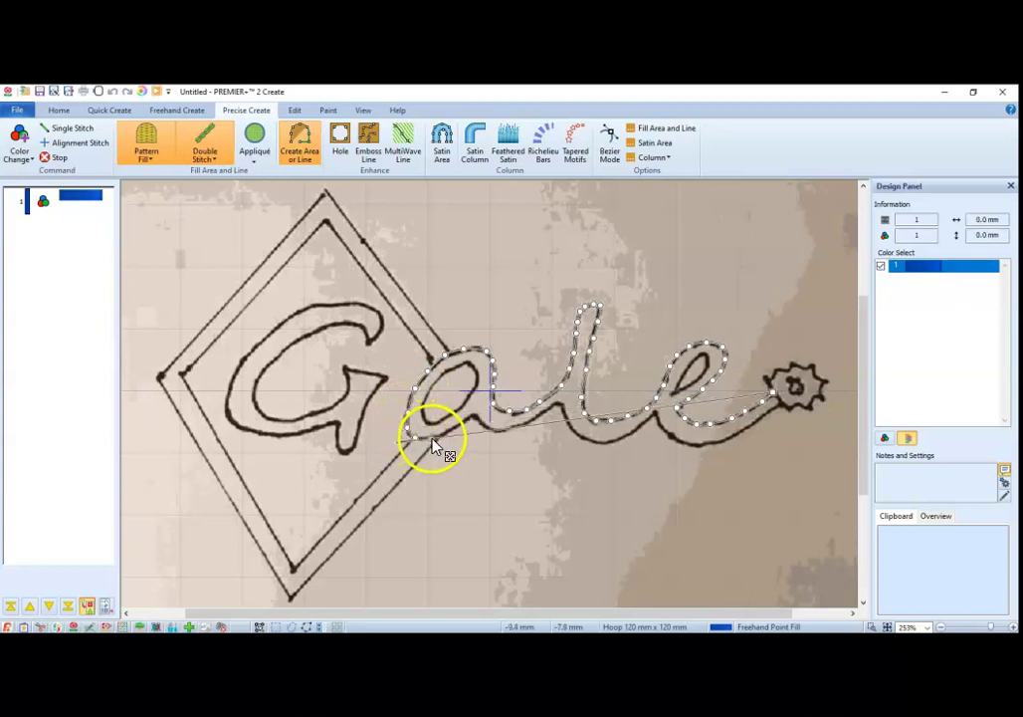
click(450, 435)
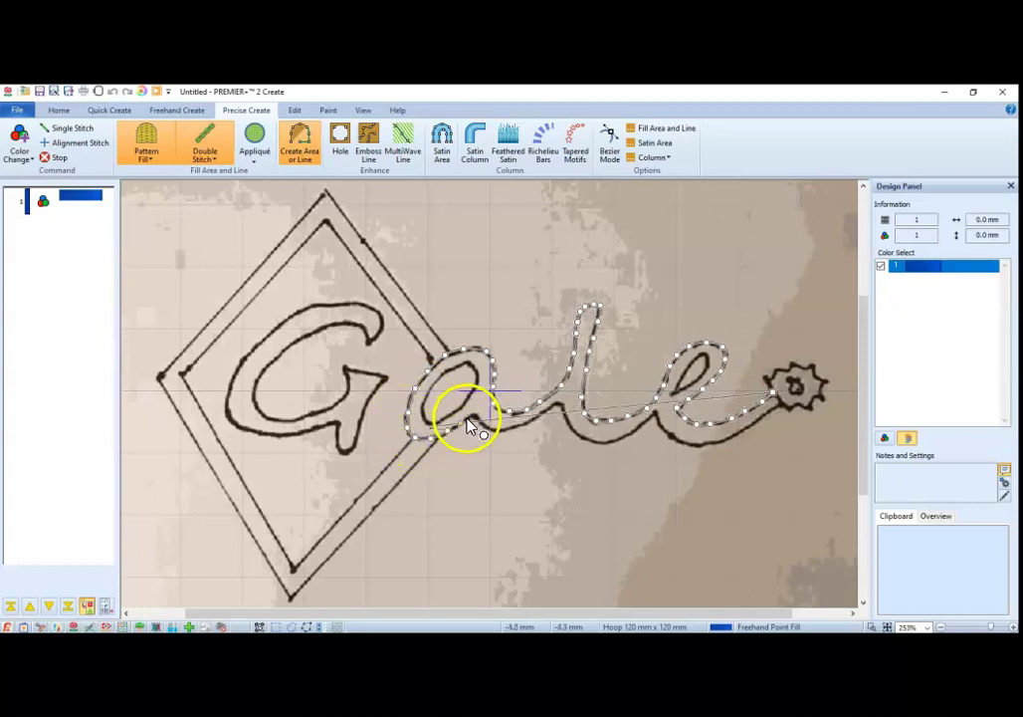
click(473, 419)
click(486, 427)
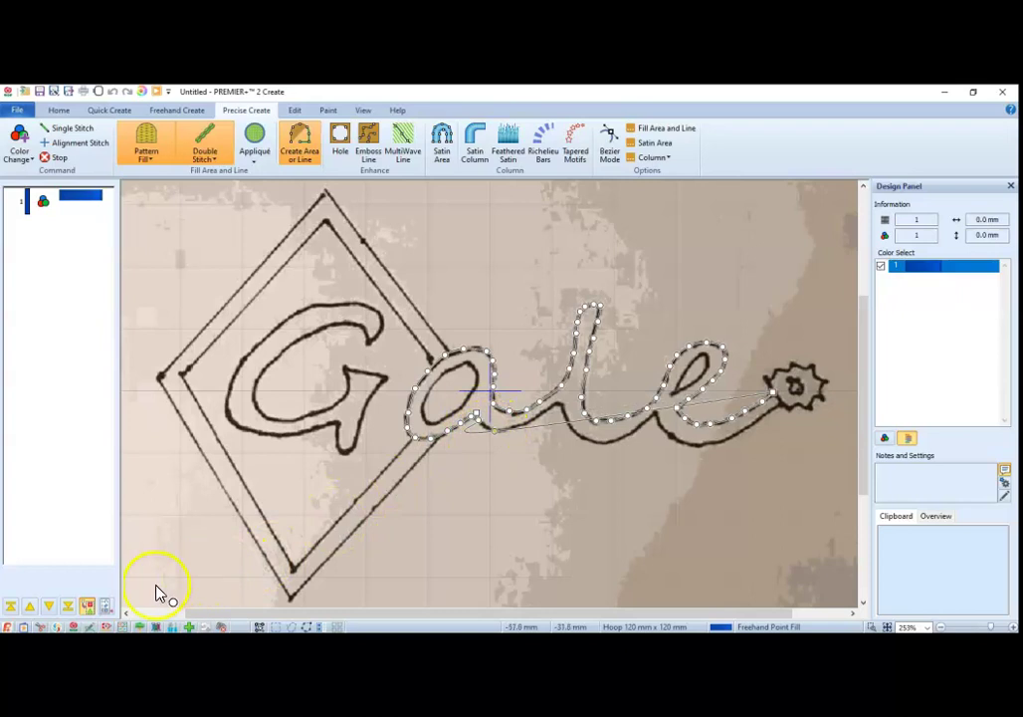
click(87, 603)
click(783, 404)
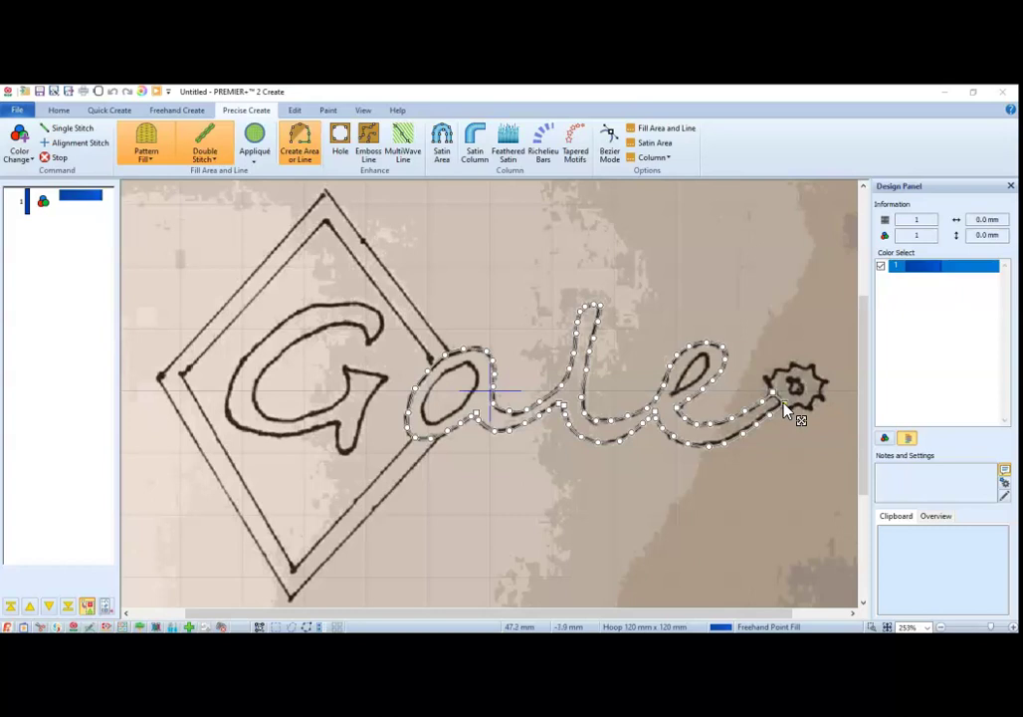
click(681, 430)
mouse_move(677, 433)
mouse_down()
mouse_move(697, 358)
mouse_move(674, 406)
mouse_move(698, 363)
mouse_move(676, 376)
mouse_move(665, 434)
mouse_move(675, 435)
mouse_up()
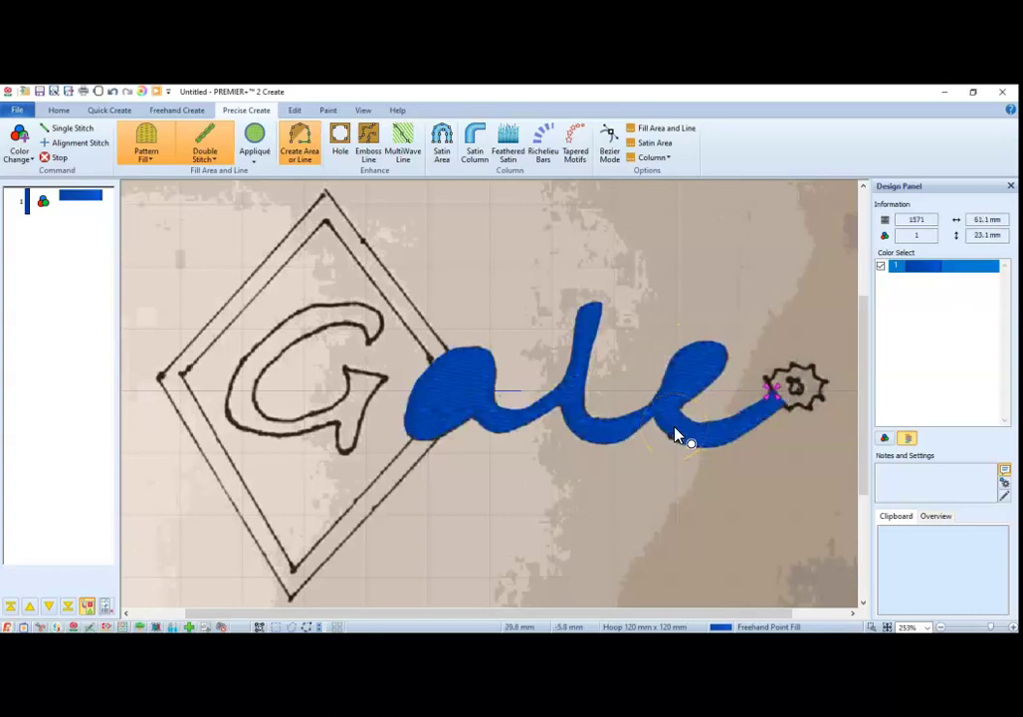
Select the blue lettering fill and cut a hole in the 'a' counter
click(607, 390)
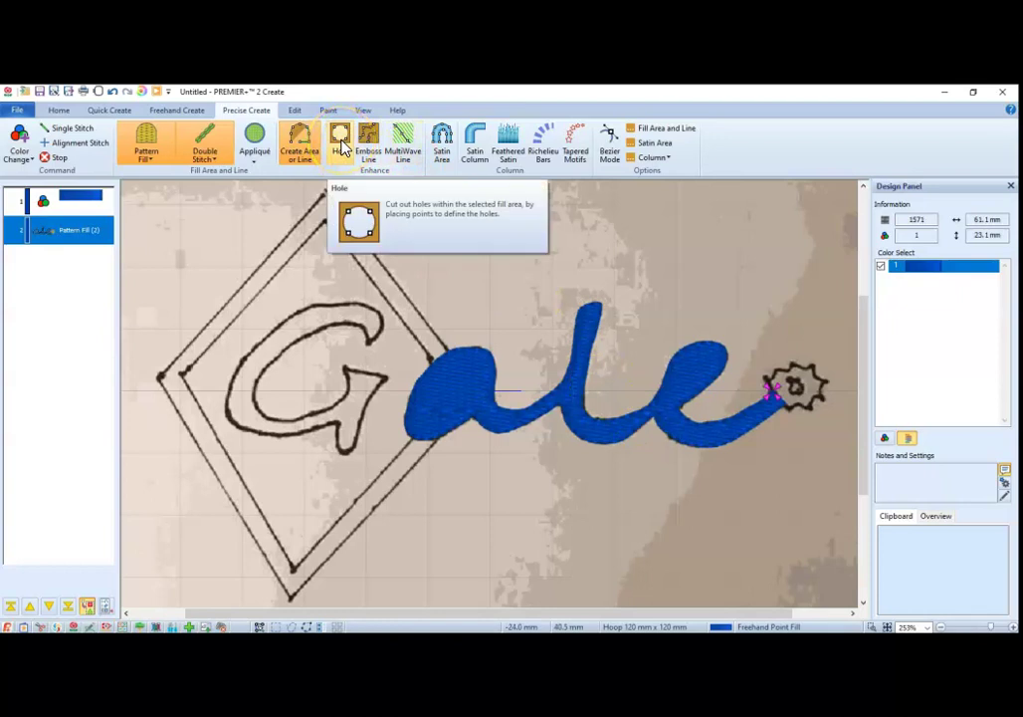
click(342, 145)
click(418, 397)
click(454, 375)
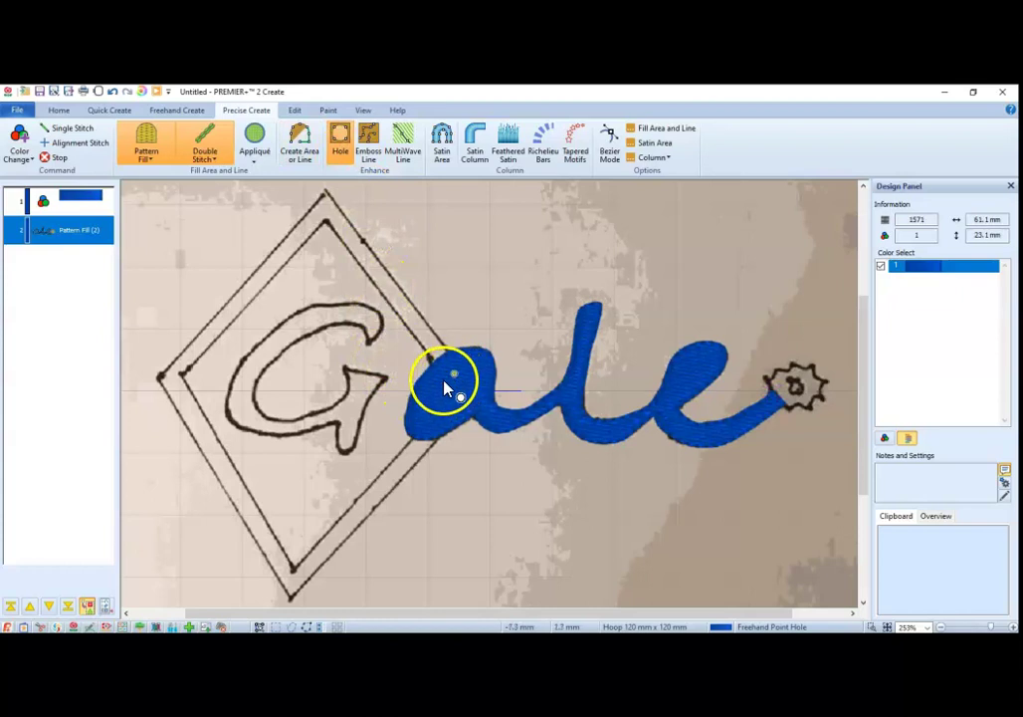
click(444, 381)
click(434, 408)
click(441, 414)
click(459, 389)
key(Return)
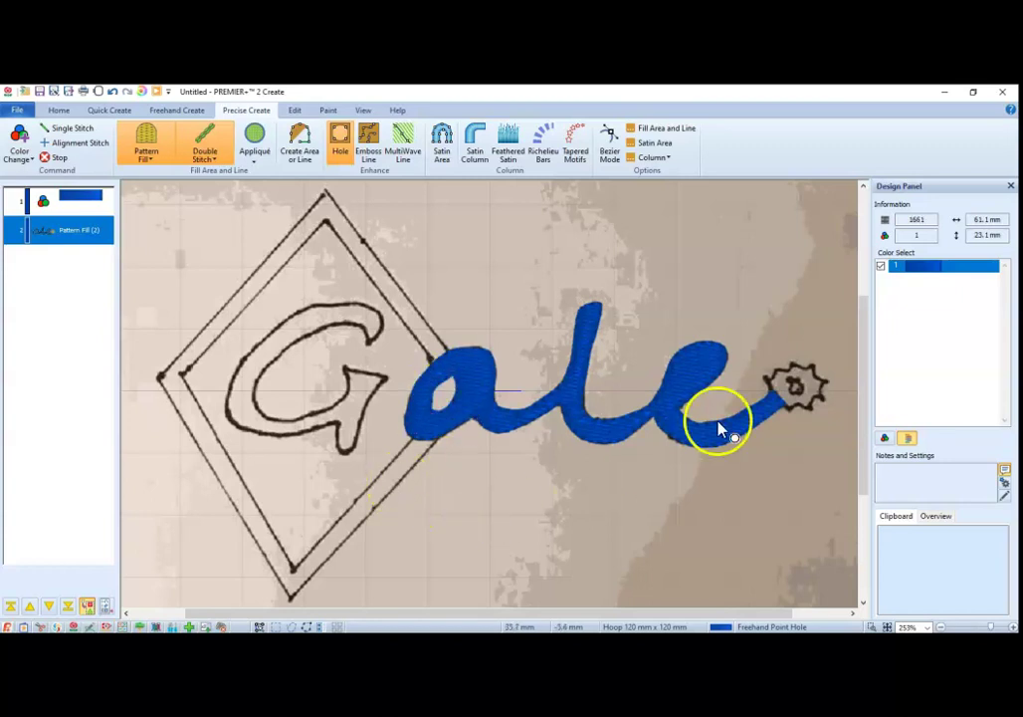
Cut a hole inside the 'e' loop, redoing the misplaced points
click(694, 366)
click(685, 376)
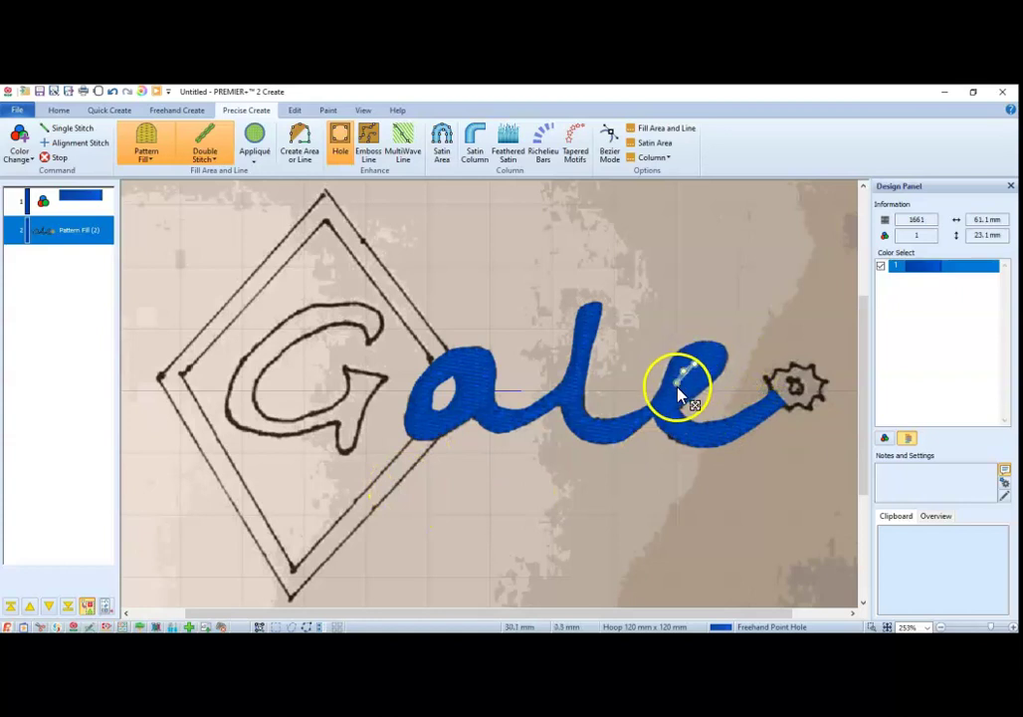
click(683, 393)
click(694, 385)
key(BackSpace)
key(BackSpace)
click(697, 366)
click(703, 373)
Insert and delete outline points around the 'a' of the 'ale' fill, then deselect it
click(60, 110)
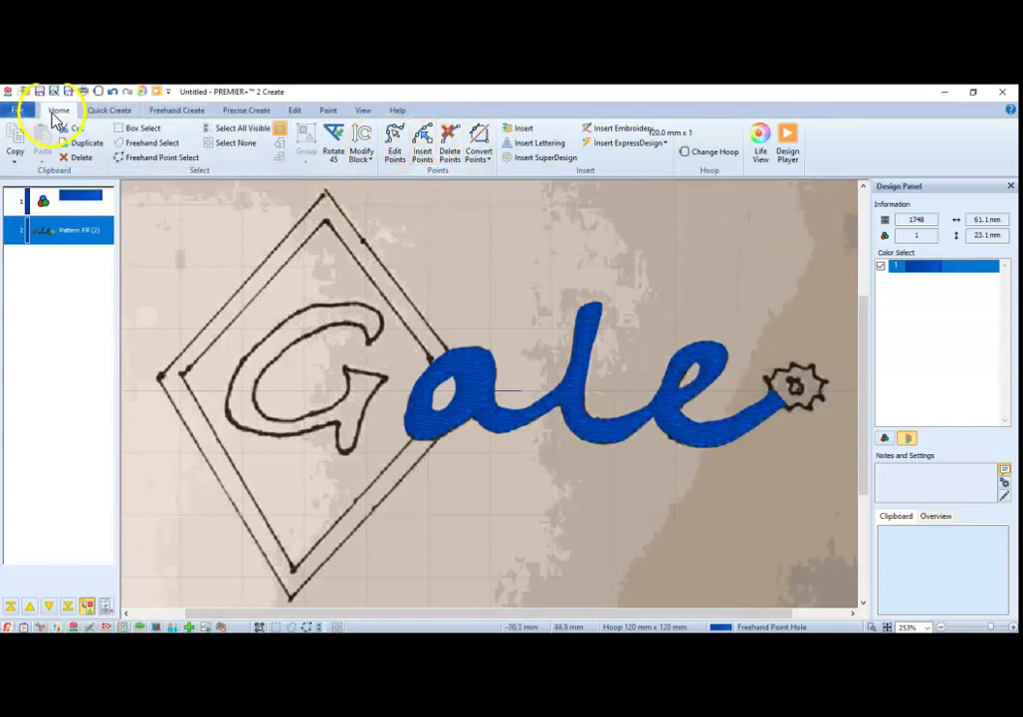
click(395, 157)
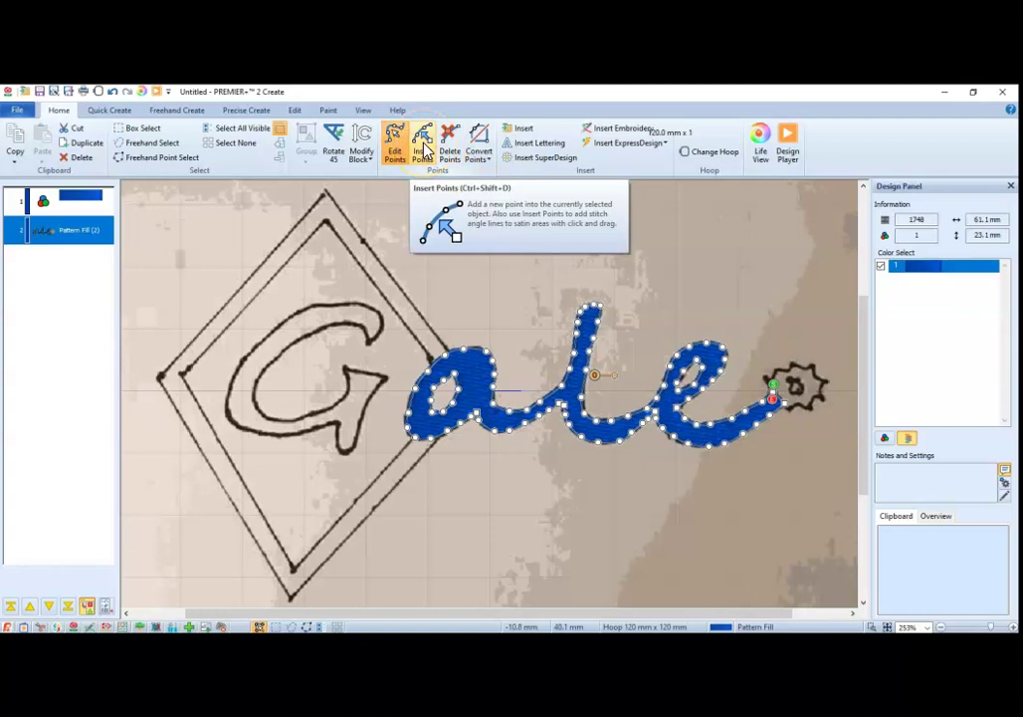
click(424, 150)
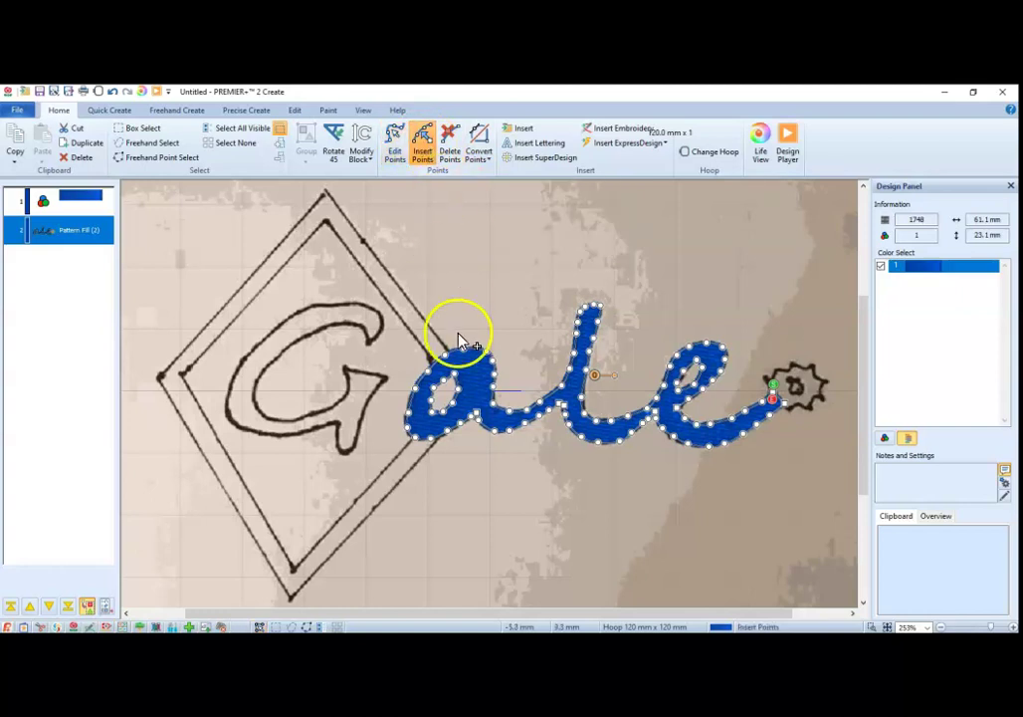
click(503, 416)
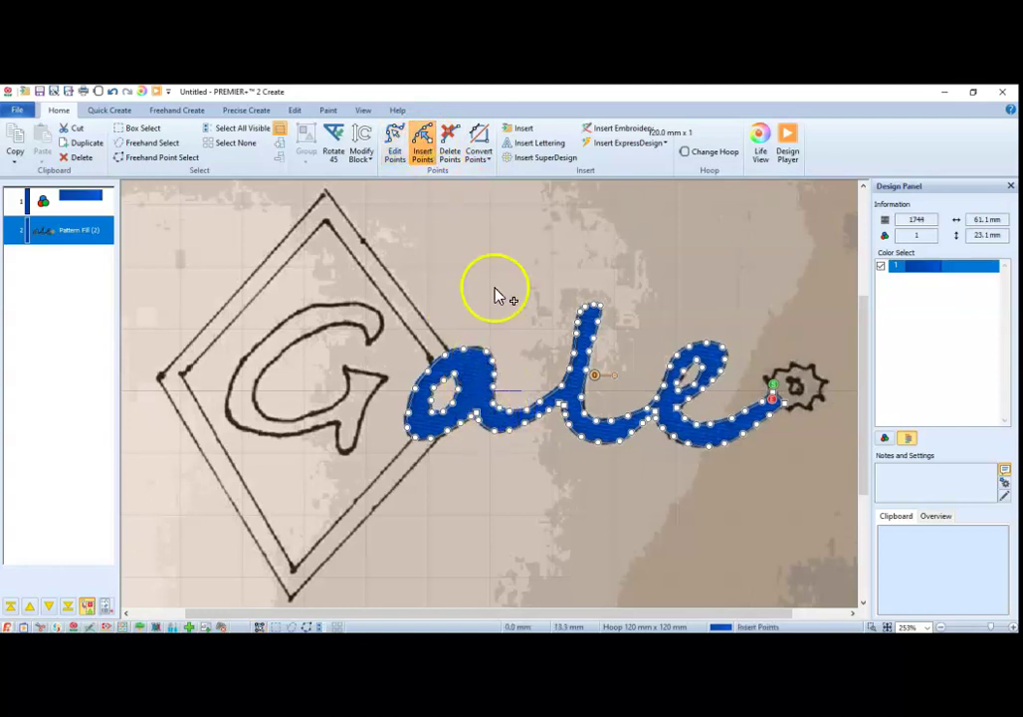
click(450, 146)
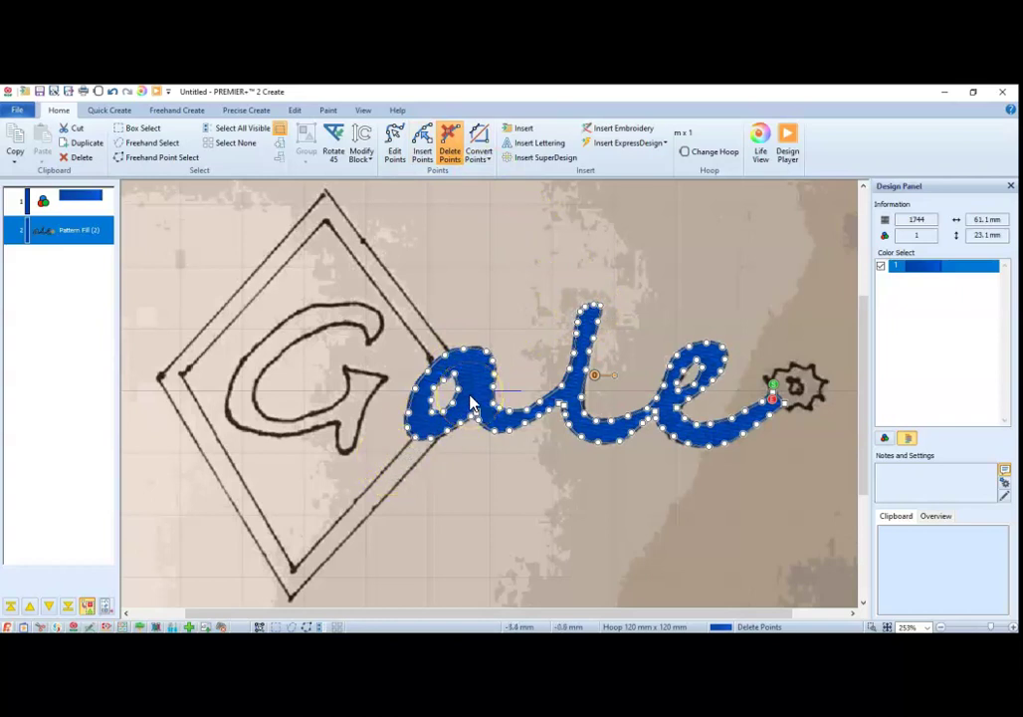
click(83, 206)
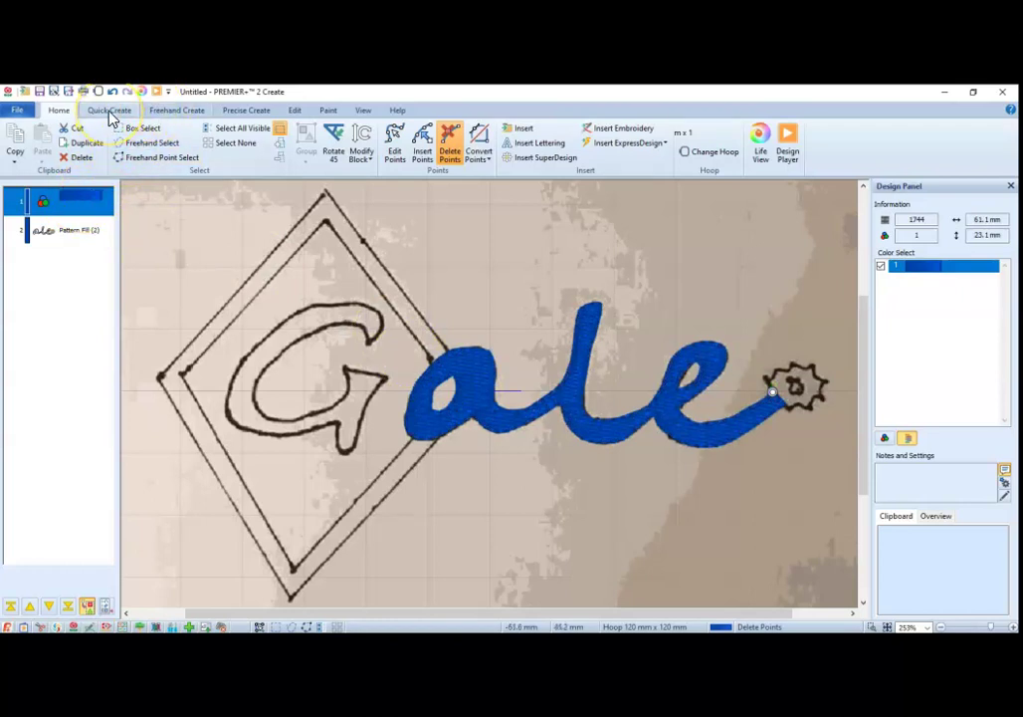
Insert a blue star shape 28 from the Quick Create shape gallery
click(110, 112)
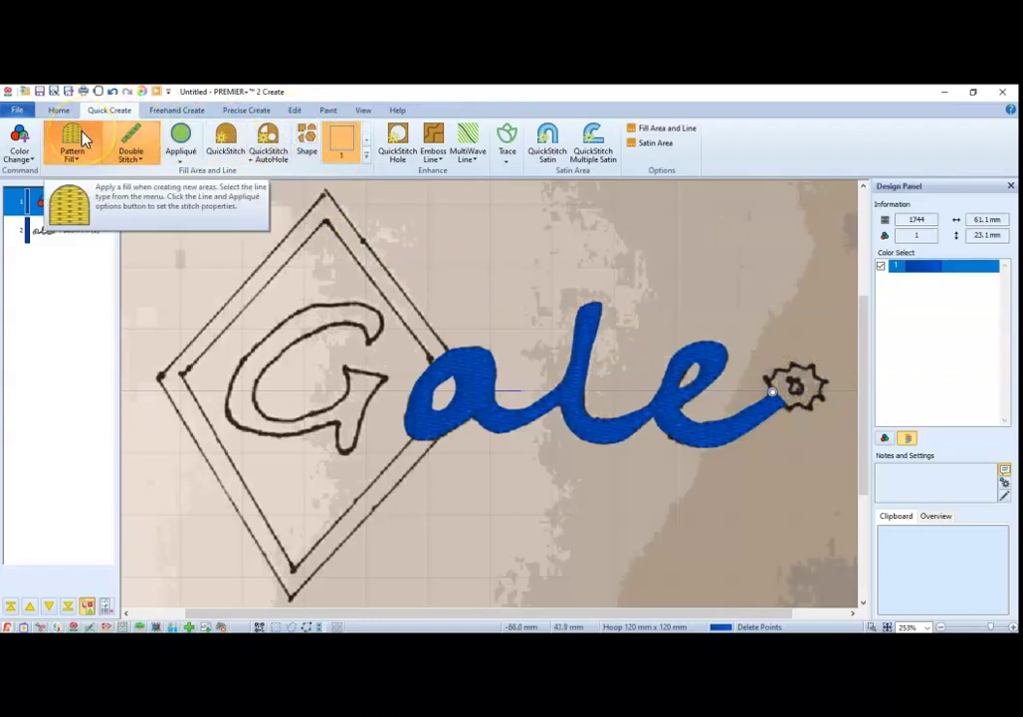
click(339, 149)
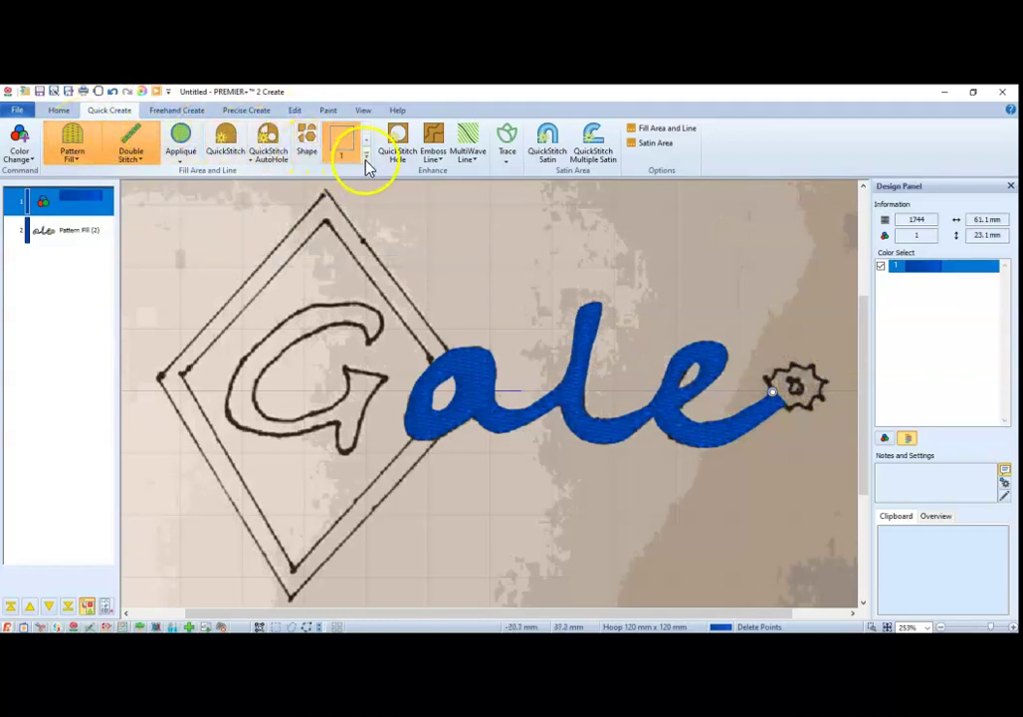
click(366, 159)
drag(520, 160, 518, 205)
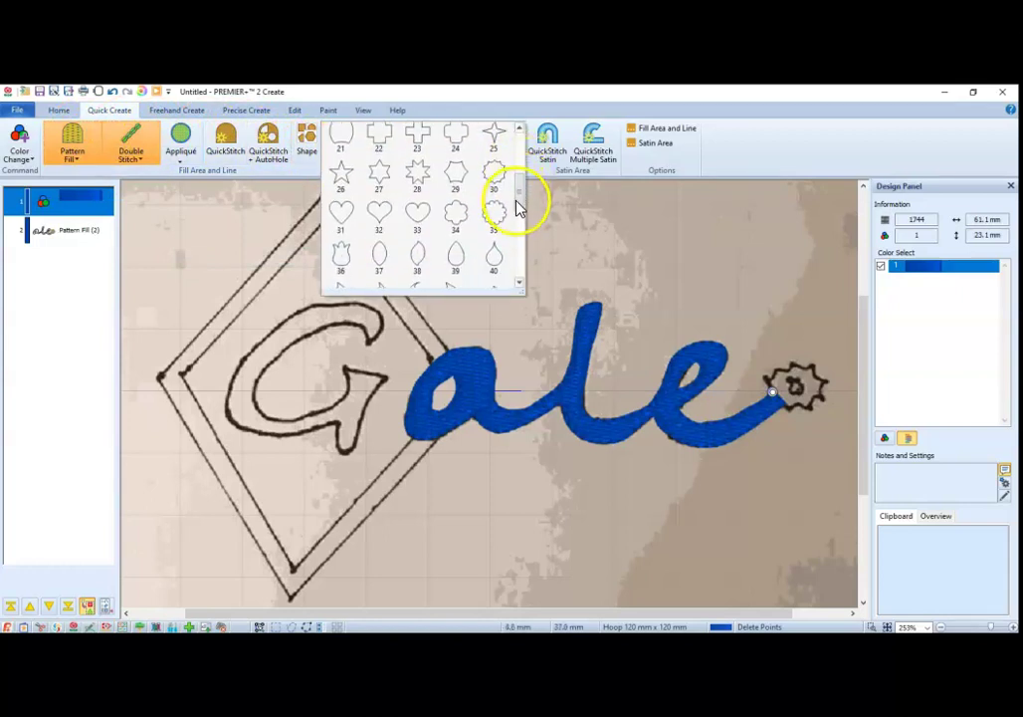
click(421, 177)
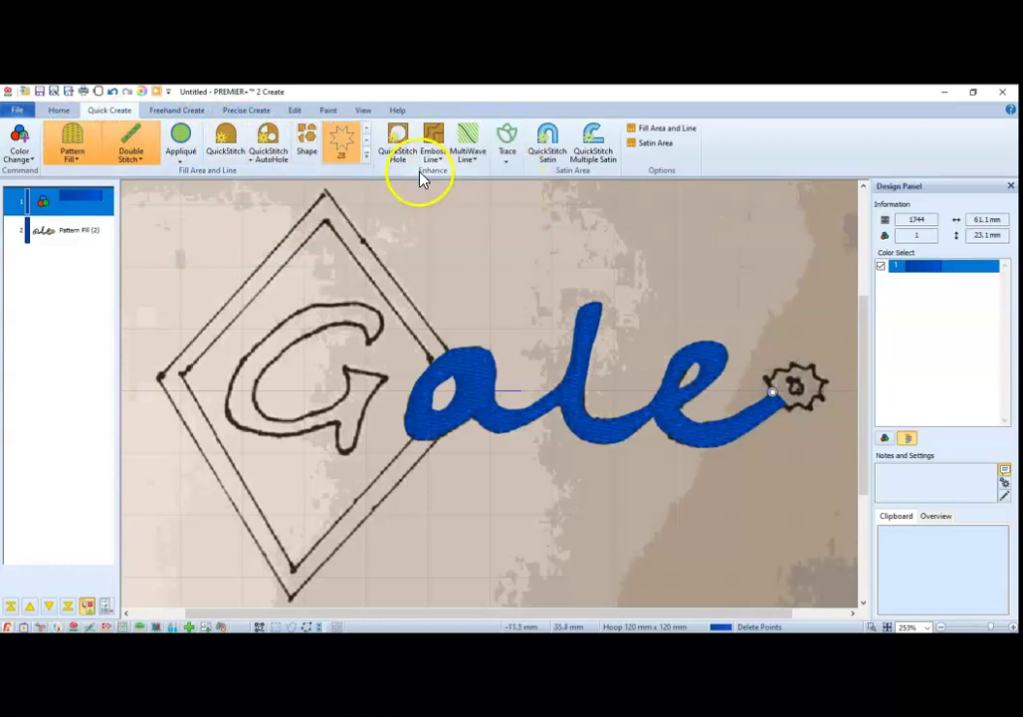
click(339, 139)
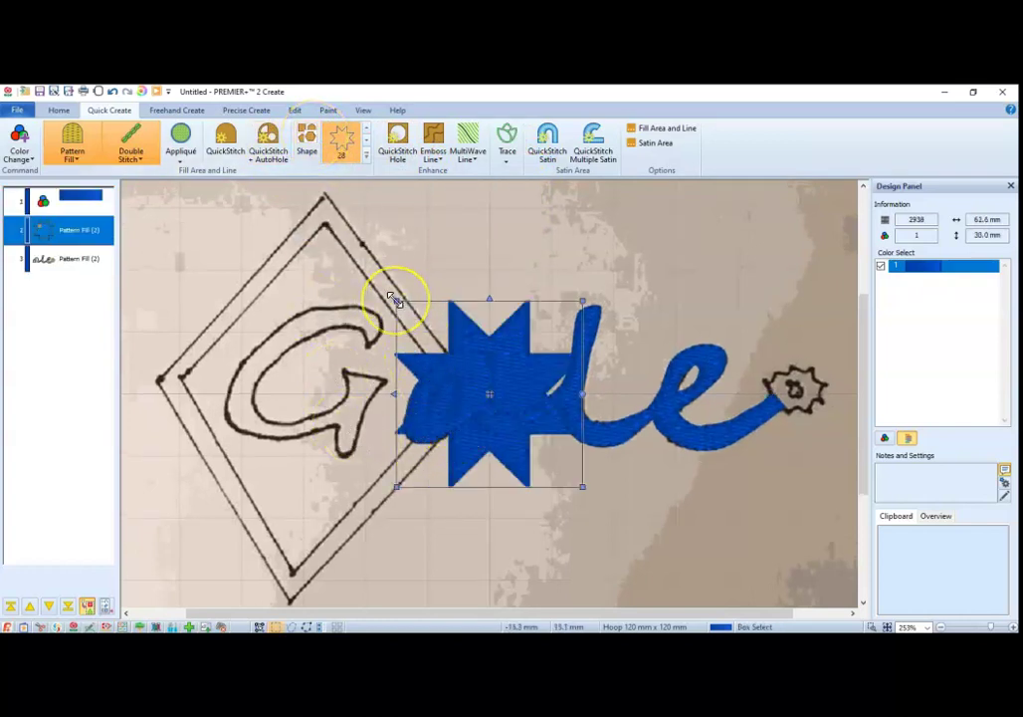
Shrink the star, move it onto the end of the 'e' tail and rotate it slightly
drag(393, 299, 455, 362)
drag(495, 398, 811, 389)
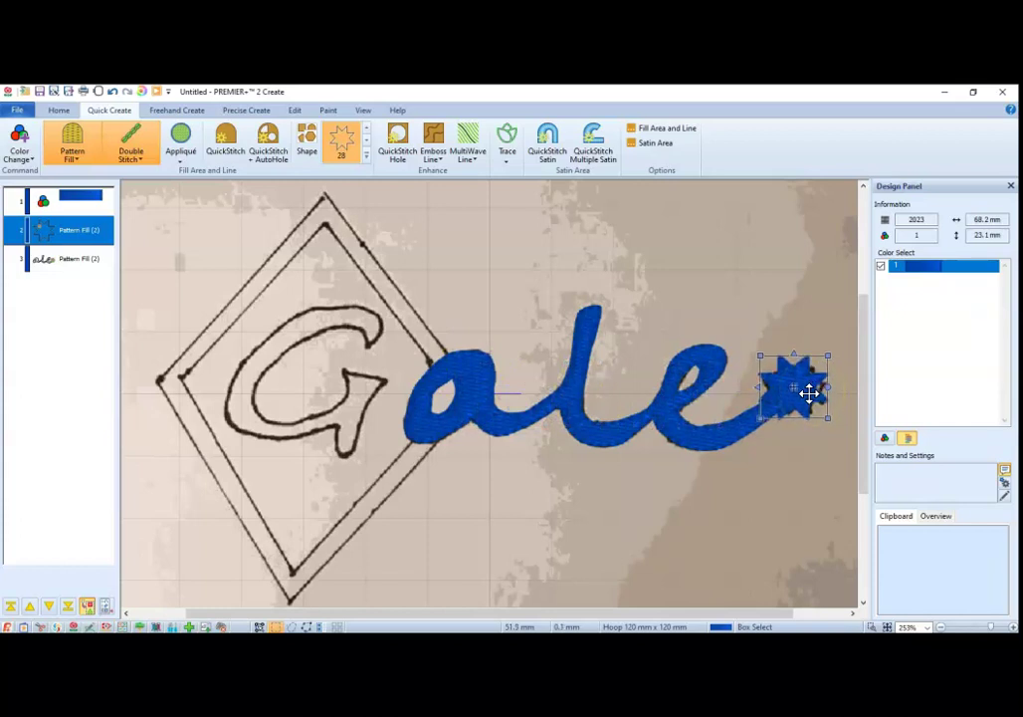
mouse_move(828, 387)
mouse_down()
mouse_move(834, 396)
mouse_move(833, 386)
mouse_up()
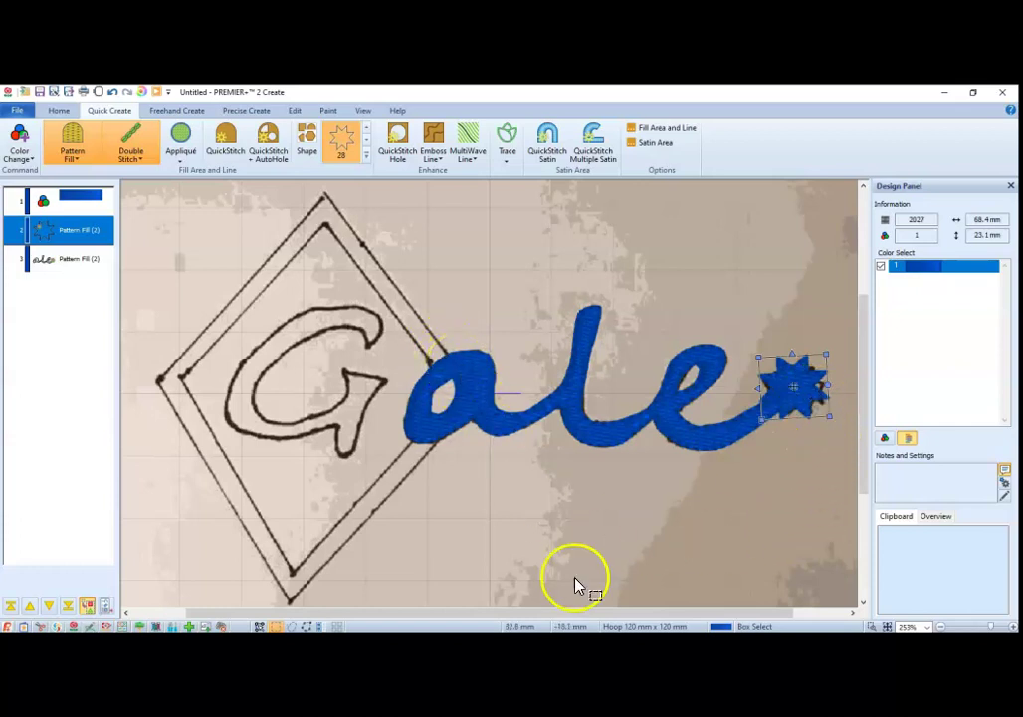
Insert a lilac colour change after the star so the 'ale' lettering stitches in lilac
right_click(60, 236)
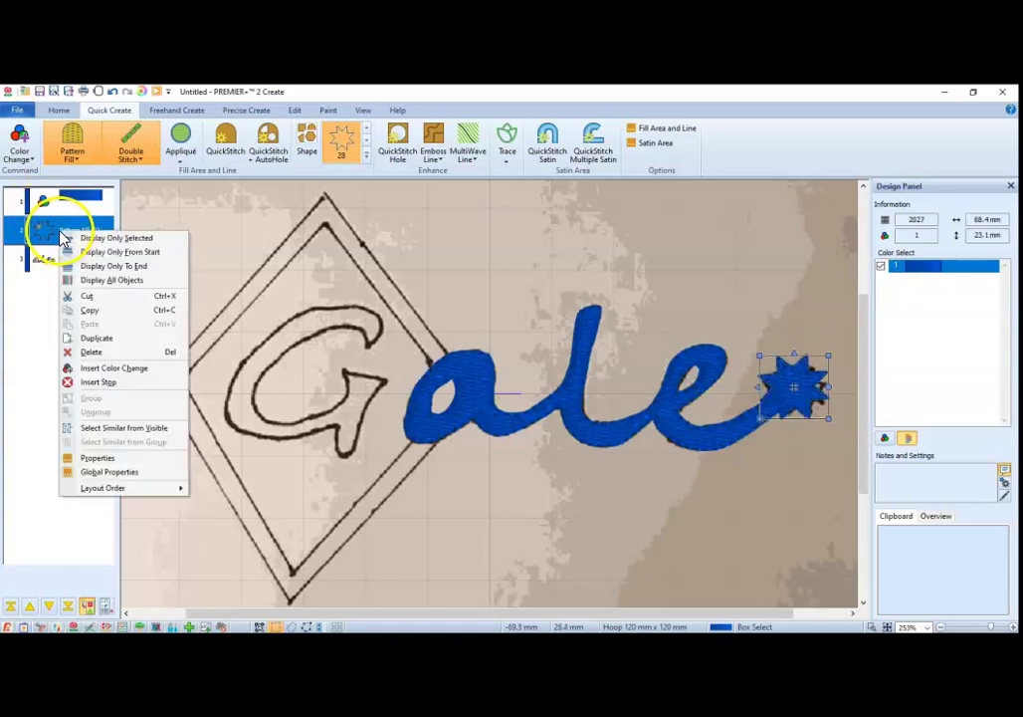
click(105, 370)
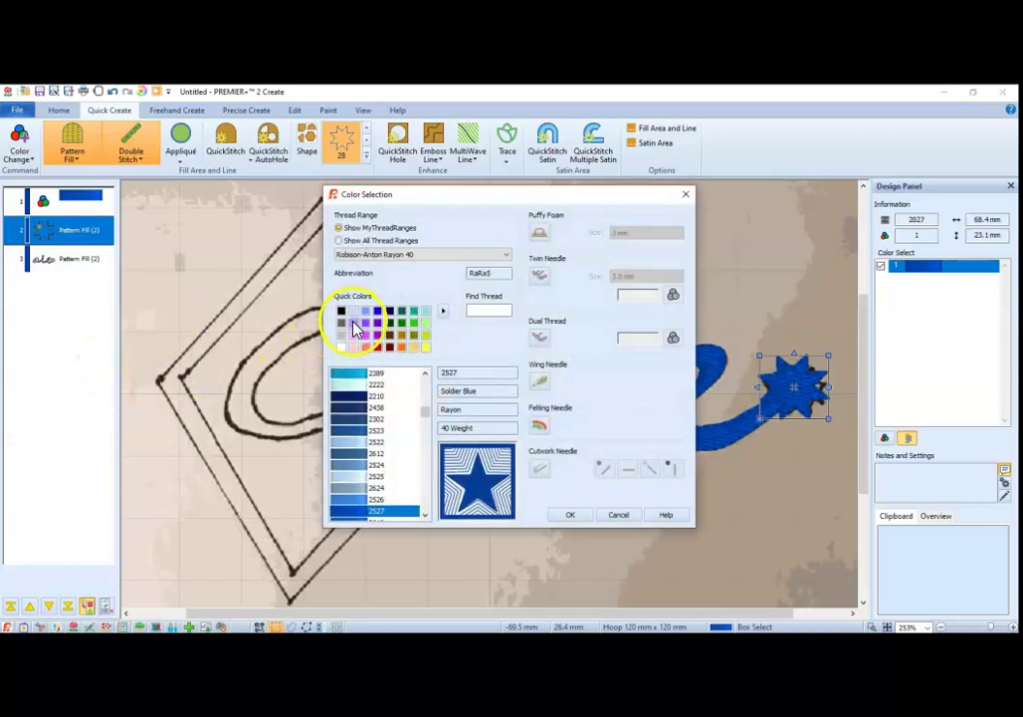
click(355, 332)
click(570, 514)
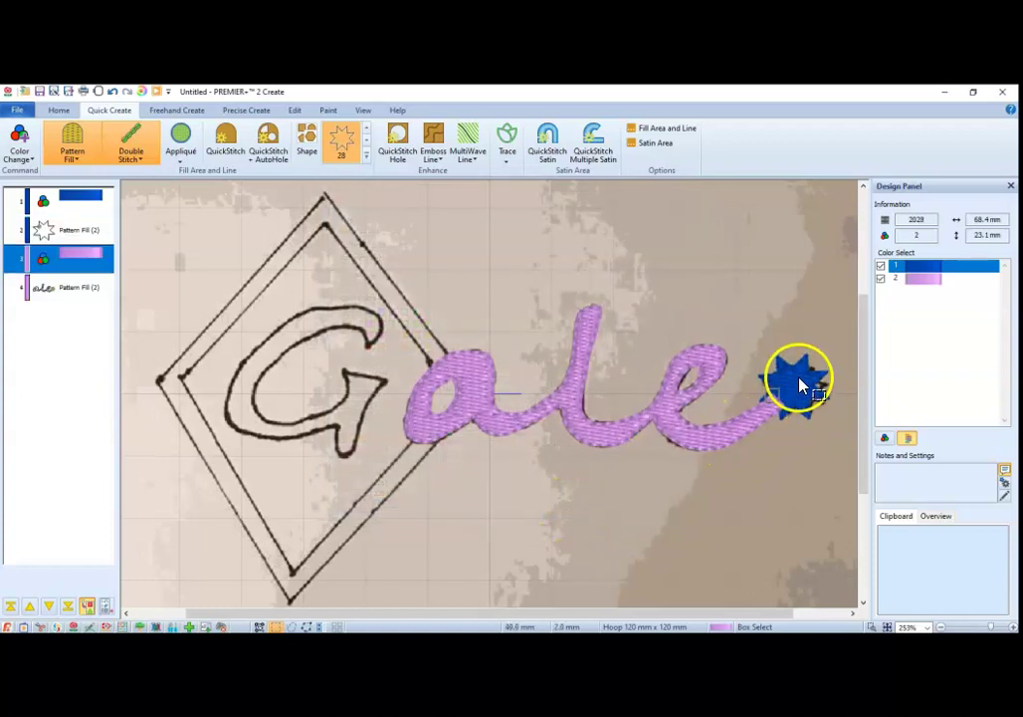
click(68, 231)
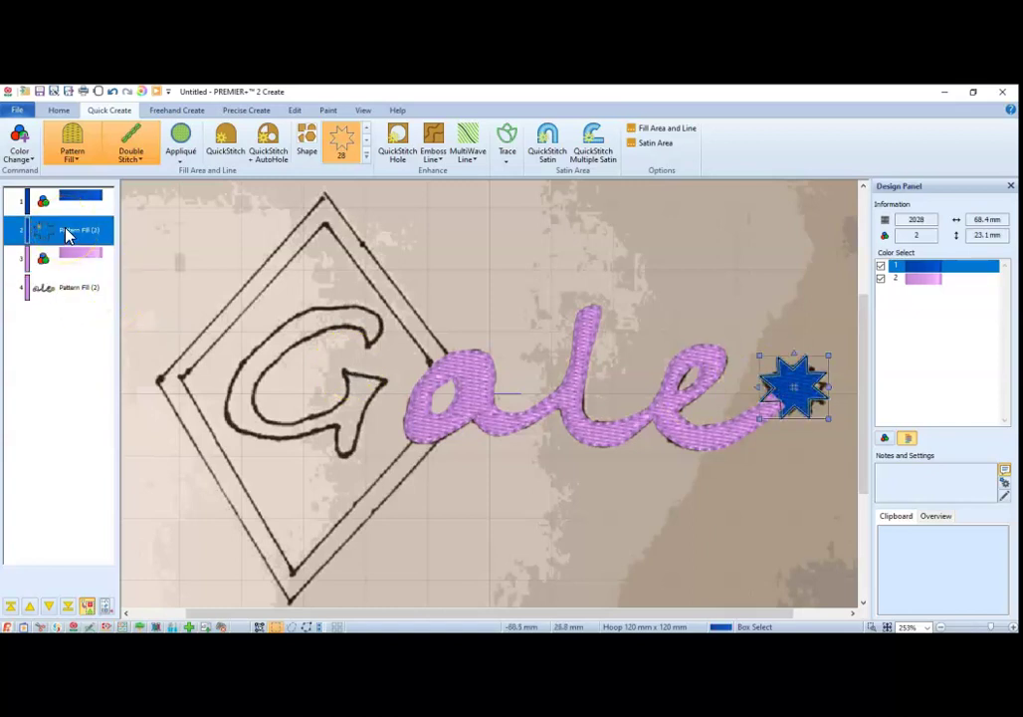
right_click(68, 234)
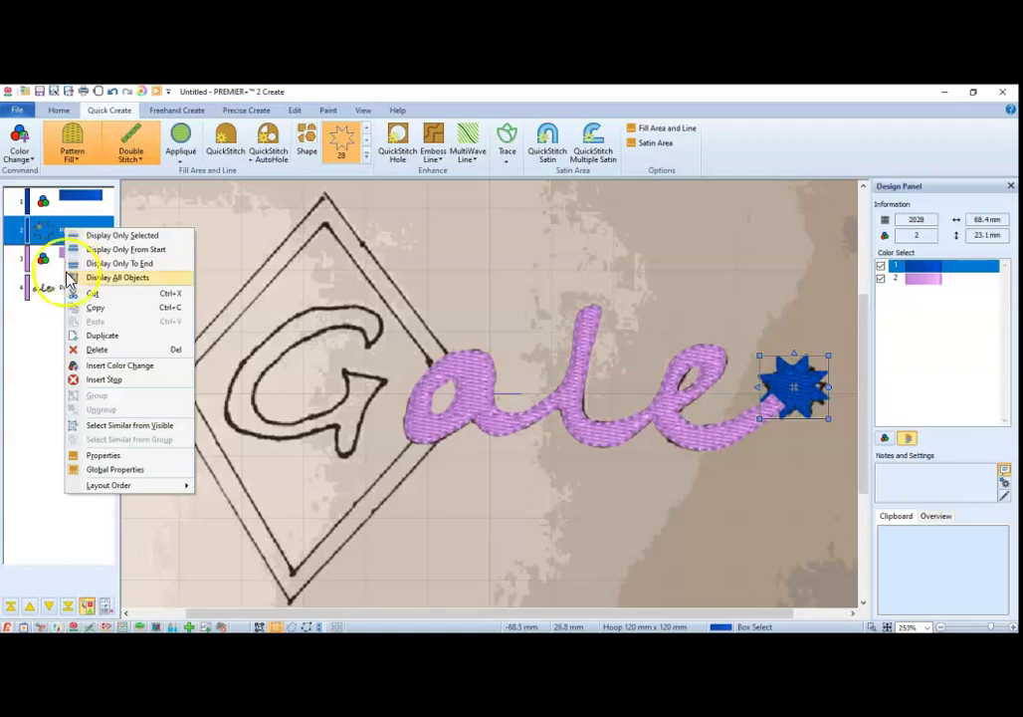
Move the star and its blue colour block below the lilac 'ale' lettering in the sequence
click(45, 201)
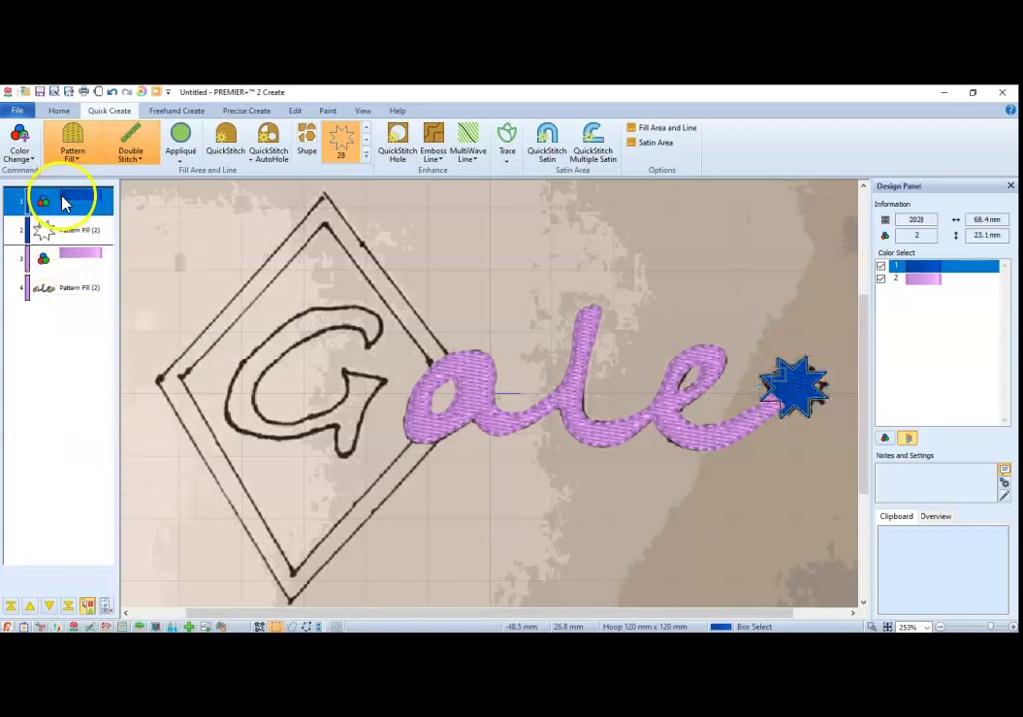
drag(66, 231, 70, 313)
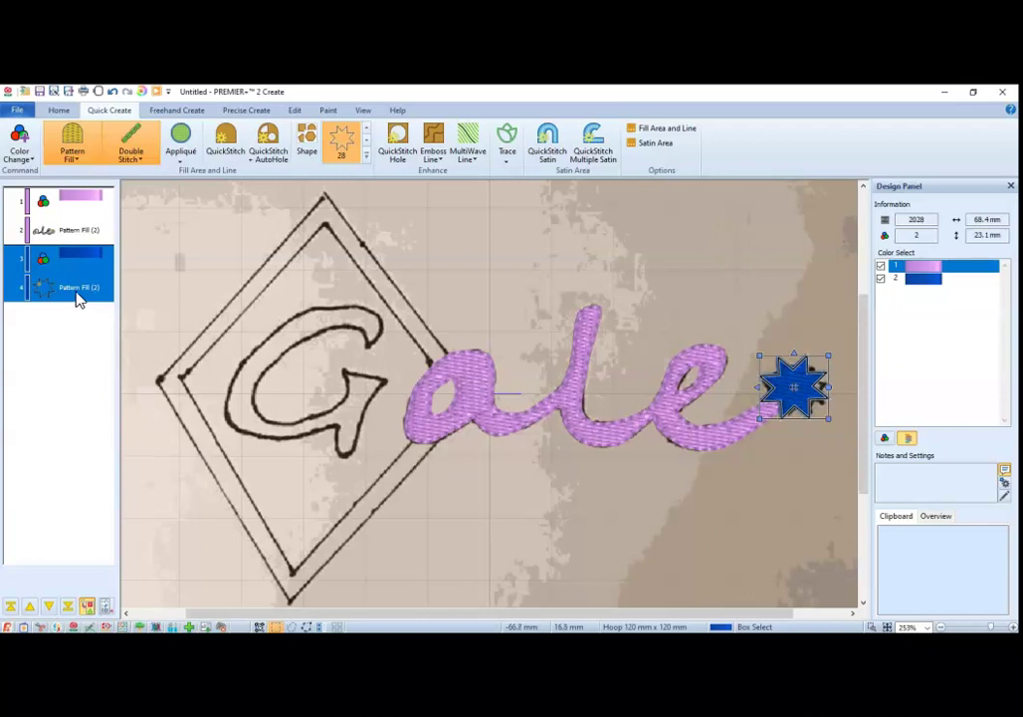
click(78, 298)
mouse_move(78, 289)
mouse_down()
mouse_move(76, 205)
mouse_move(70, 313)
mouse_move(69, 288)
mouse_up()
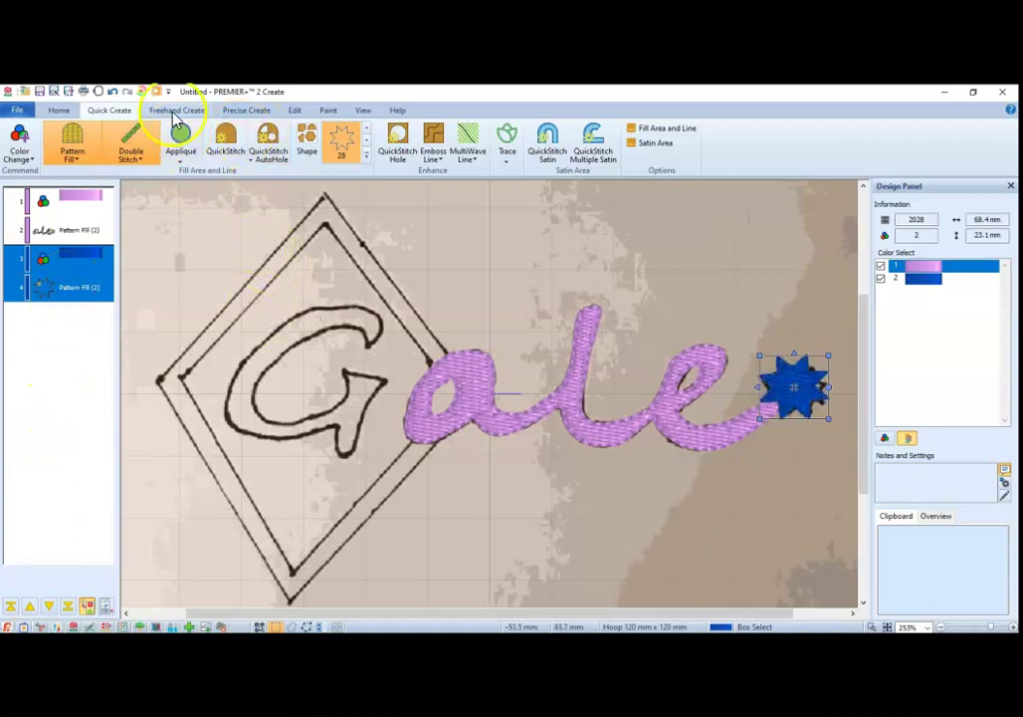
On Precise Create, insert a teal thread colour change after the star
click(254, 111)
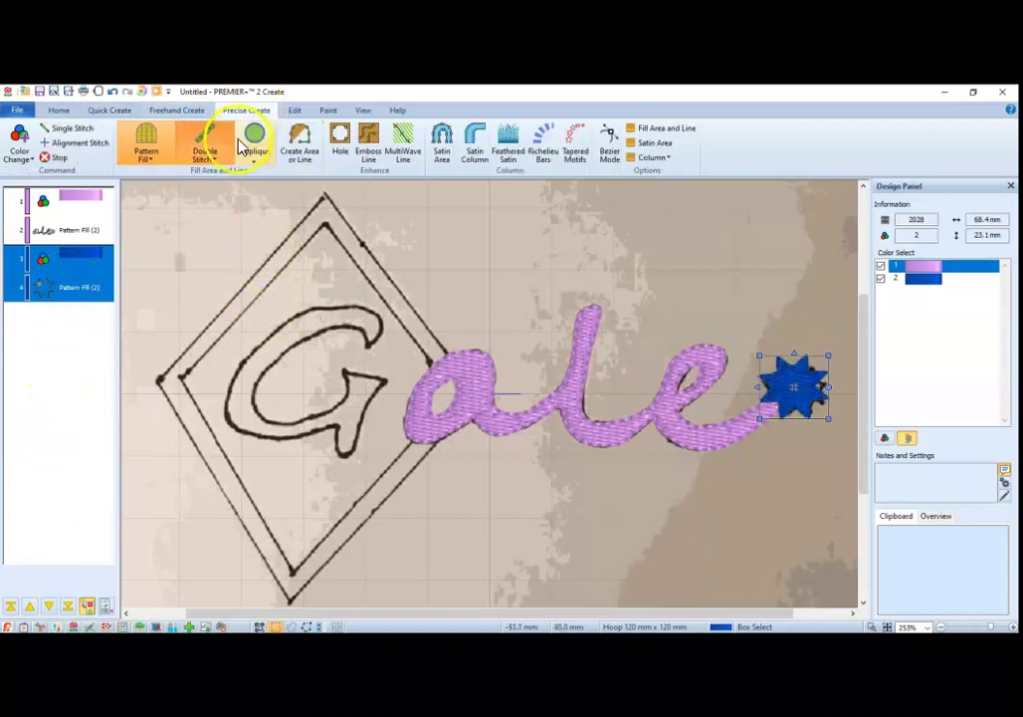
right_click(76, 290)
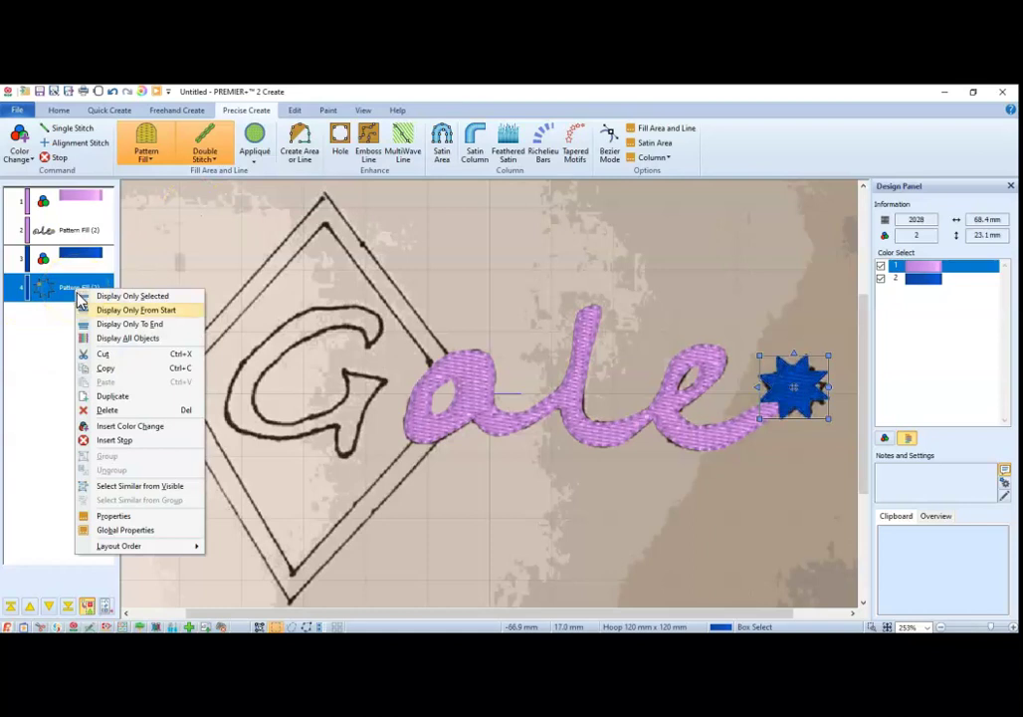
click(121, 429)
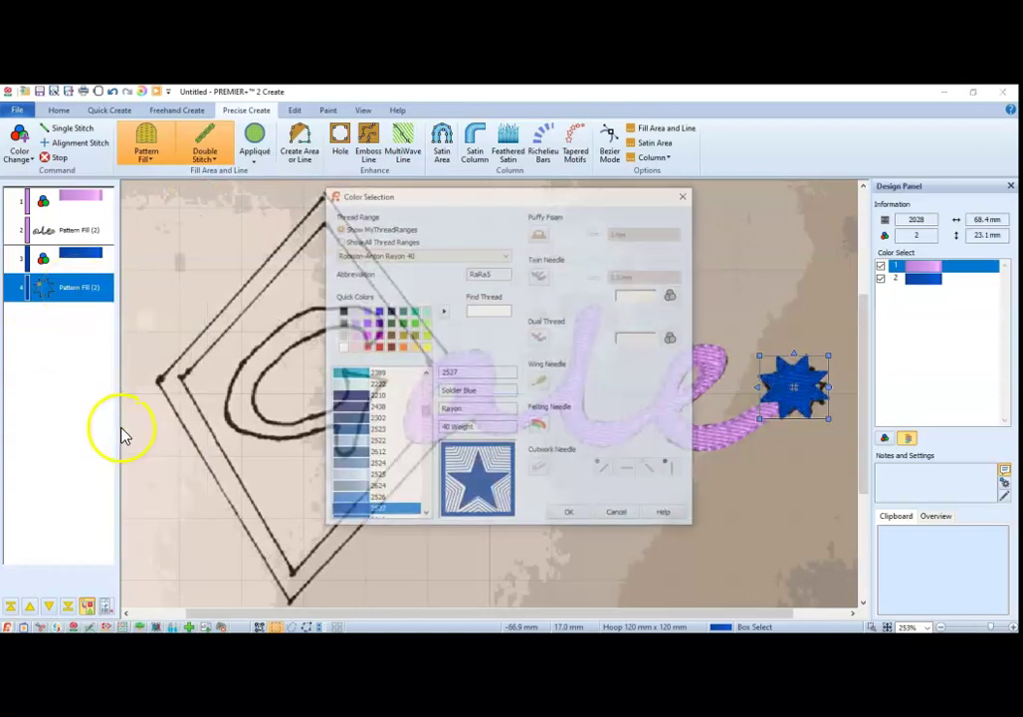
click(403, 312)
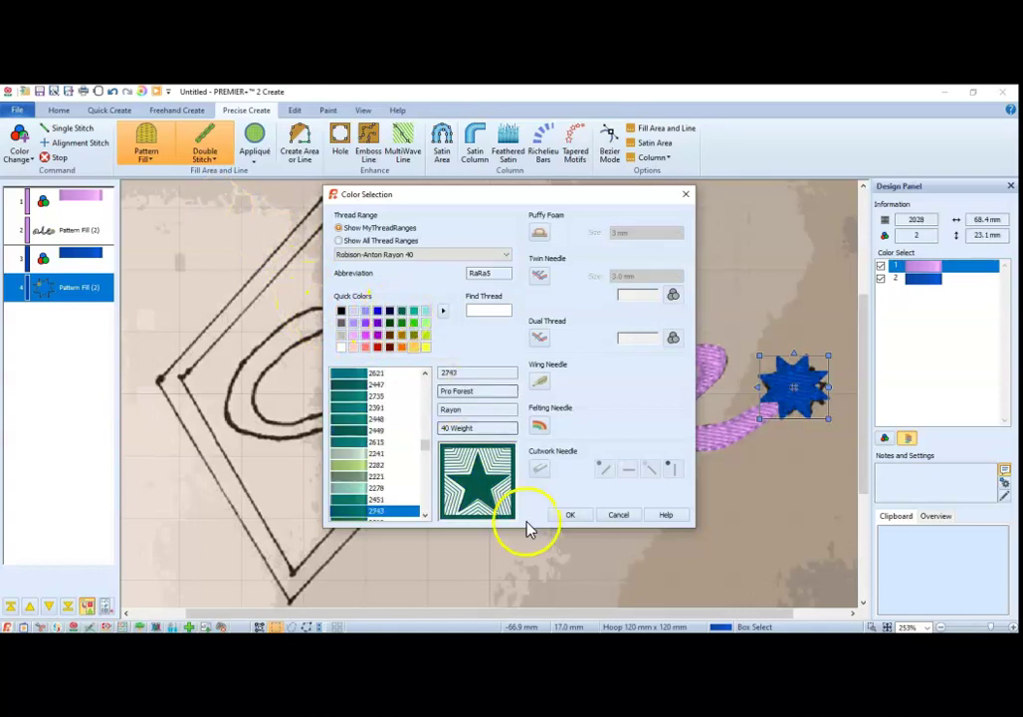
click(570, 515)
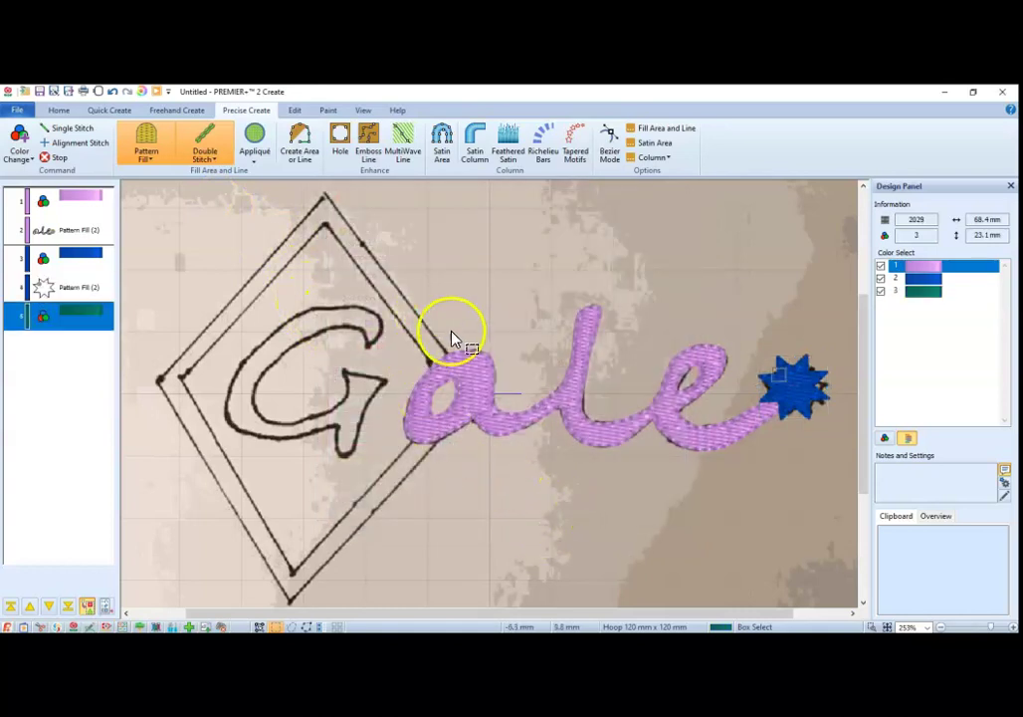
Draw a filled diamond frame through the outer and inner corners around the G
click(298, 141)
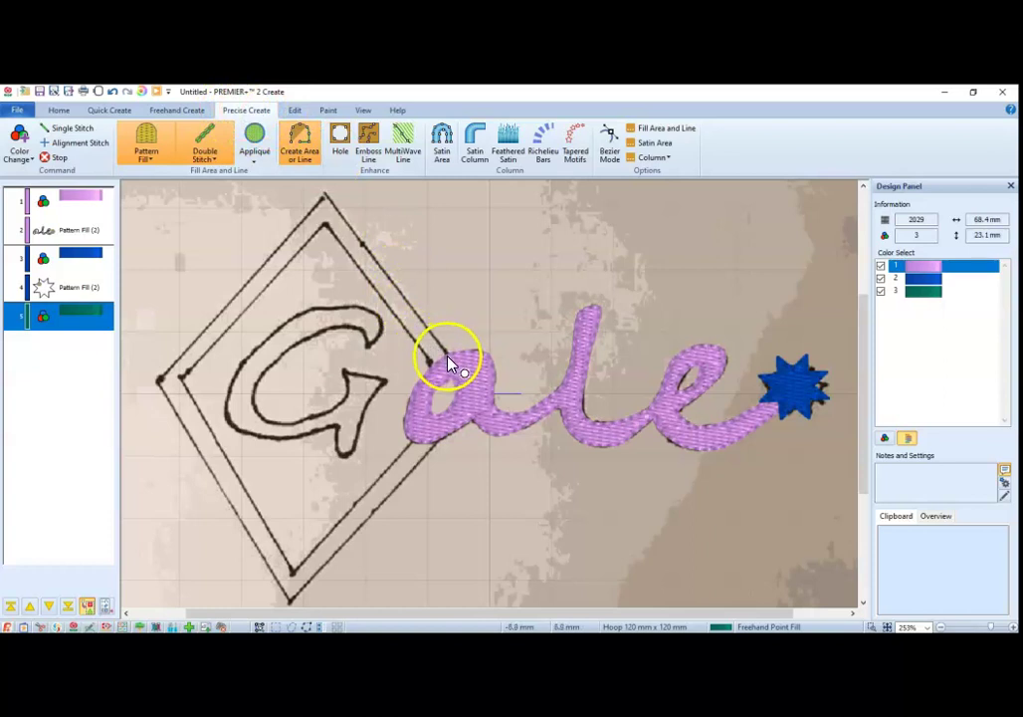
click(326, 194)
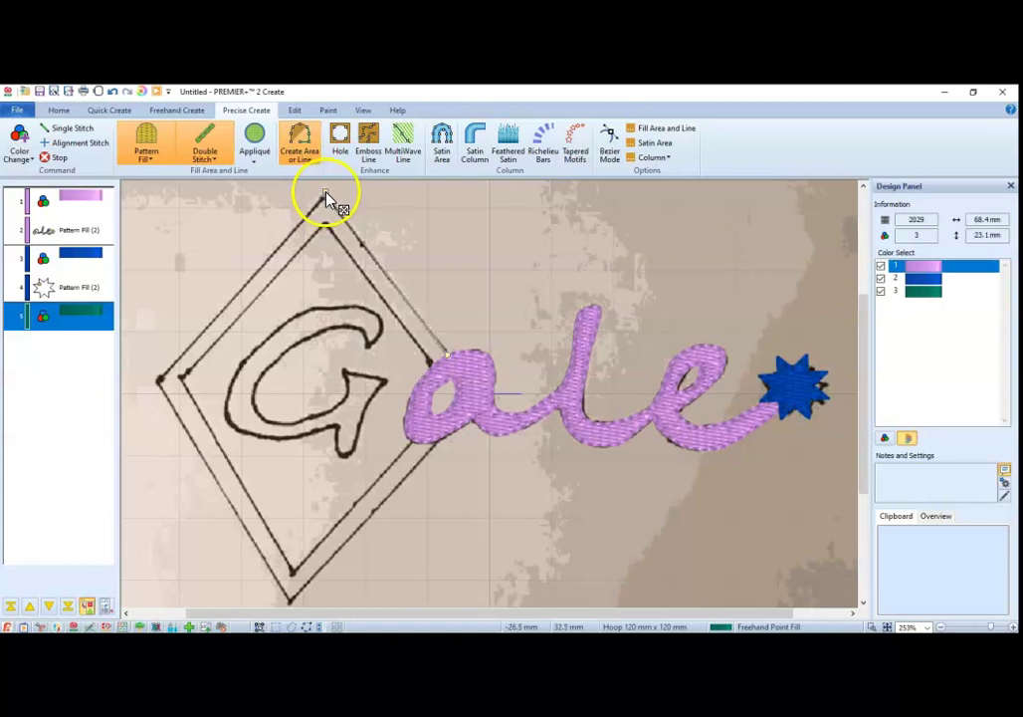
click(159, 381)
click(292, 603)
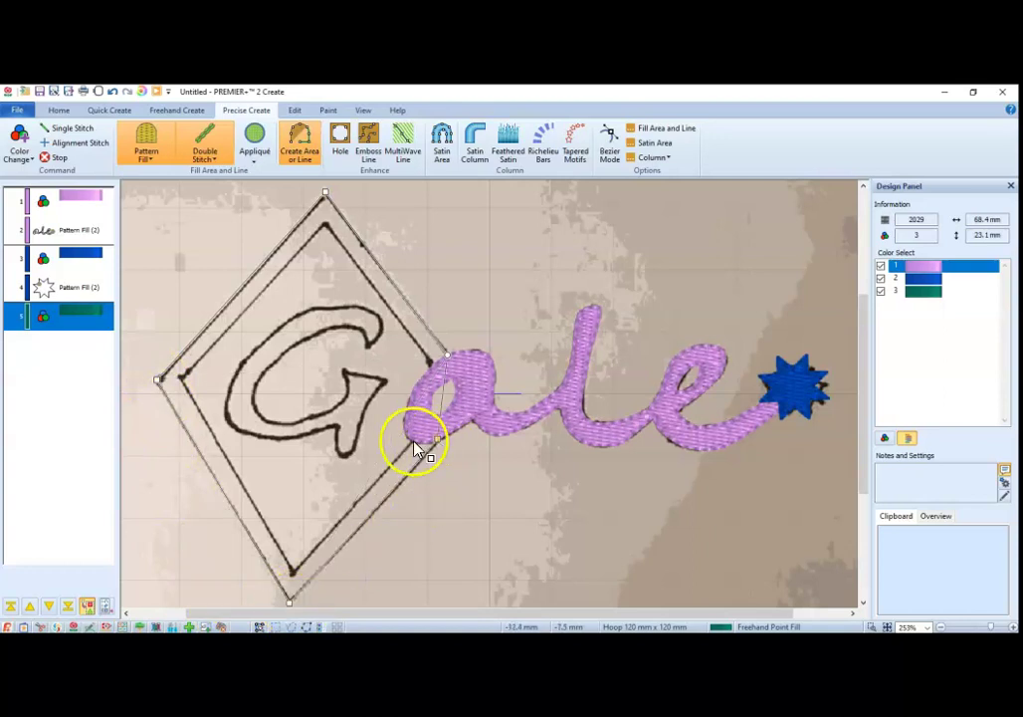
click(411, 441)
click(292, 573)
click(180, 379)
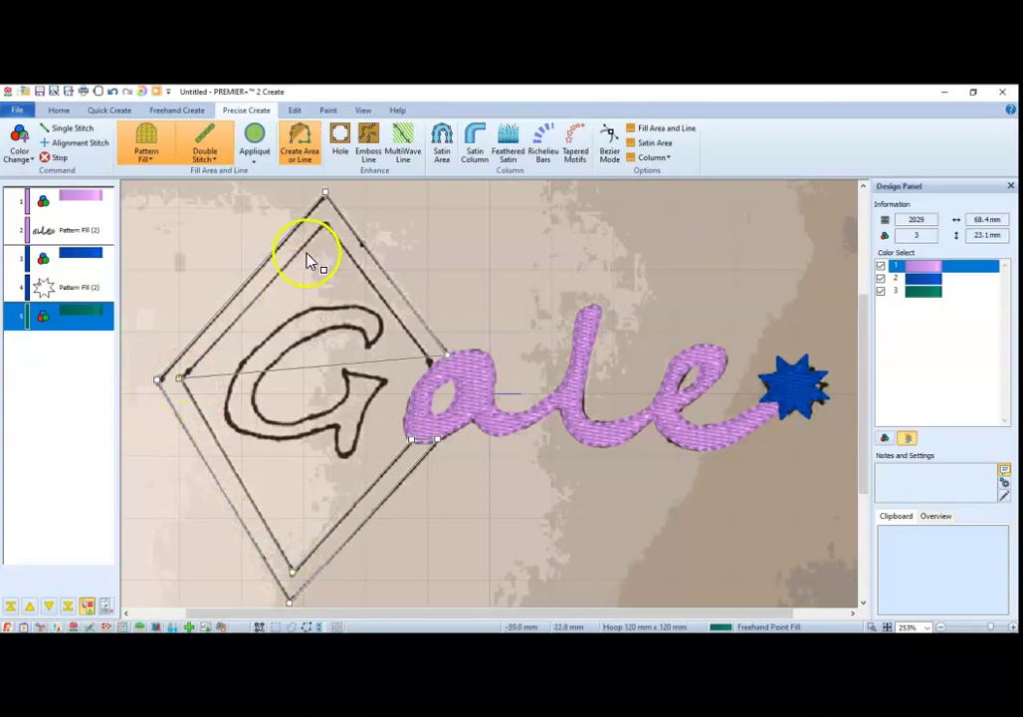
click(324, 226)
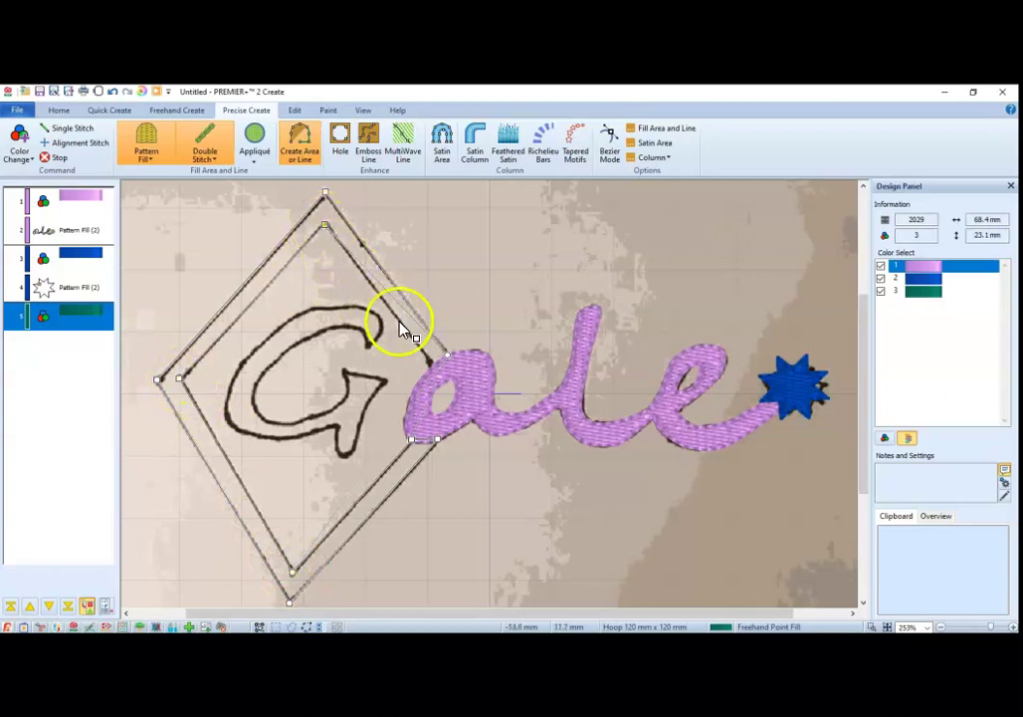
click(449, 355)
click(449, 361)
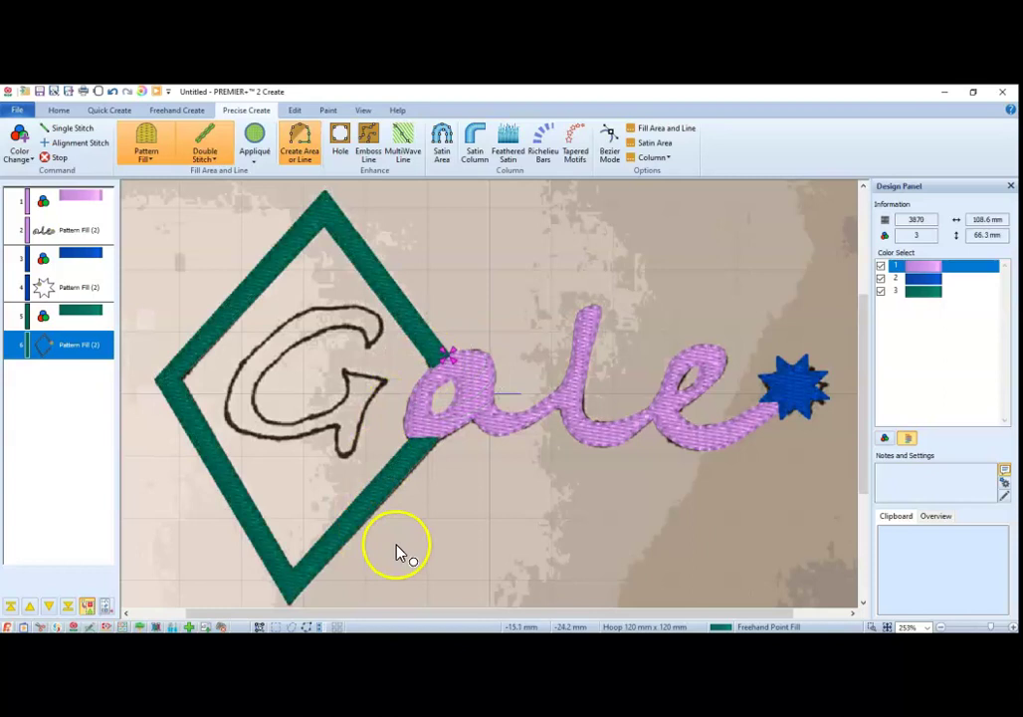
Insert an orange 2328 Pumpkin colour change after the diamond frame
right_click(71, 345)
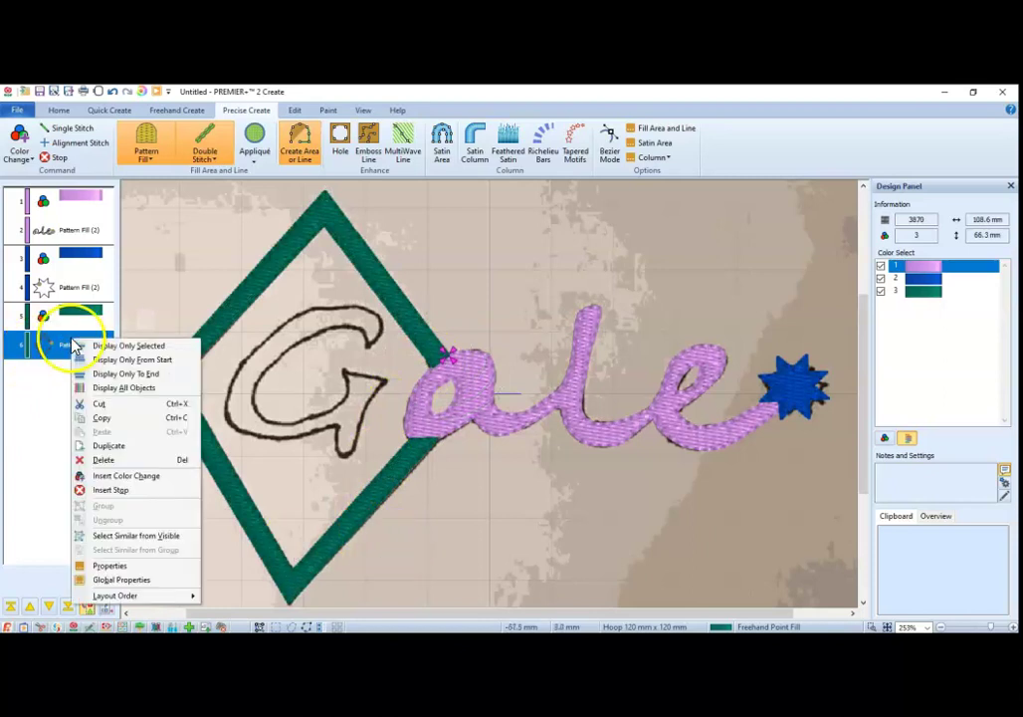
click(122, 478)
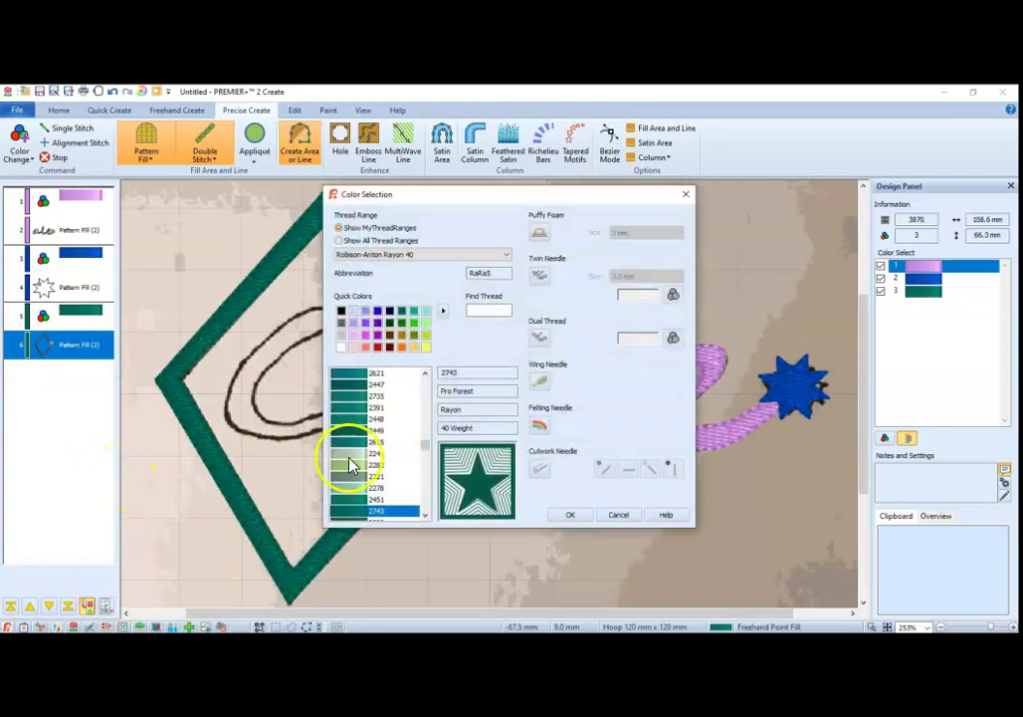
click(401, 346)
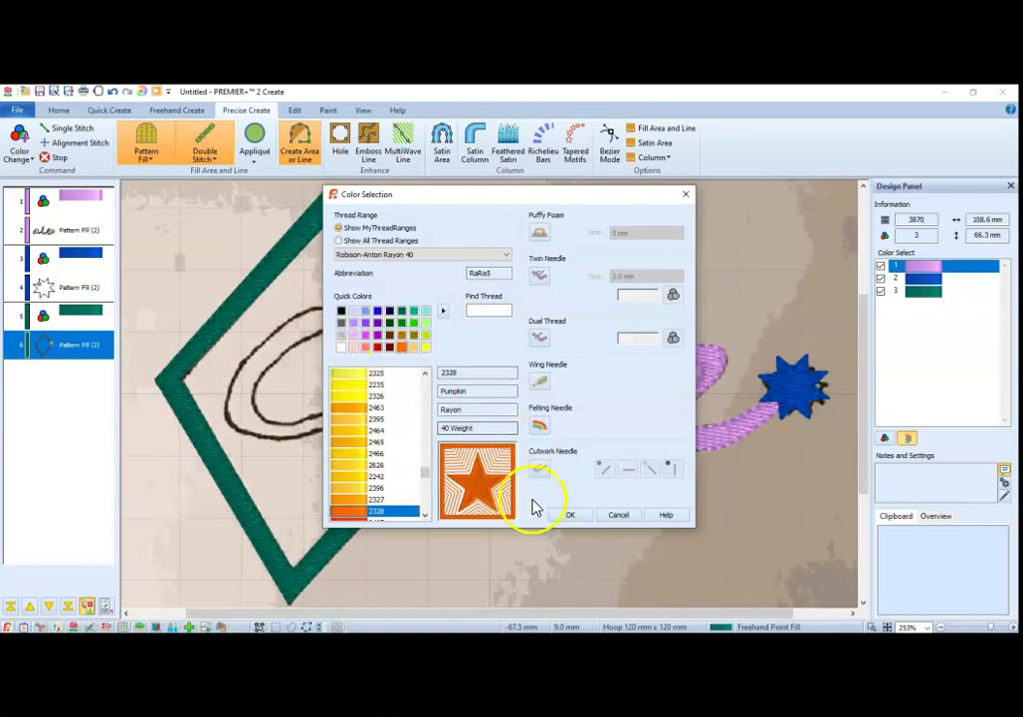
click(562, 517)
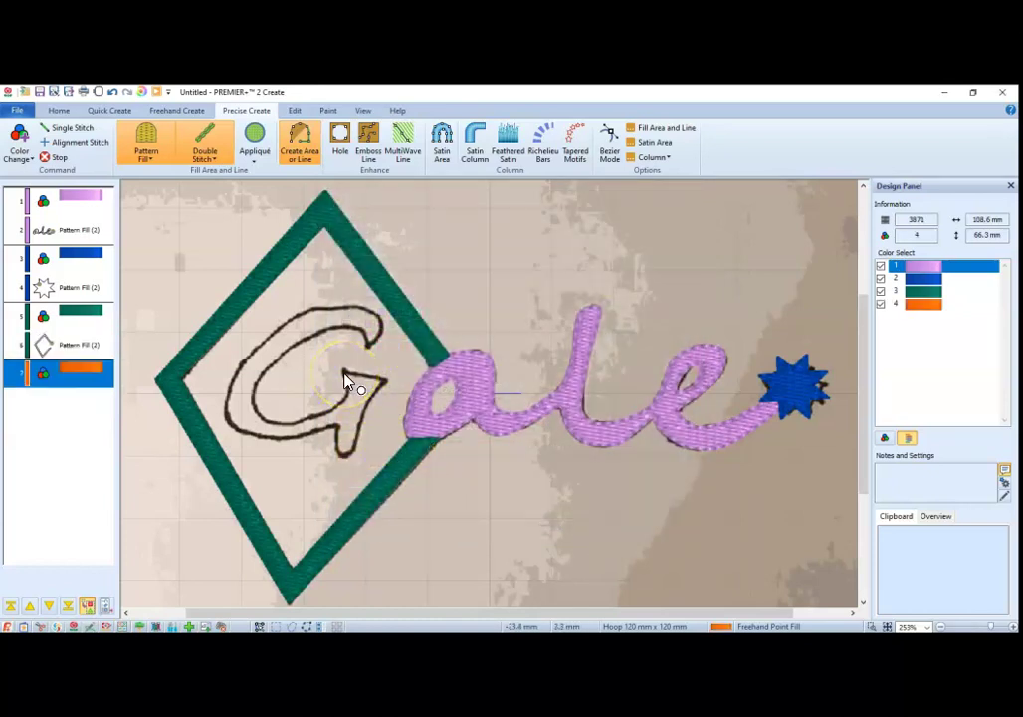
Trace area points from the G's crossbar, down its stem and around its outer curve
click(298, 149)
click(345, 374)
click(388, 383)
click(377, 392)
click(360, 426)
click(348, 454)
click(334, 445)
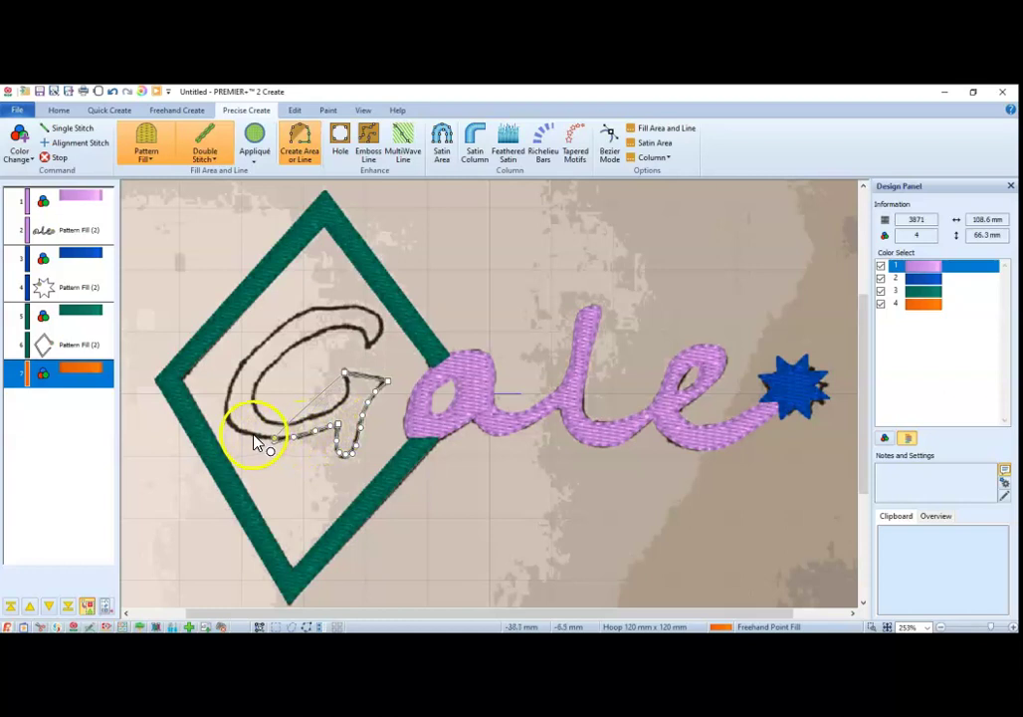
mouse_move(231, 422)
mouse_down()
mouse_move(220, 394)
mouse_move(227, 402)
mouse_move(245, 363)
mouse_move(288, 319)
mouse_move(366, 308)
mouse_move(385, 329)
mouse_move(369, 352)
mouse_move(361, 332)
mouse_move(325, 334)
mouse_move(256, 395)
mouse_up()
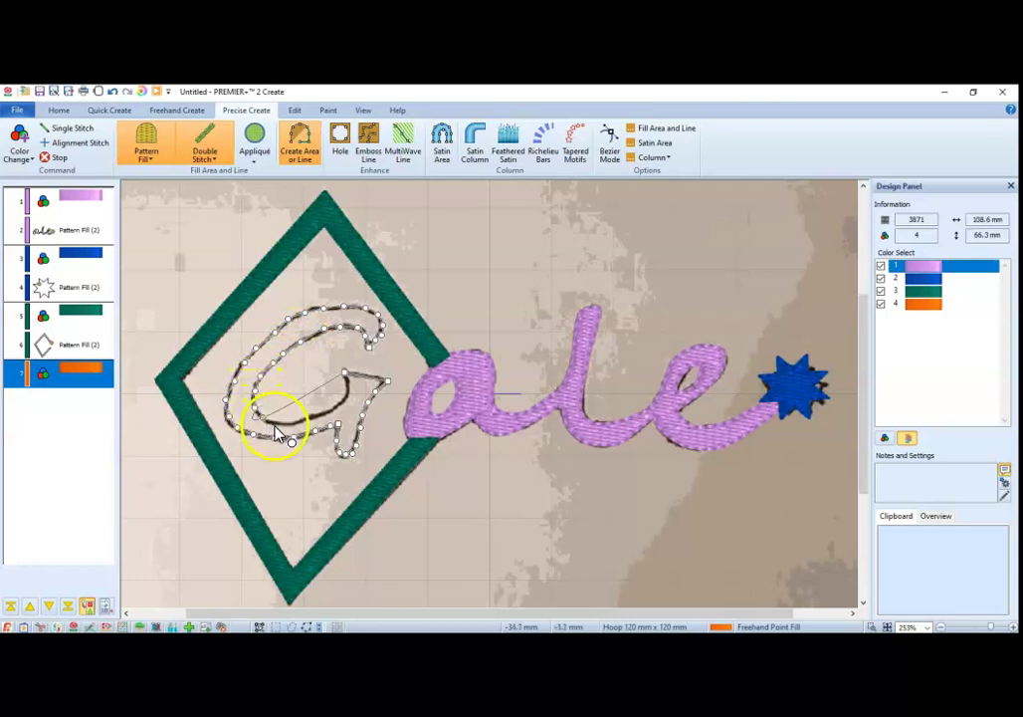
click(351, 391)
Add the last inner-curve points and finish the area into an orange filled G
click(257, 396)
click(230, 399)
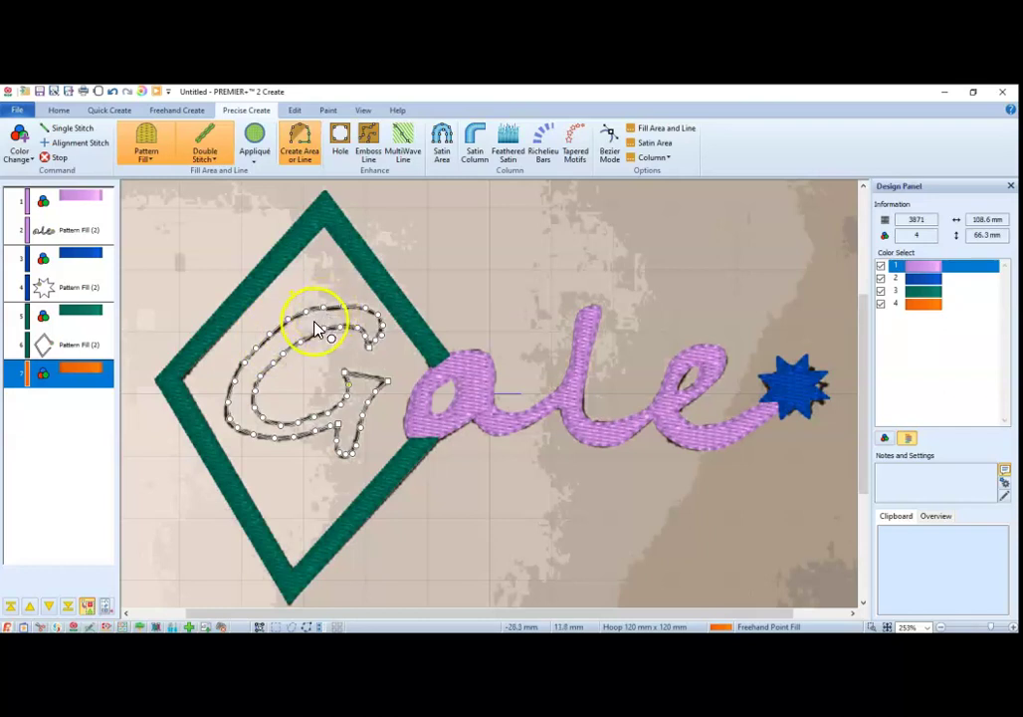
key(Return)
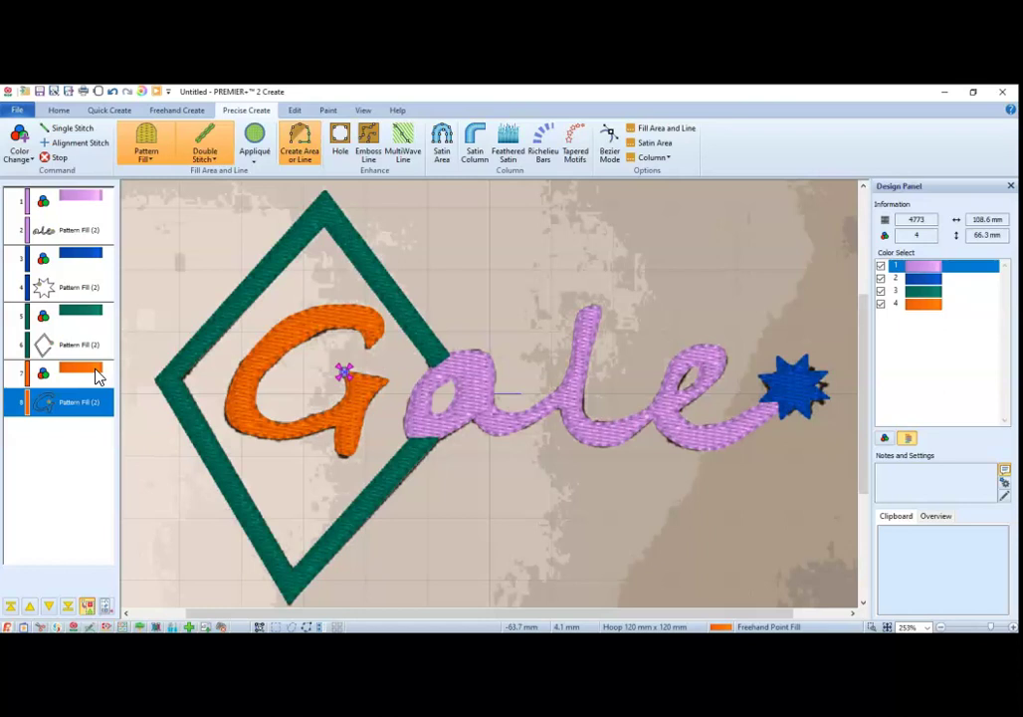
Drag the teal diamond's colour block to the top of the stitch sequence
click(88, 349)
click(80, 348)
click(86, 333)
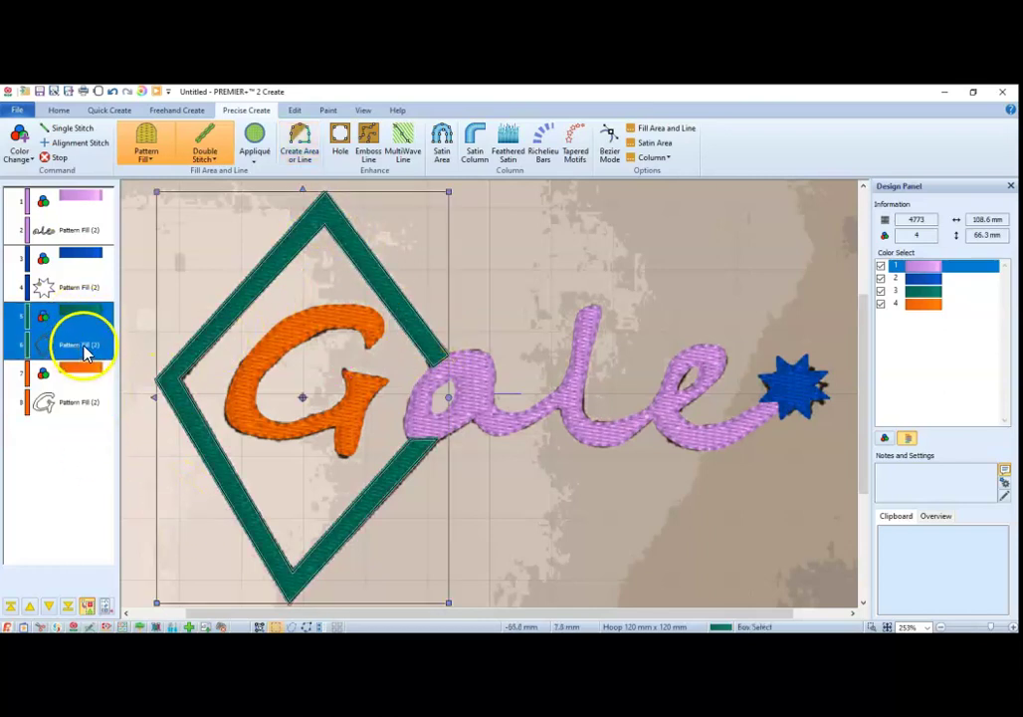
drag(85, 332, 90, 211)
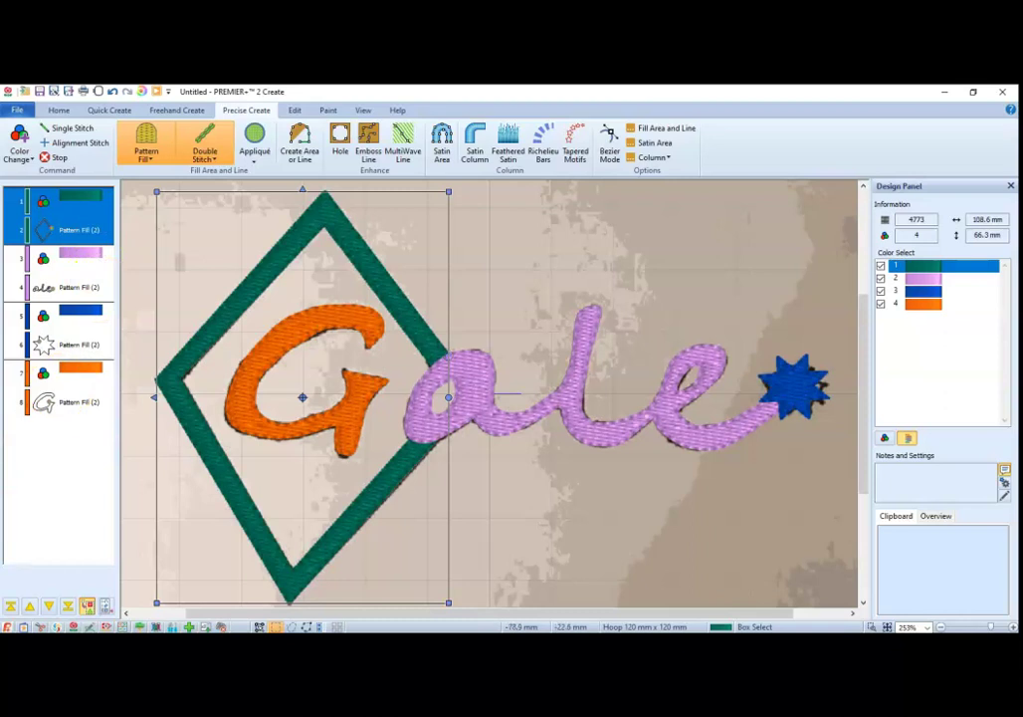
drag(69, 393, 923, 286)
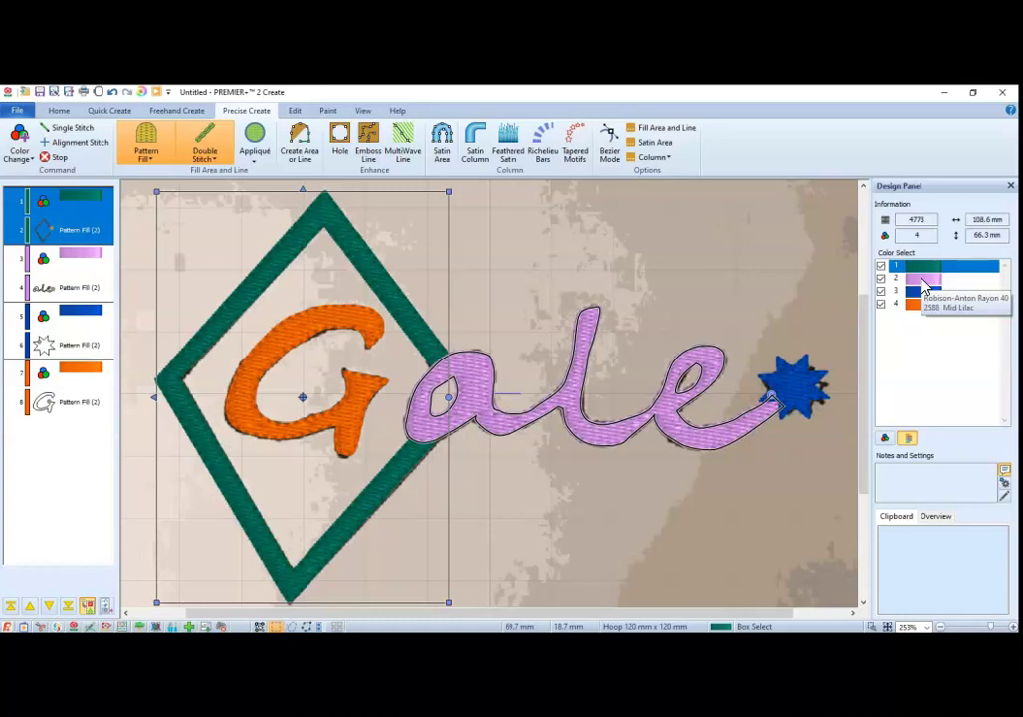
drag(717, 349, 426, 421)
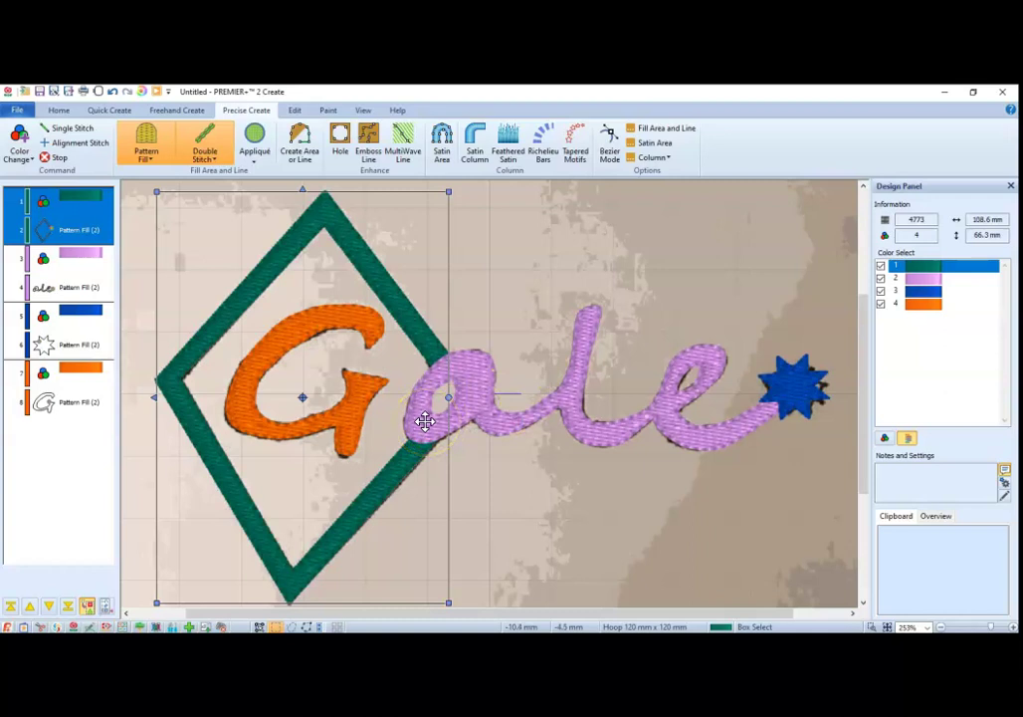
drag(425, 421, 352, 402)
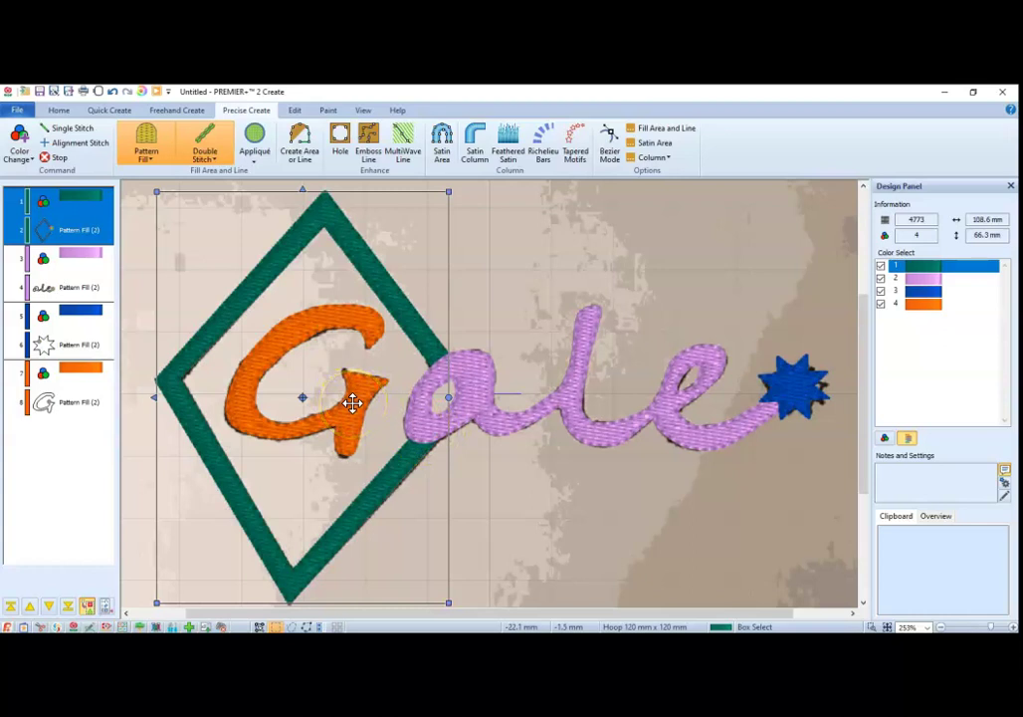
Save As, replacing 'Untitled' with the file name logo_gale in the Desktop signature folder
click(17, 111)
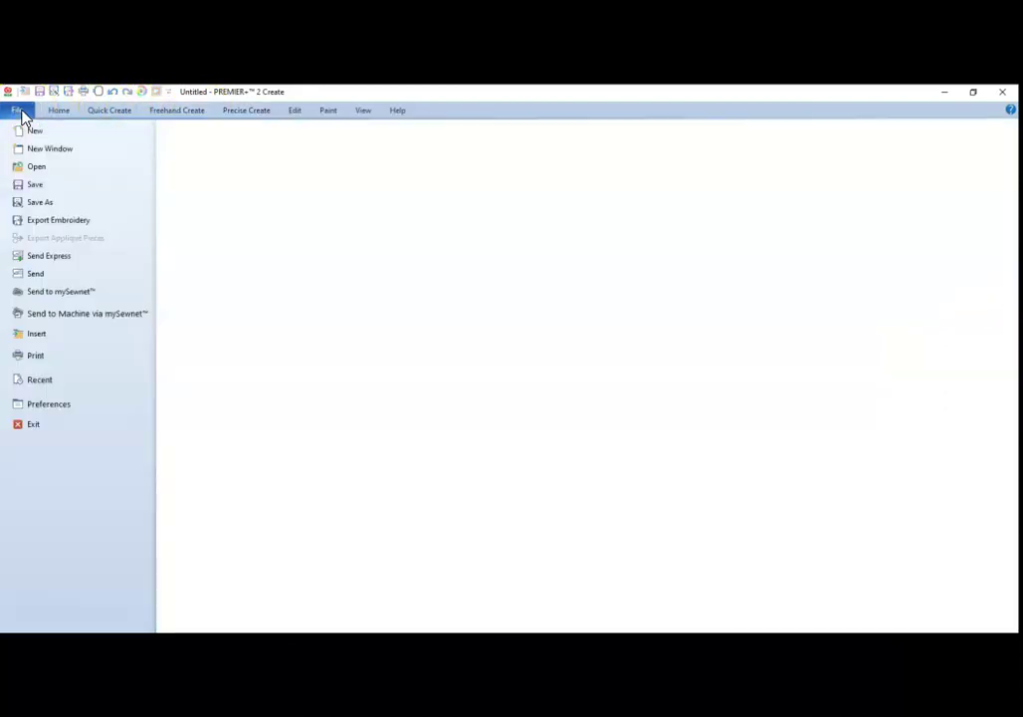
click(50, 210)
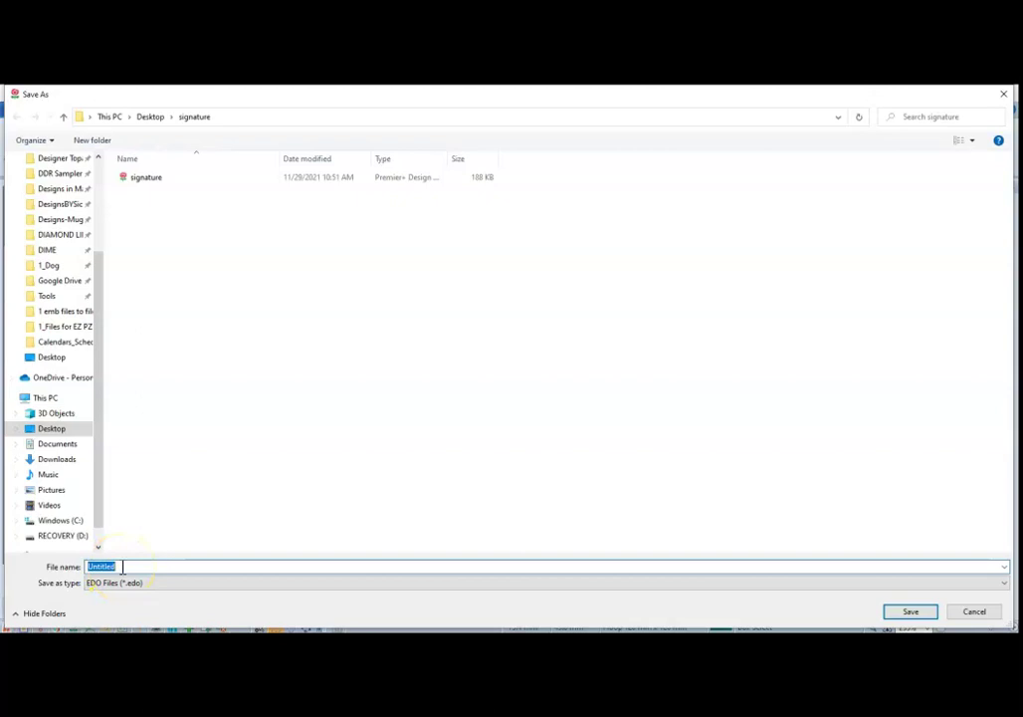
click(122, 565)
drag(122, 565, 76, 567)
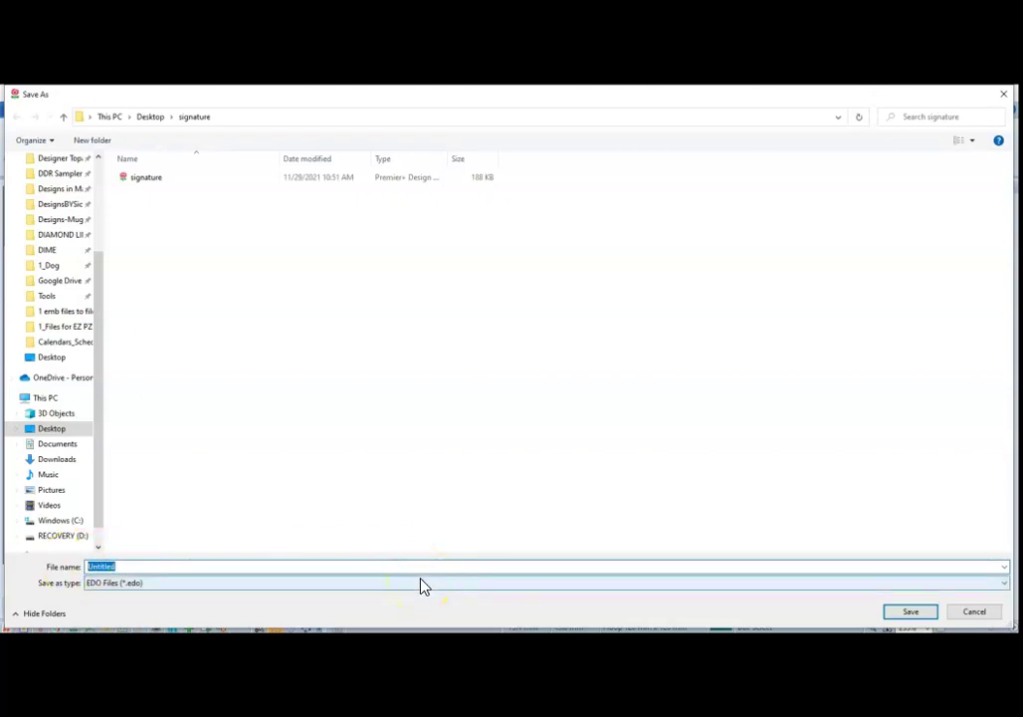
text(logo_gale)
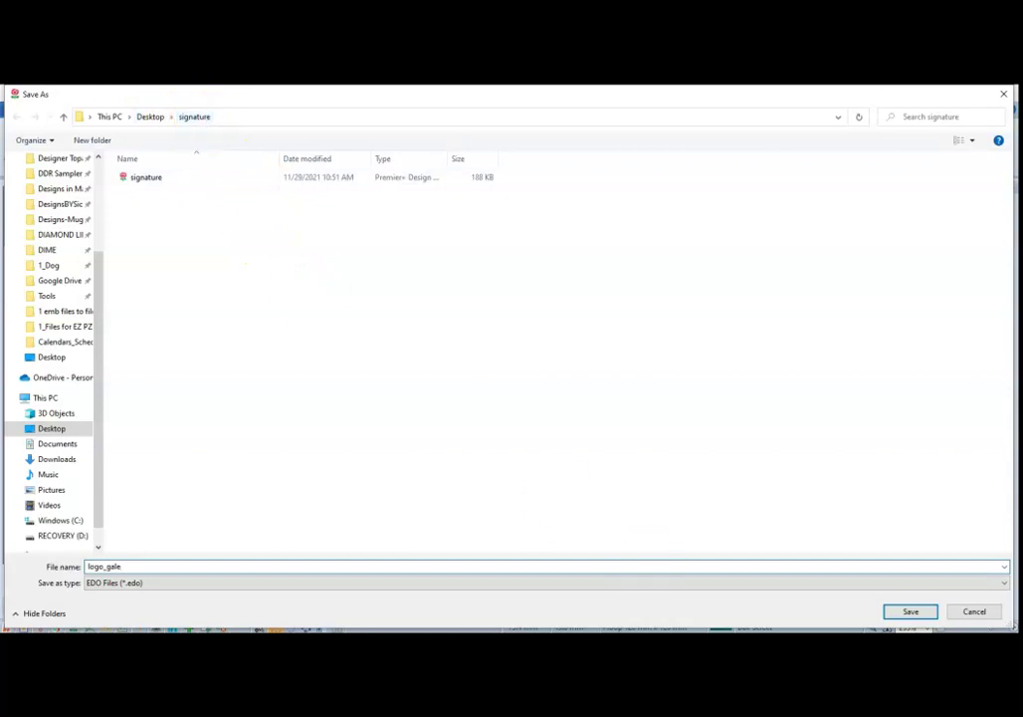
click(909, 612)
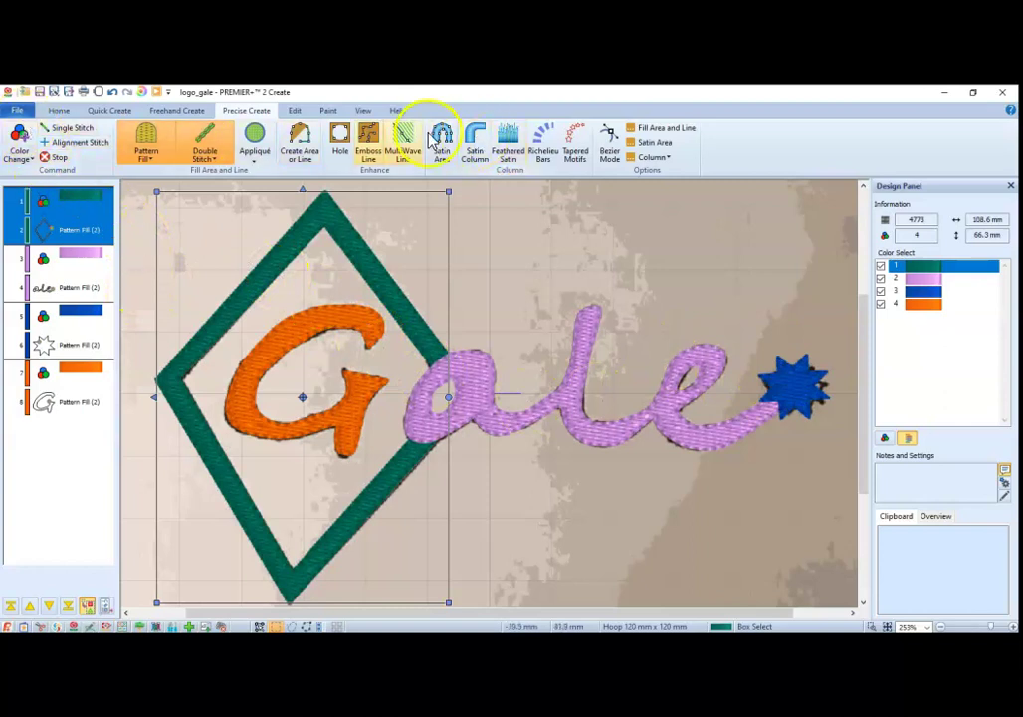
Preview the logo in Life View at 132%, panned and tilted, then bring up the File menu
click(366, 113)
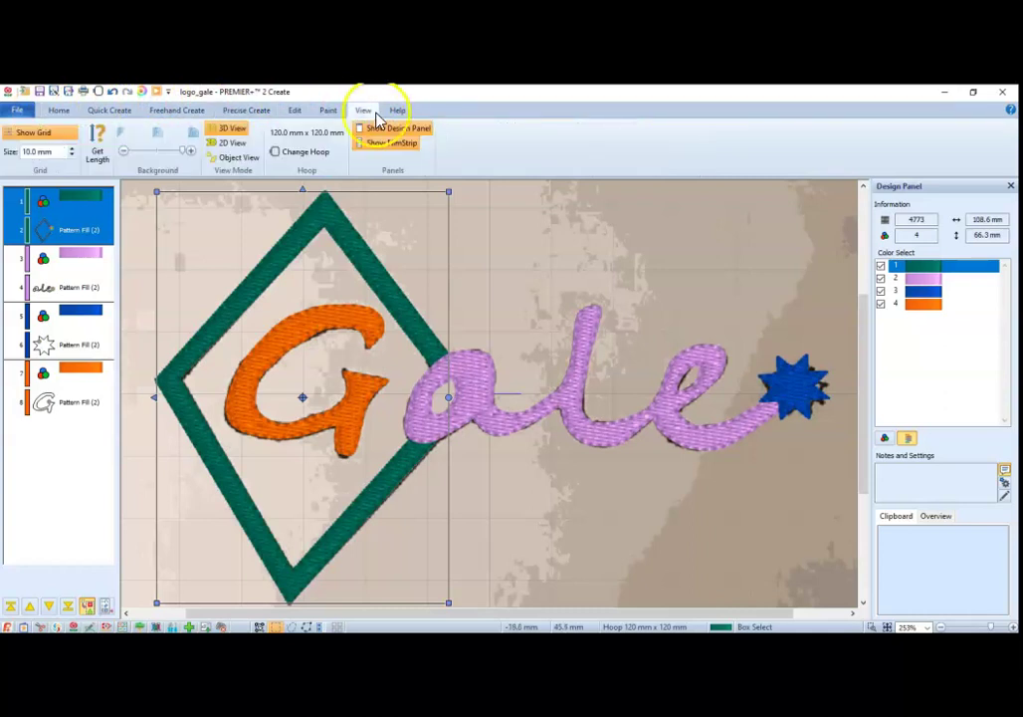
click(58, 111)
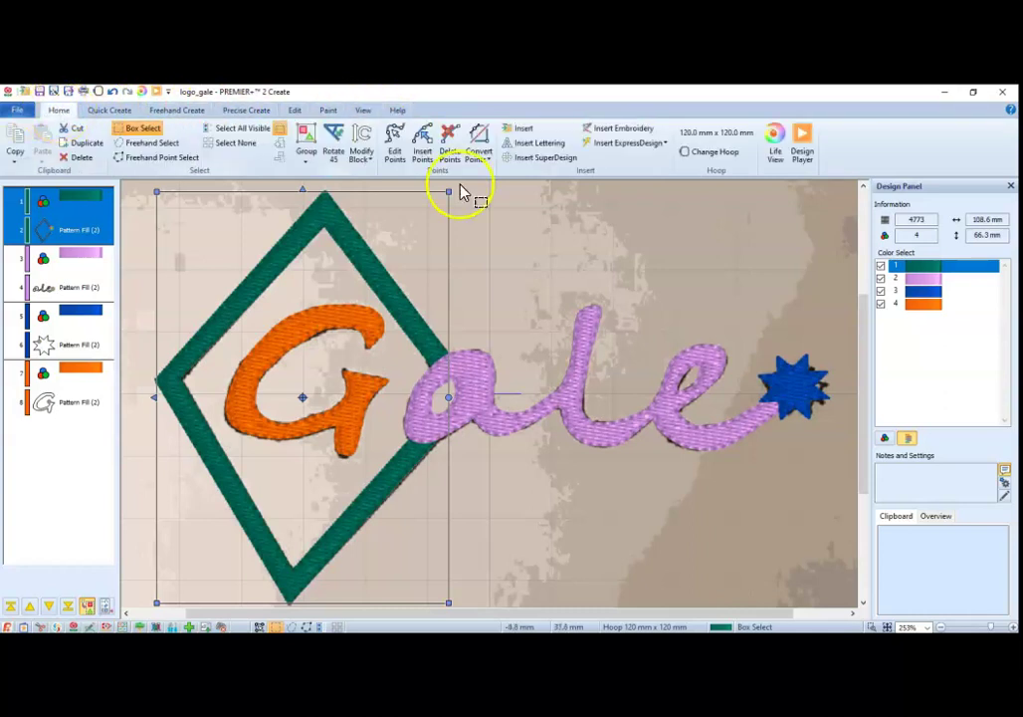
click(780, 139)
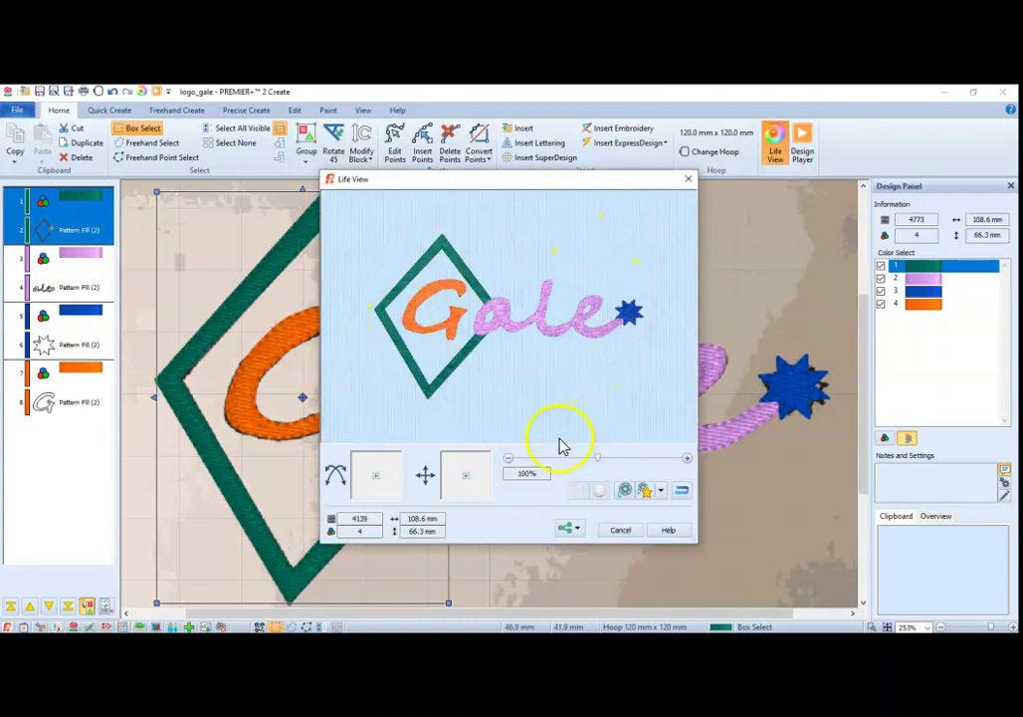
mouse_move(598, 459)
mouse_down()
mouse_move(630, 460)
mouse_move(603, 469)
mouse_up()
drag(473, 484, 465, 478)
mouse_move(377, 475)
mouse_down()
mouse_move(386, 507)
mouse_move(381, 464)
mouse_move(385, 481)
mouse_up()
click(619, 530)
click(19, 110)
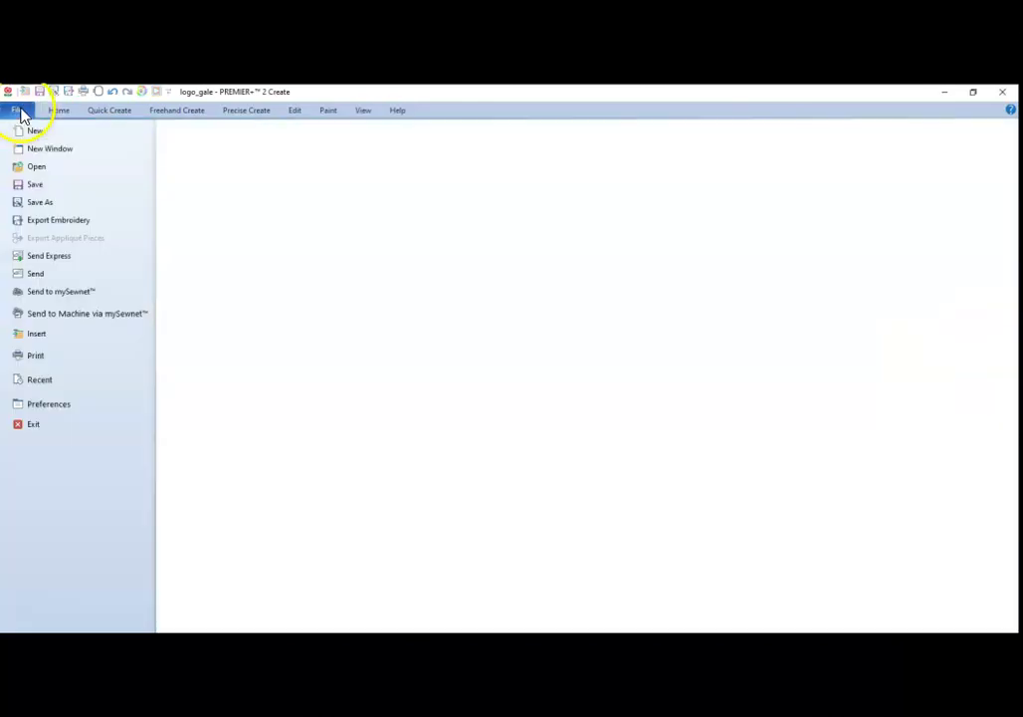
Export the embroidery as Husqvarna Viking / Pfaff .vp3 named logo_galeExportedbyPZ
click(33, 222)
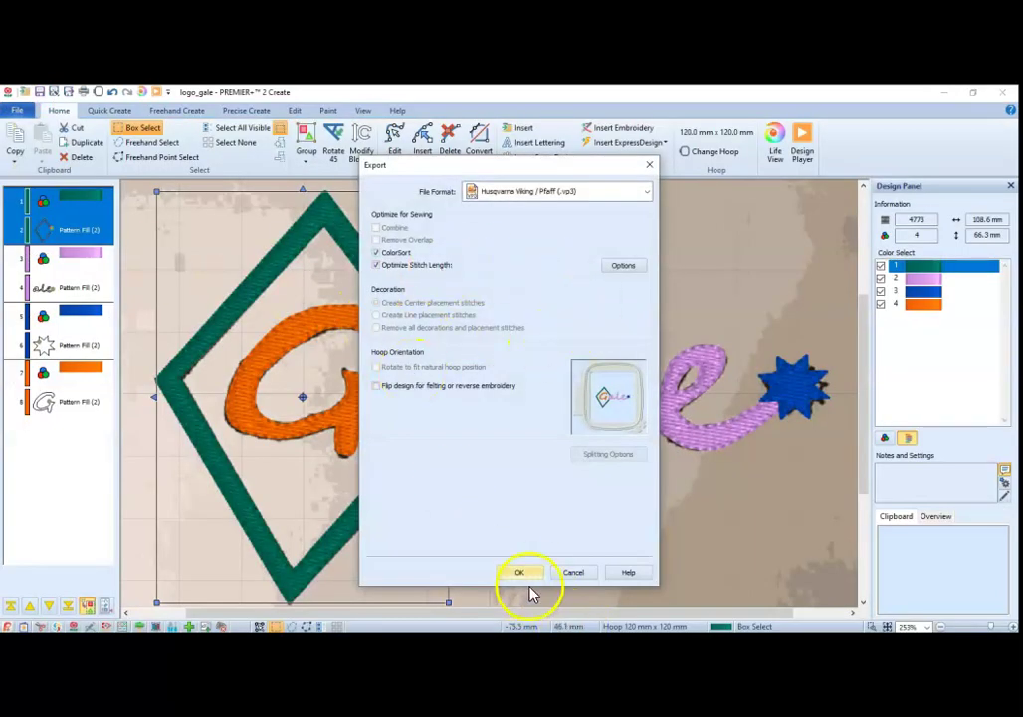
click(530, 579)
click(520, 572)
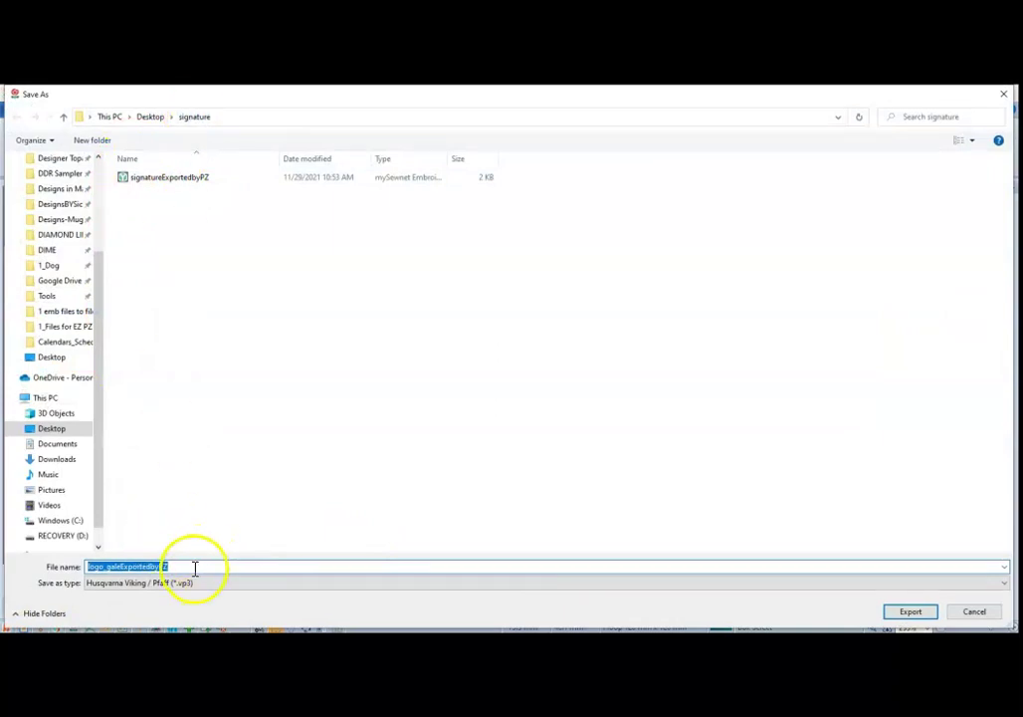
click(907, 613)
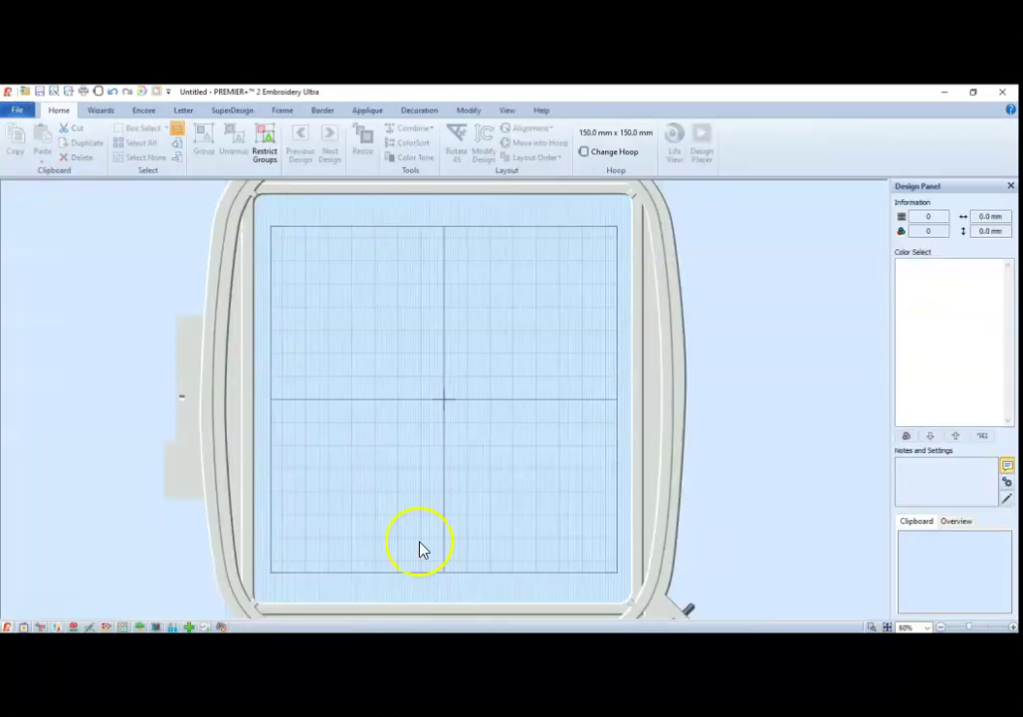
Insert the exported logo_gale embroidery into the 150 mm hoop and deselect it
click(18, 110)
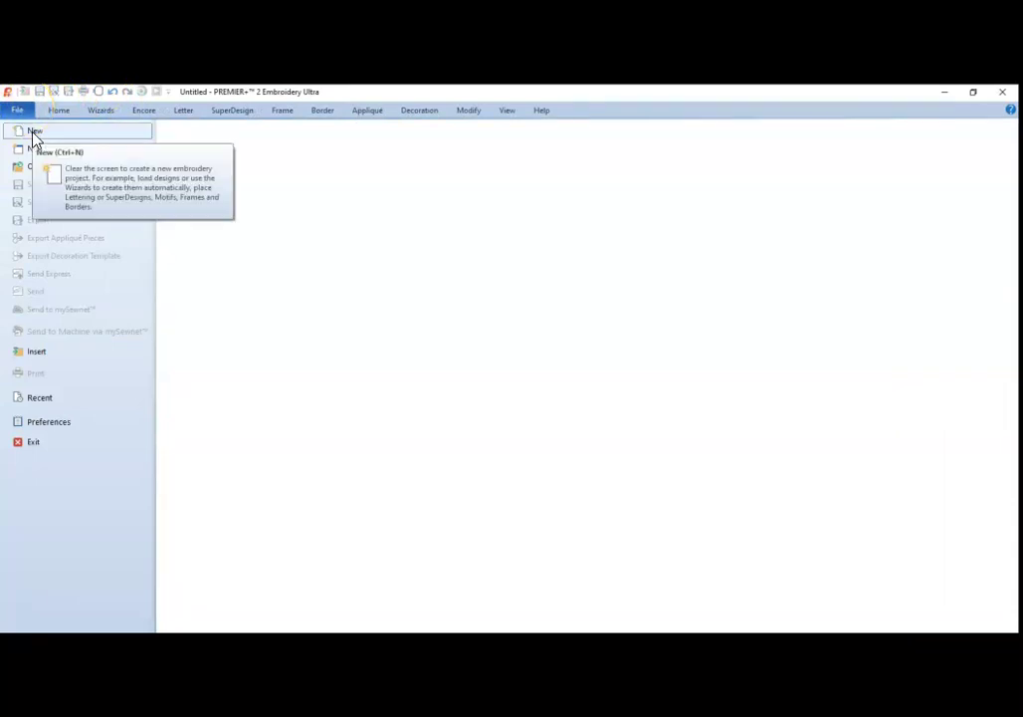
click(30, 352)
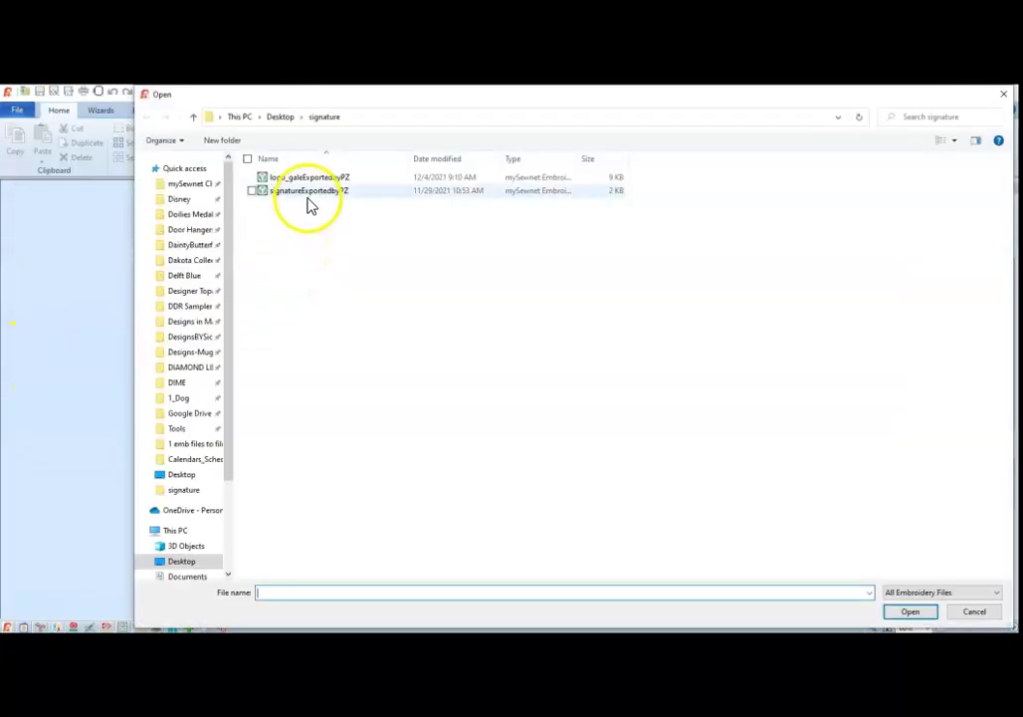
double_click(310, 179)
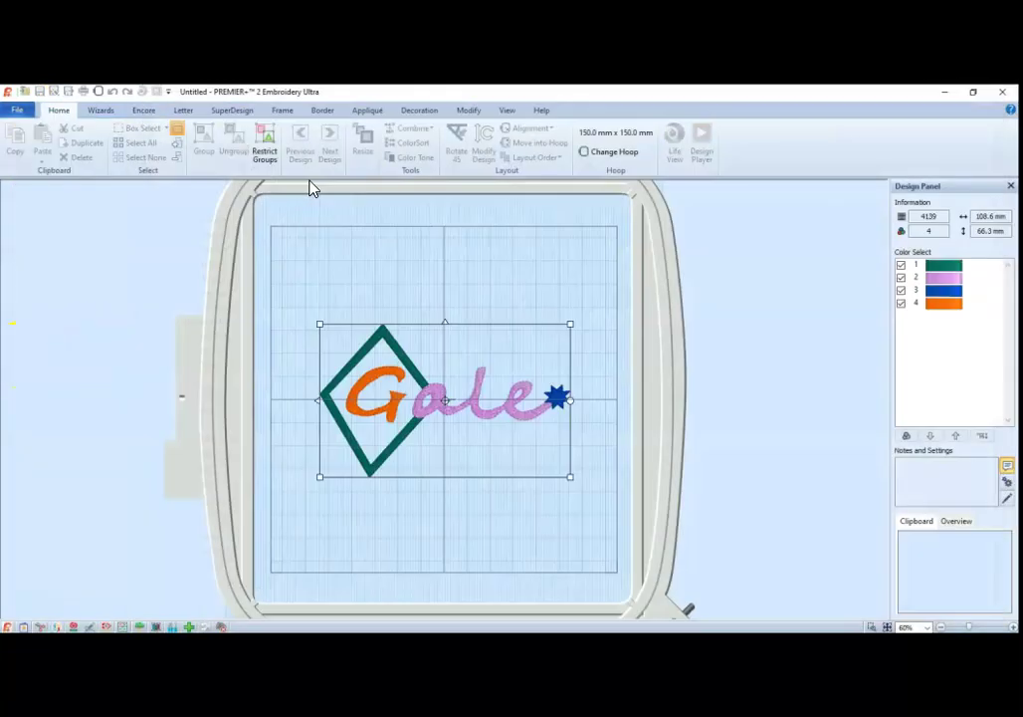
click(464, 270)
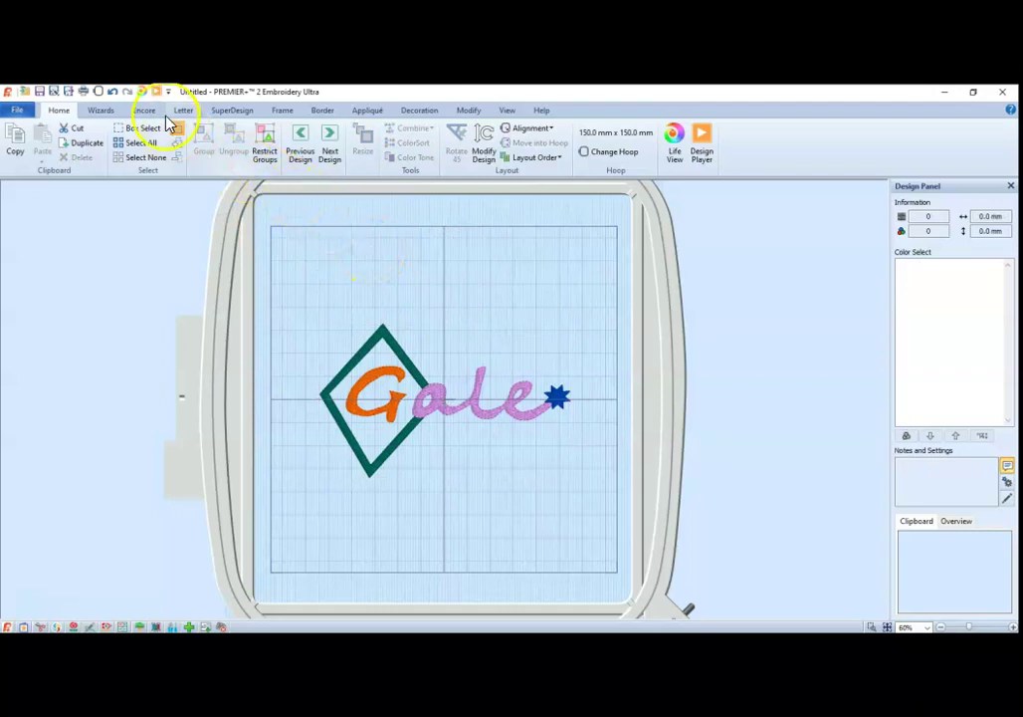
click(288, 110)
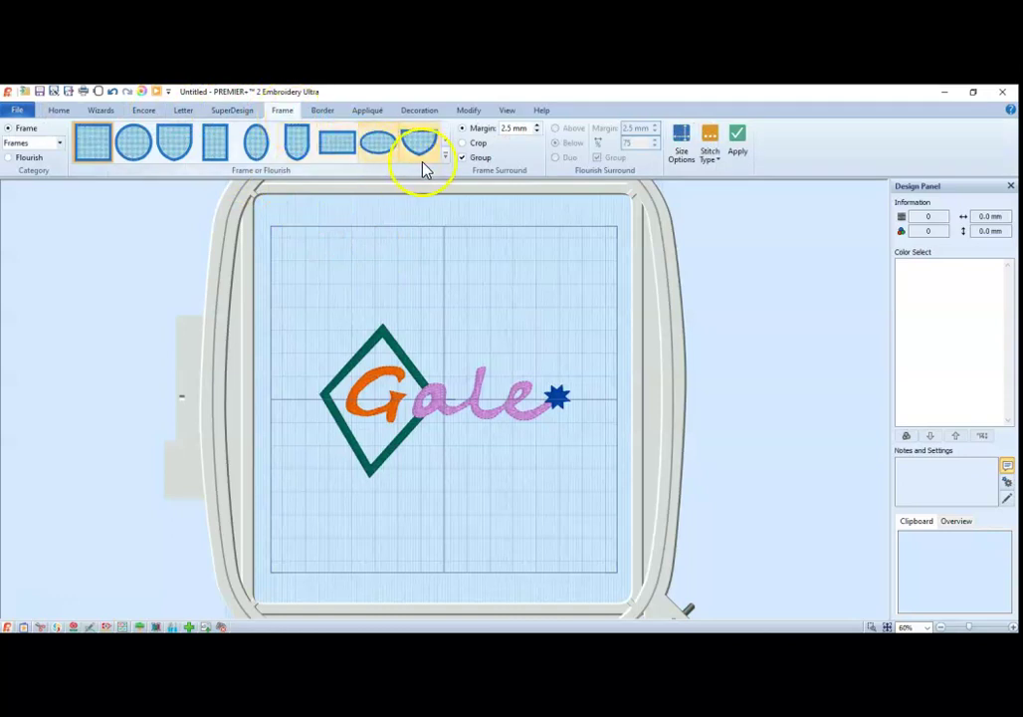
Pick the fourth Classical 1 rectangular frame from the expanded frame gallery
click(444, 158)
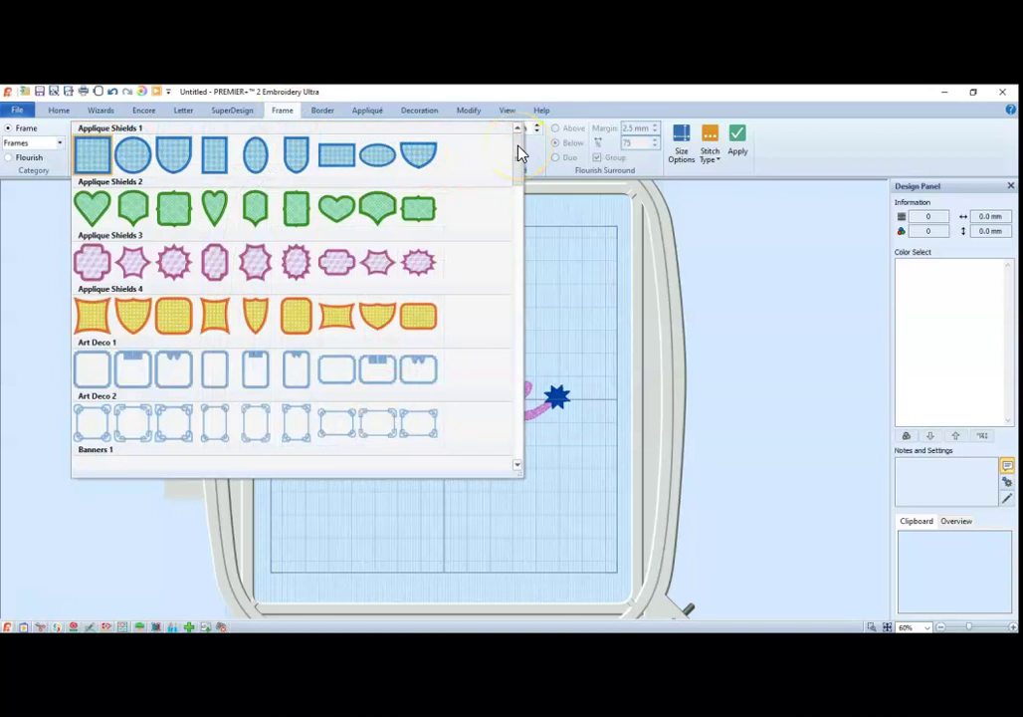
drag(518, 151, 522, 212)
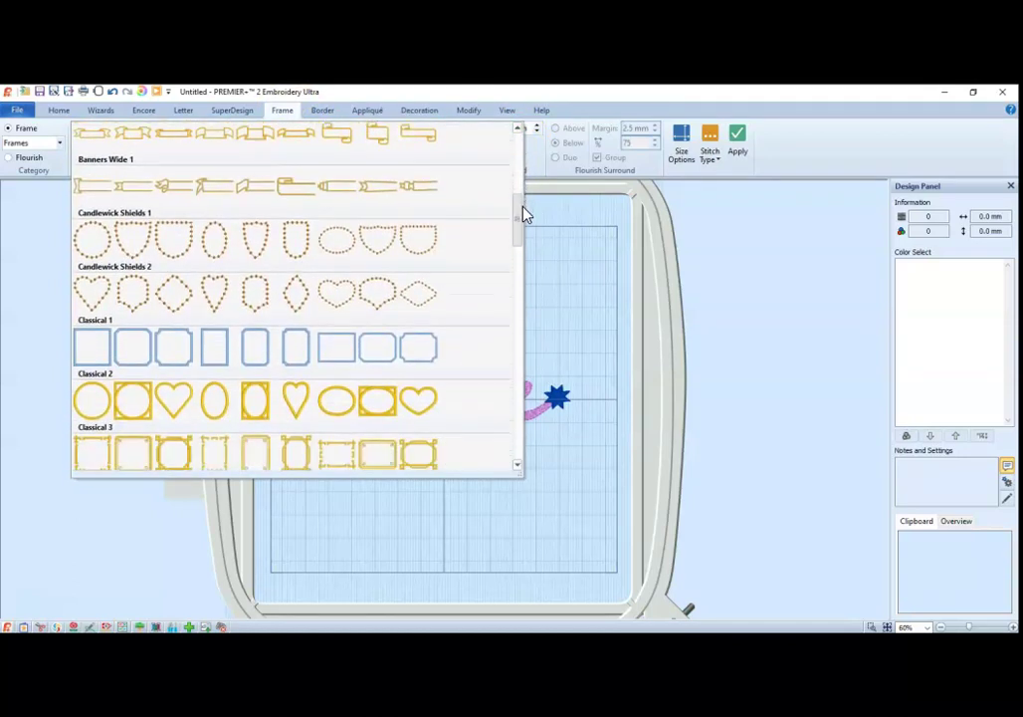
click(217, 347)
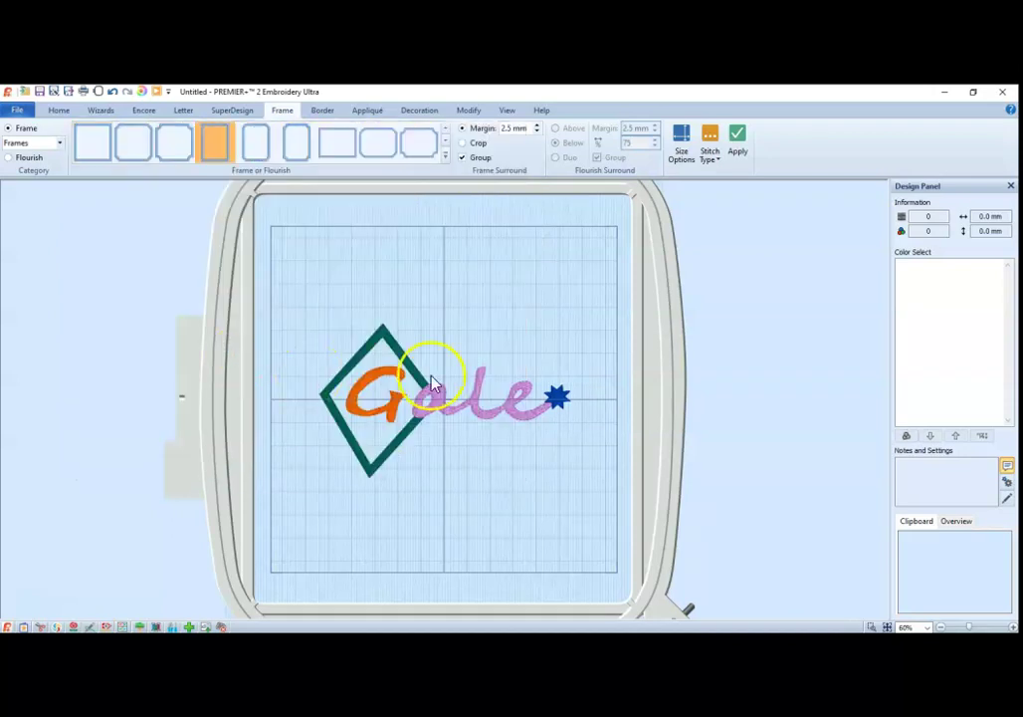
Apply the rectangular frame and stretch it wider and shorter around the logo
click(738, 140)
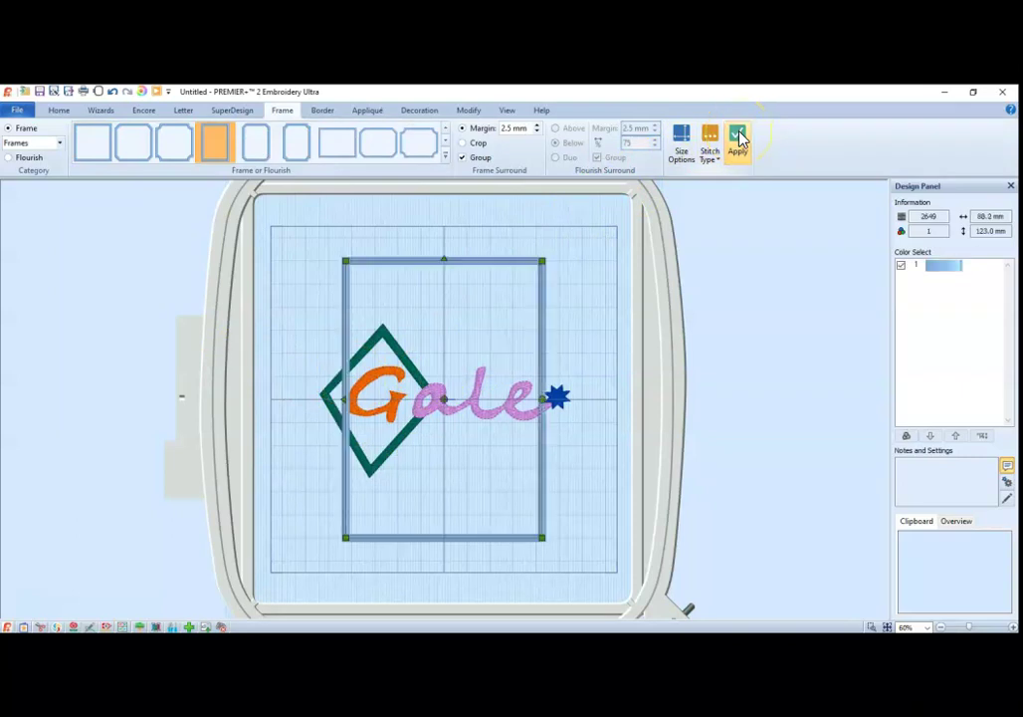
drag(346, 261, 311, 314)
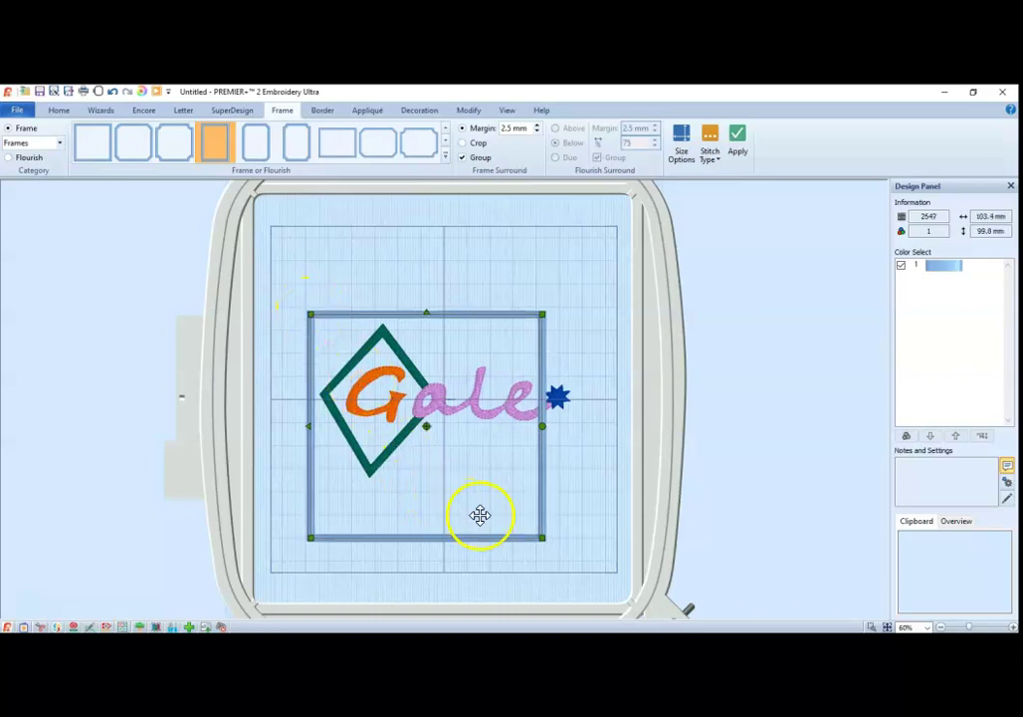
mouse_move(542, 538)
mouse_down()
mouse_move(576, 516)
mouse_move(587, 484)
mouse_up()
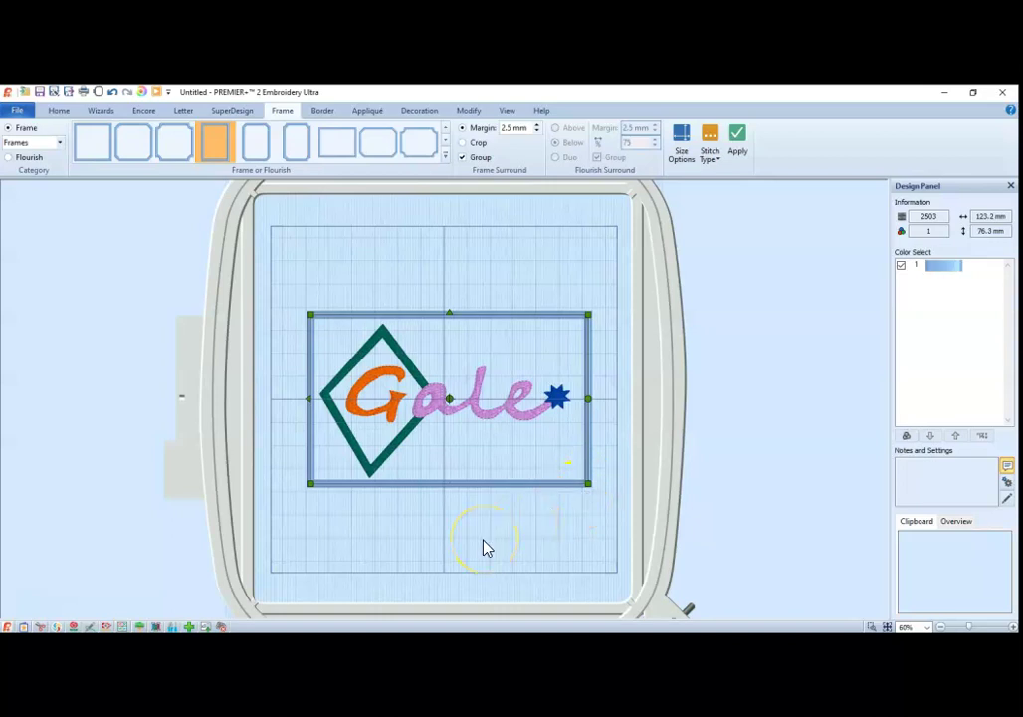
click(476, 483)
right_click(476, 484)
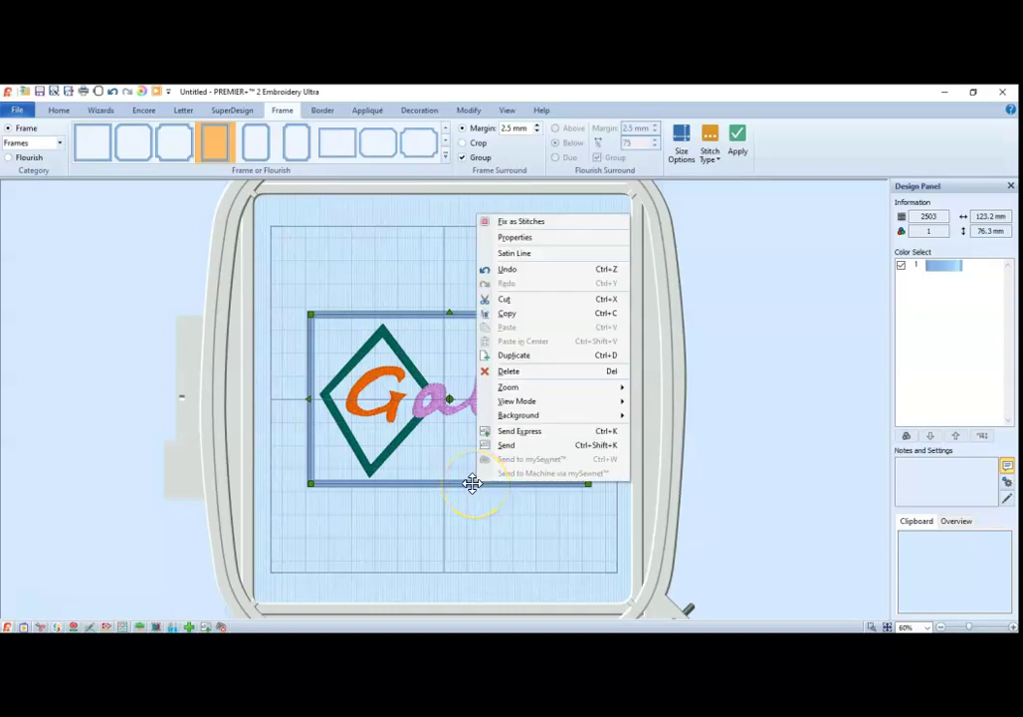
click(283, 276)
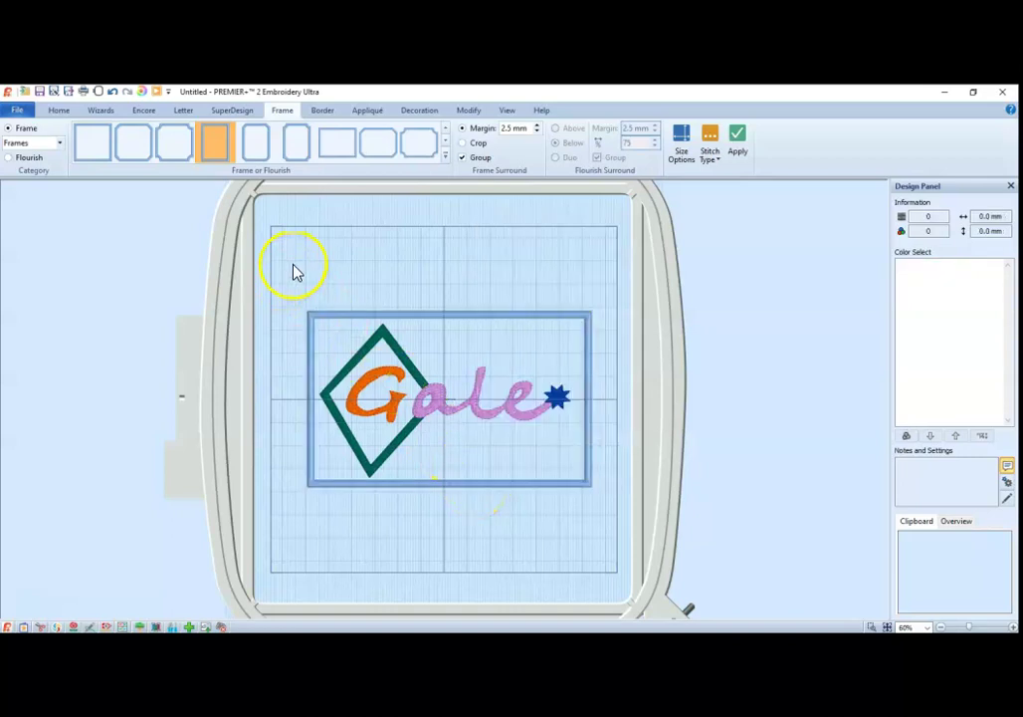
click(377, 323)
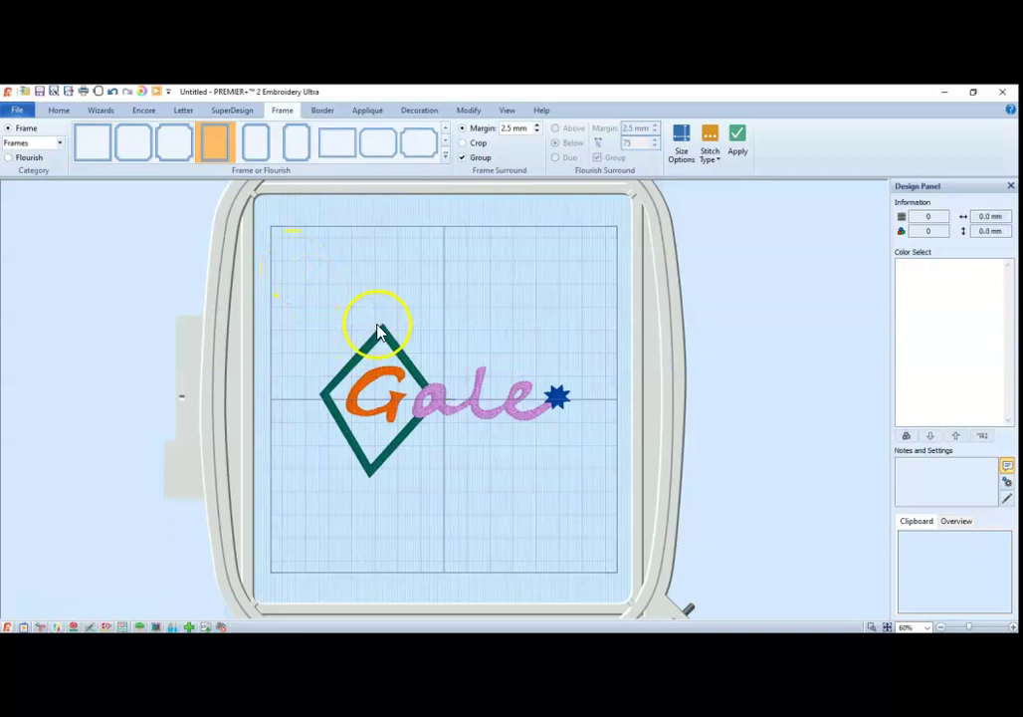
Re-add the rectangular frame around the whole design, then undo the resize and frame
click(395, 379)
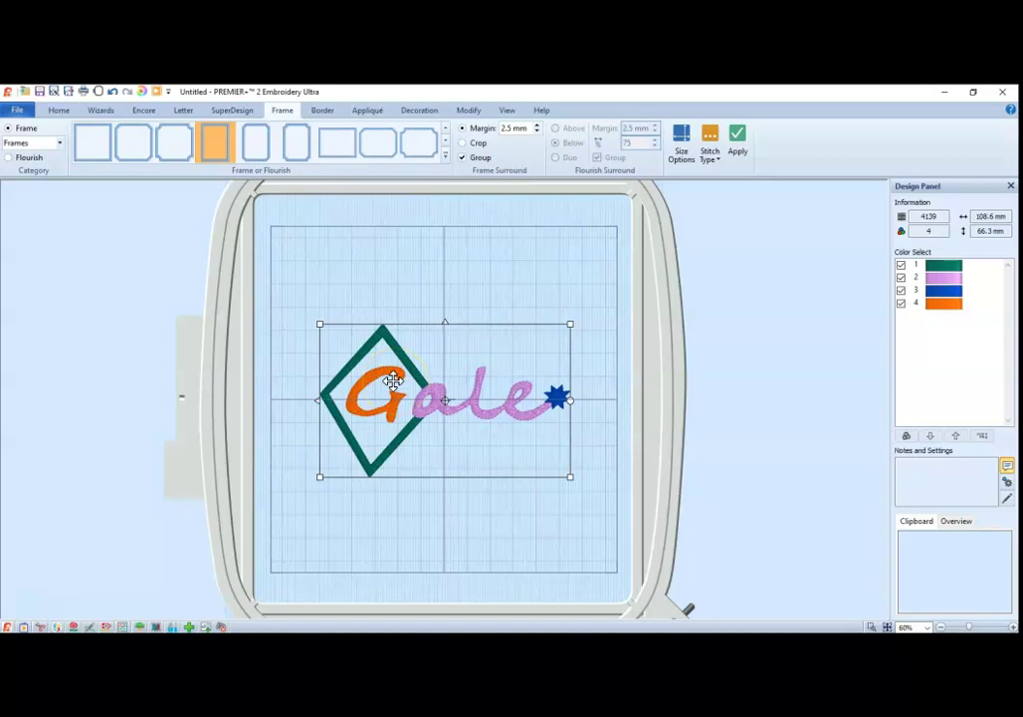
click(490, 360)
click(212, 152)
click(744, 149)
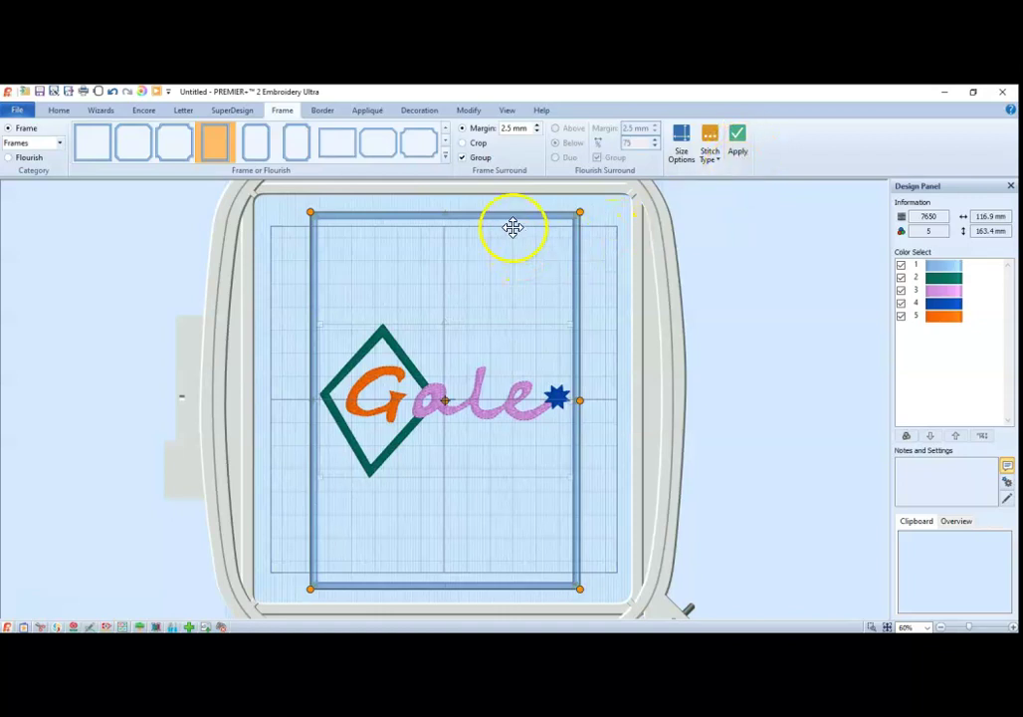
drag(580, 213, 587, 246)
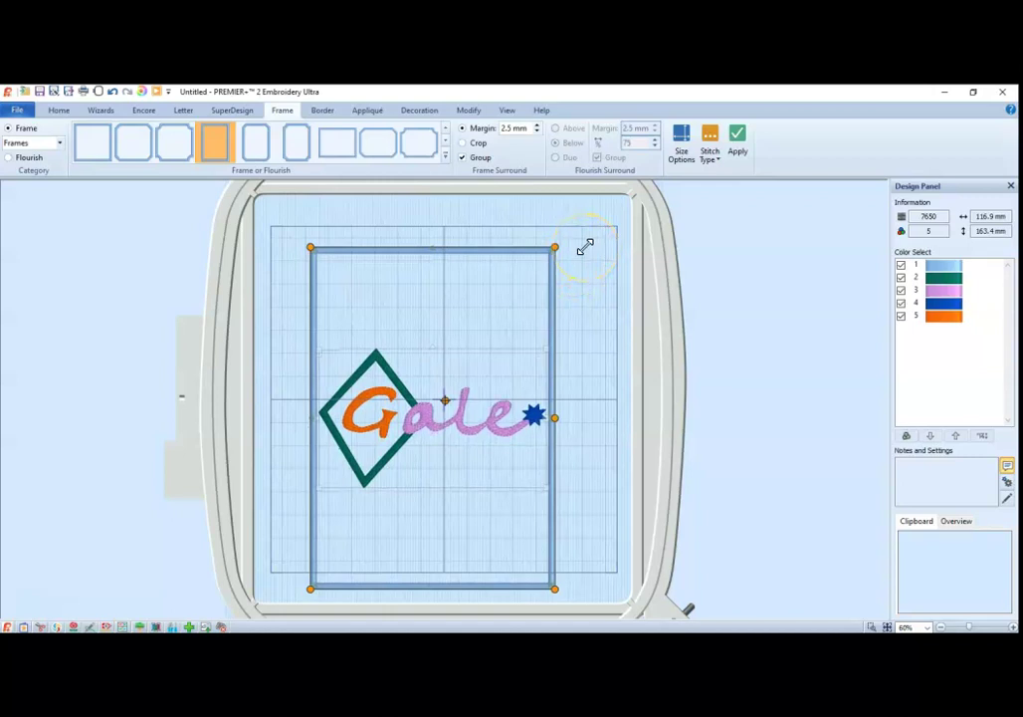
drag(585, 247, 575, 287)
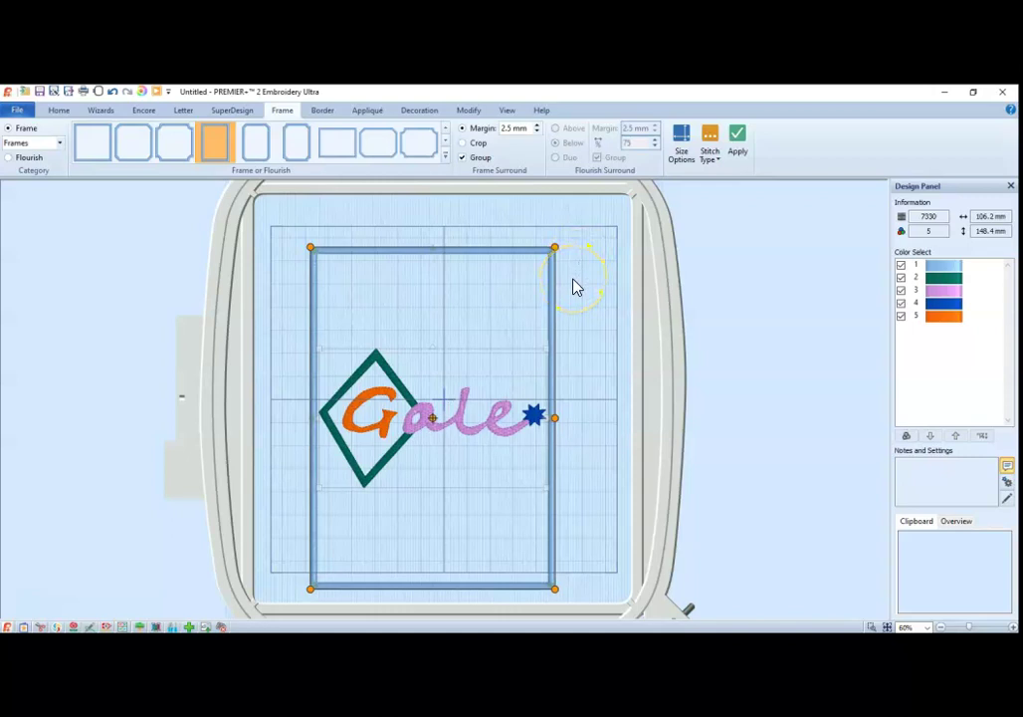
key(ctrl+z)
click(572, 279)
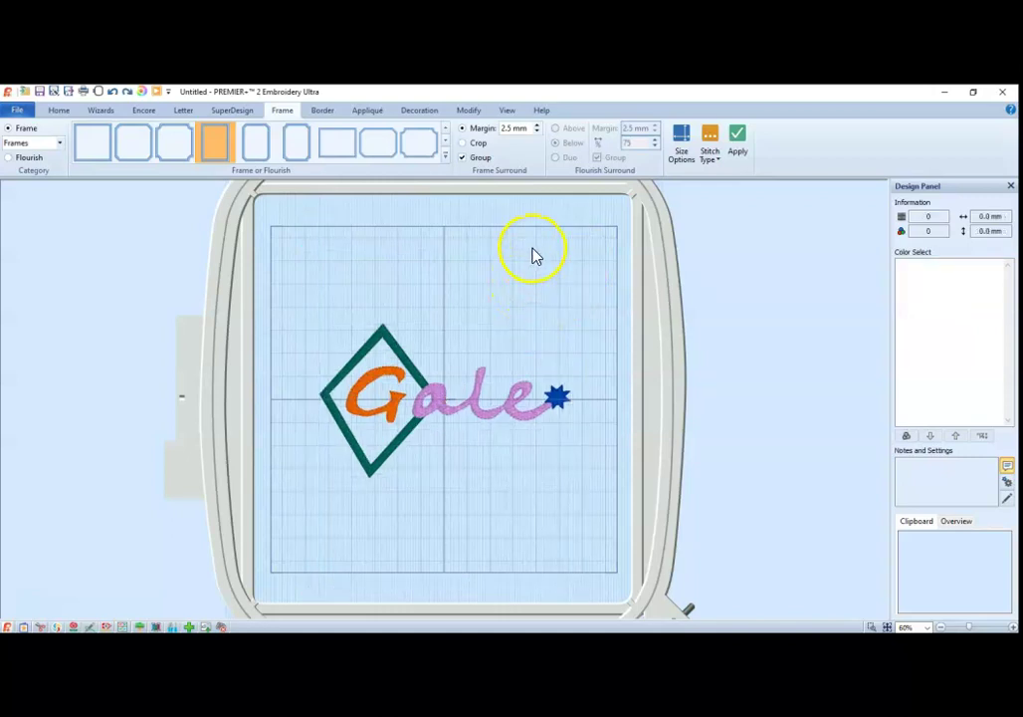
Add the rectangular frame again, stretched to 126.3 × 86.8 mm around diamond and star
click(441, 385)
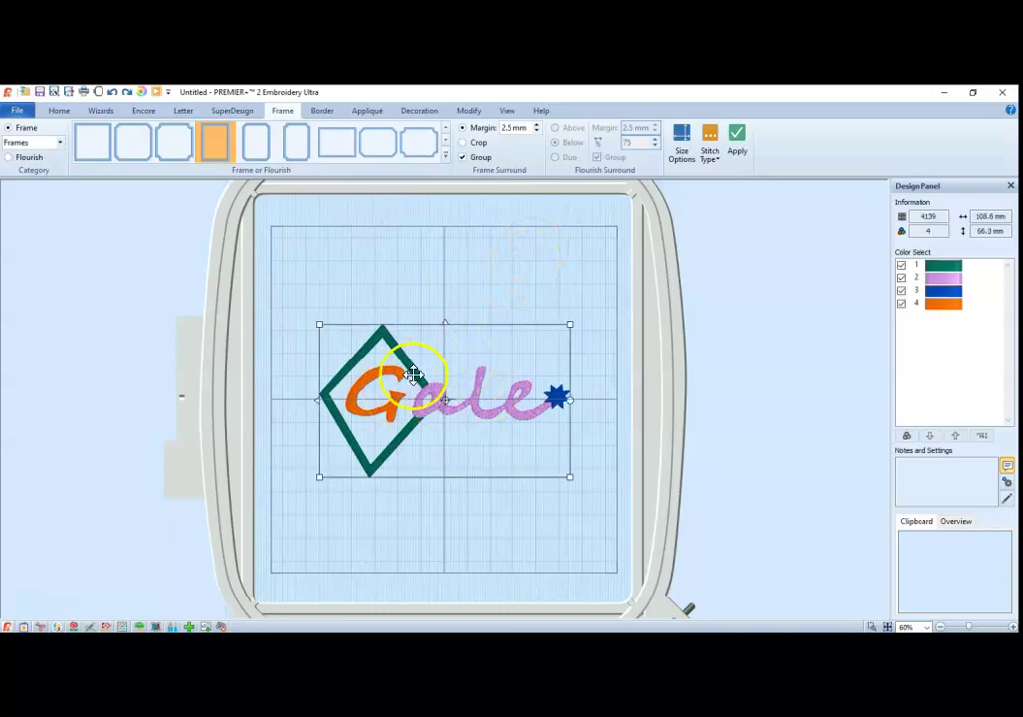
click(568, 274)
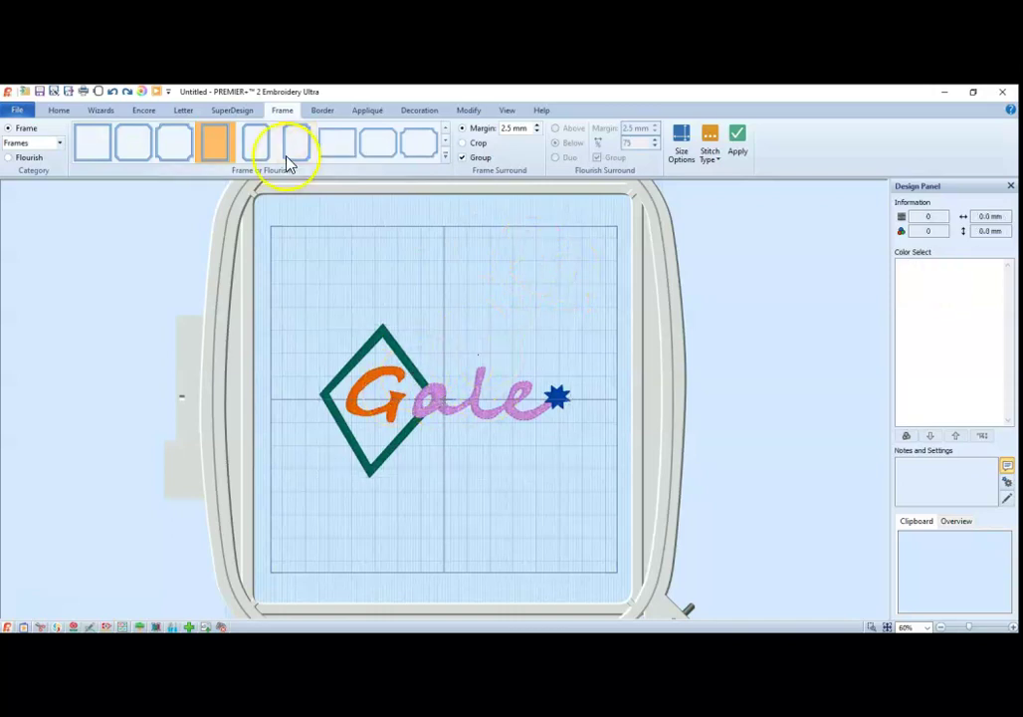
click(738, 137)
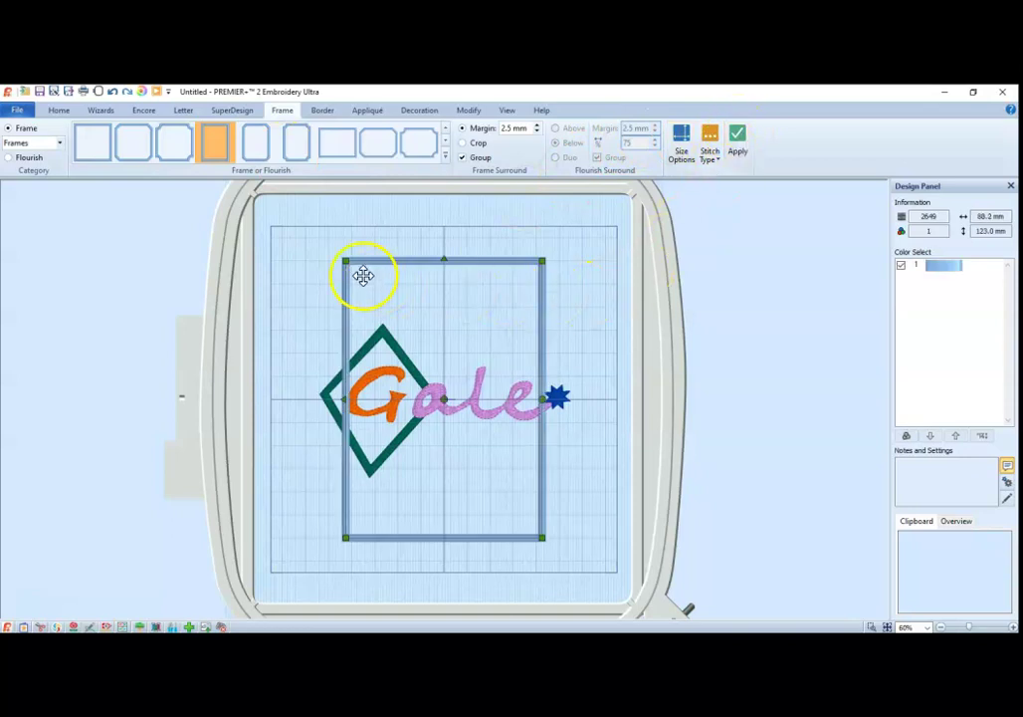
drag(345, 262, 303, 297)
drag(539, 538, 592, 491)
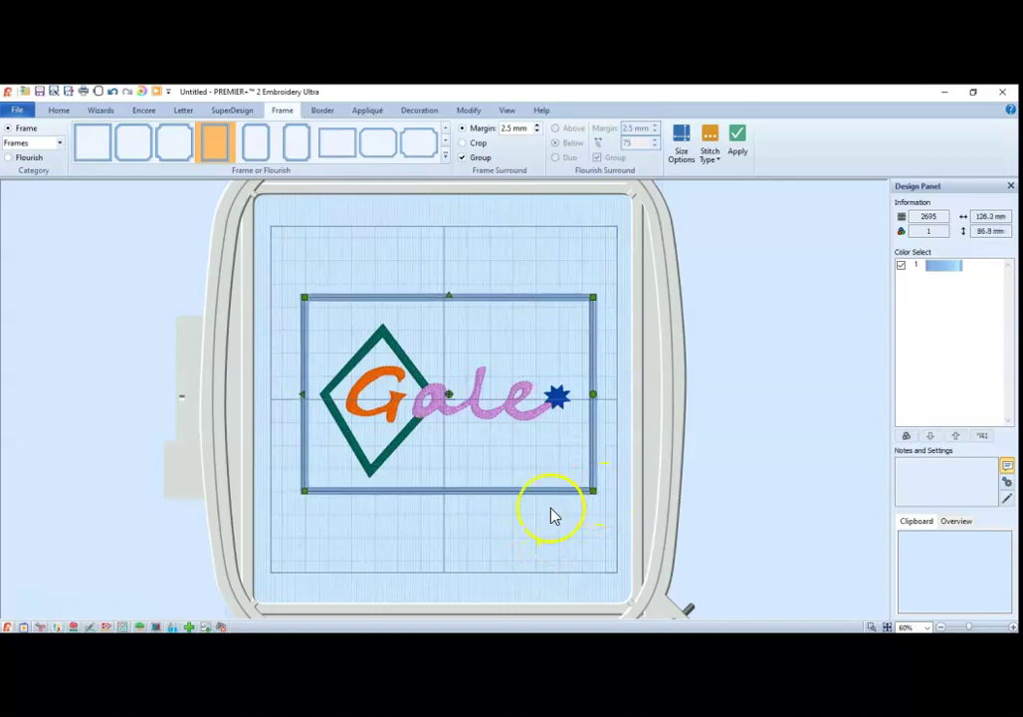
Merge the logo and frame into one design with Combine All
click(63, 112)
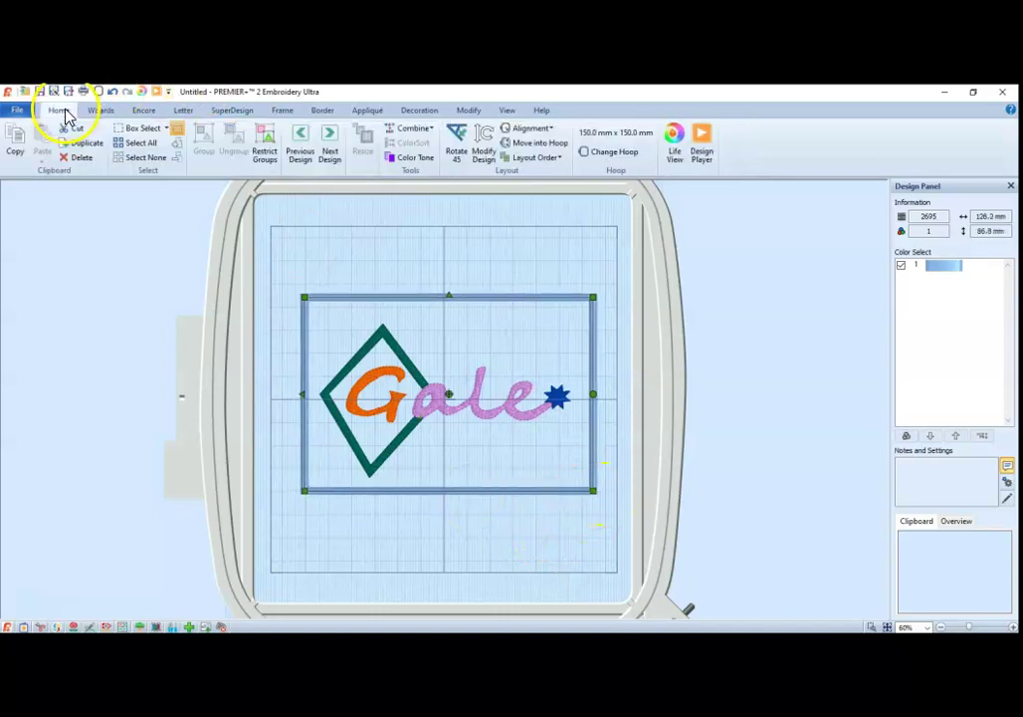
click(414, 130)
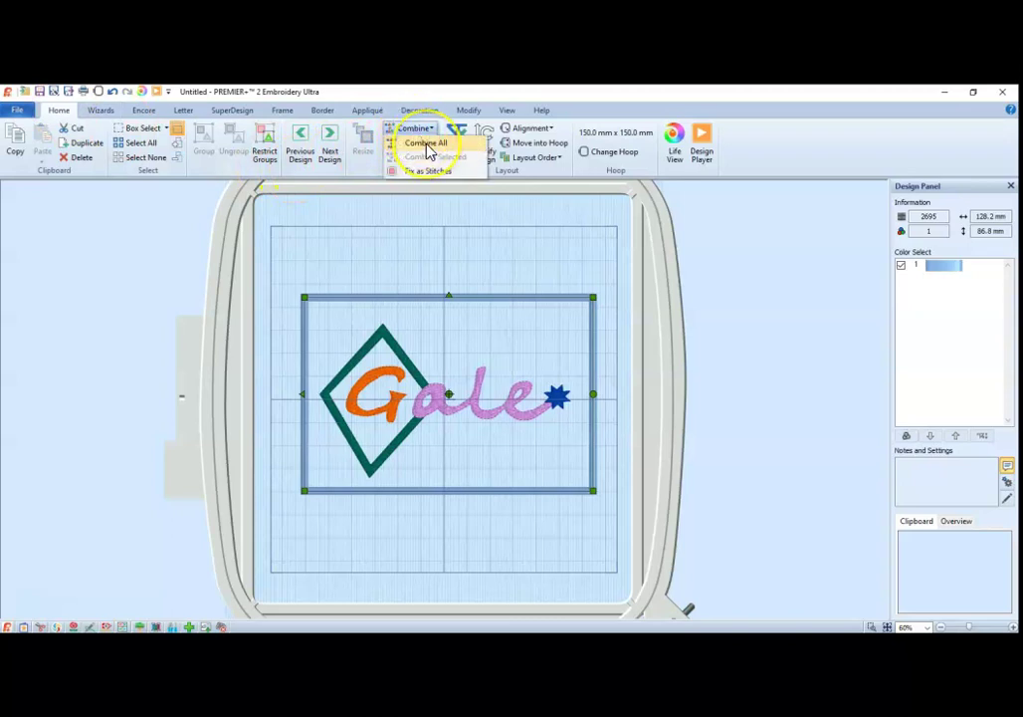
click(427, 145)
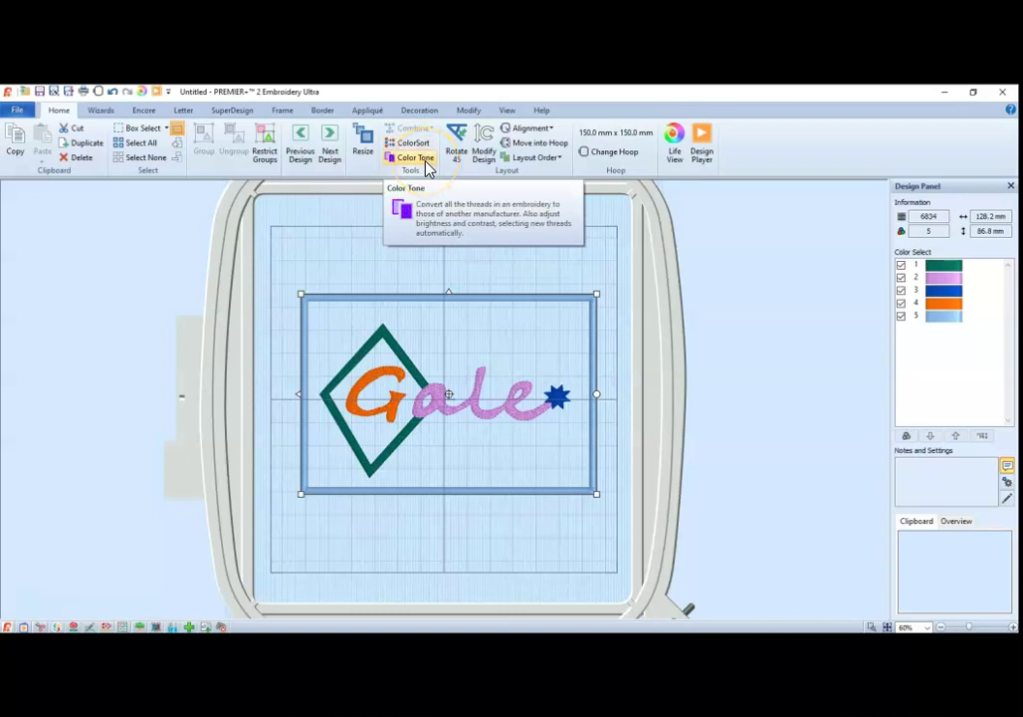
Recolour the design's threads to the My Threads range with Color Tone
click(427, 159)
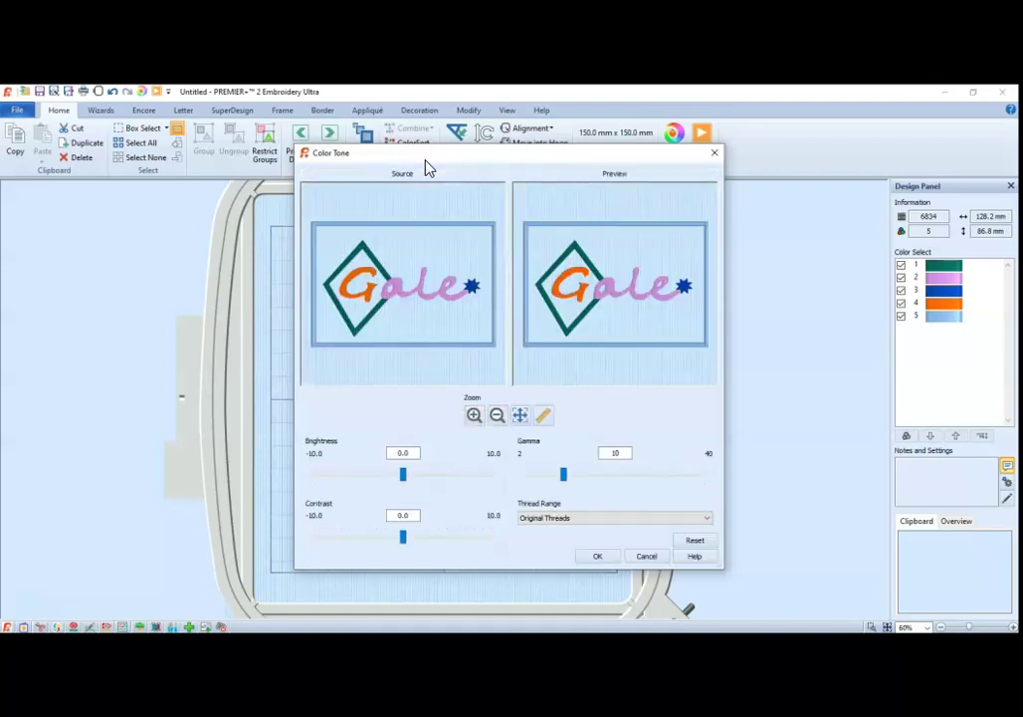
drag(426, 162, 419, 231)
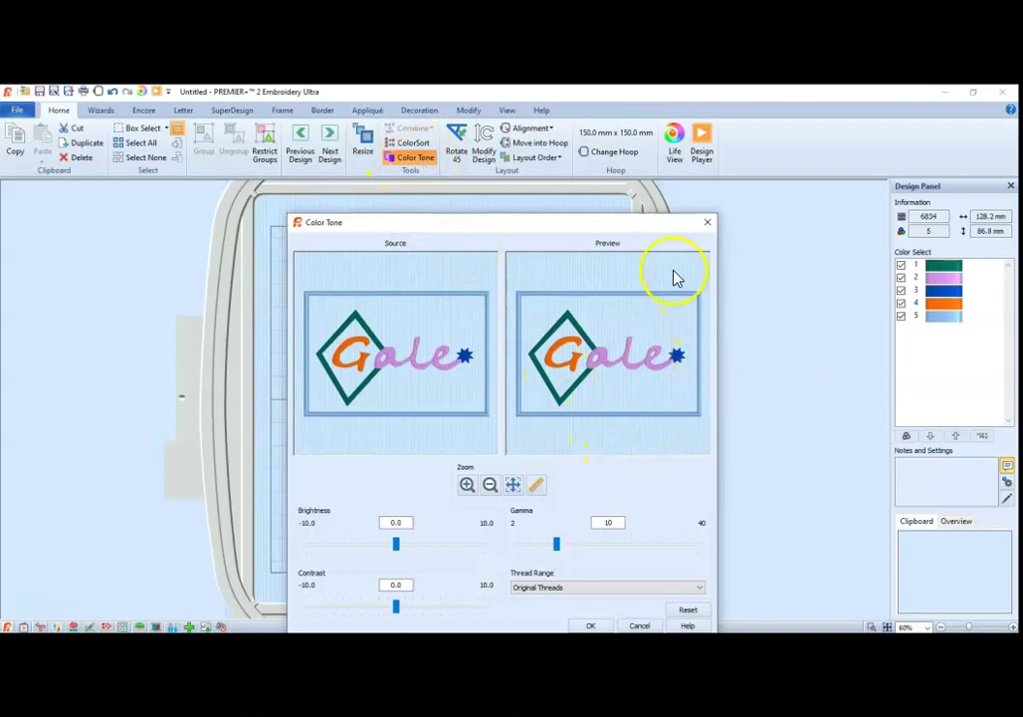
drag(656, 225, 636, 118)
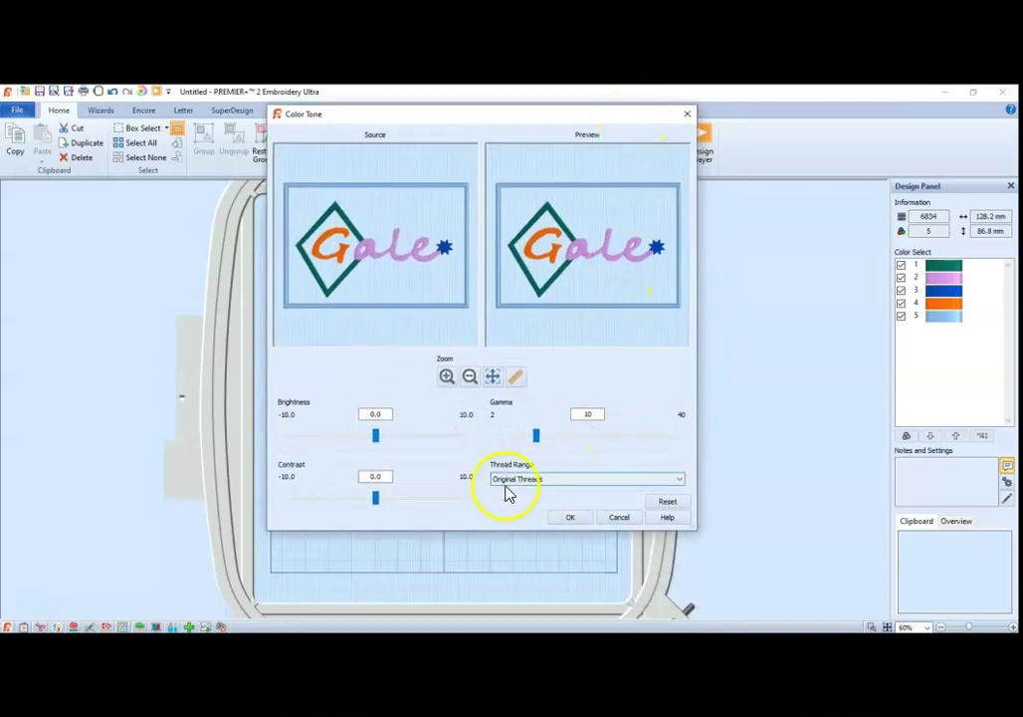
click(644, 484)
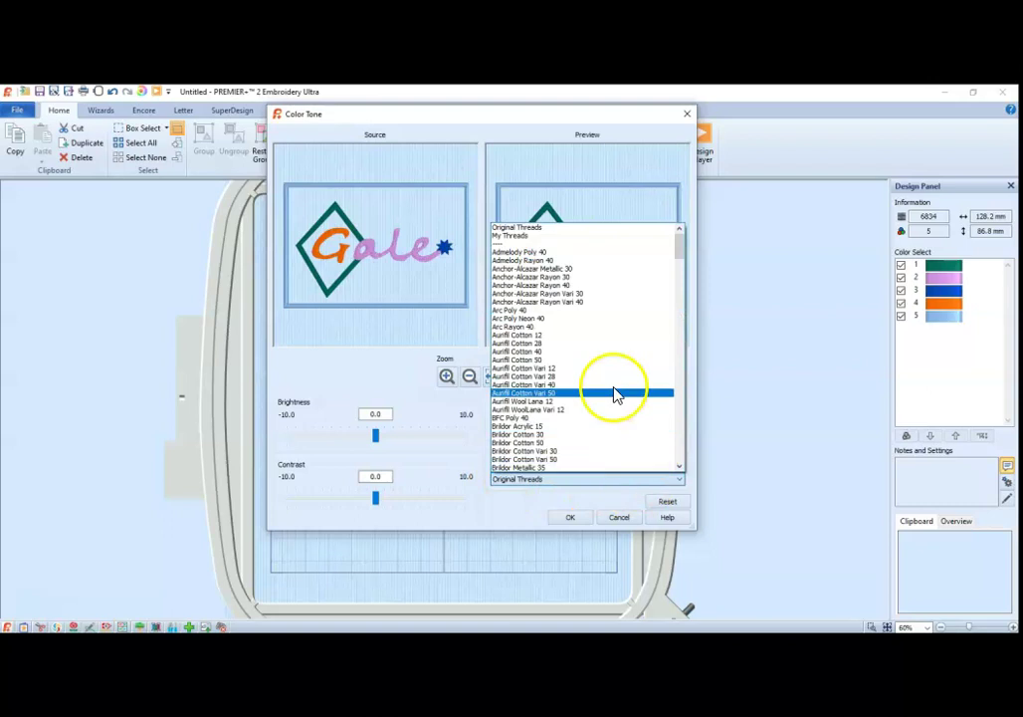
click(521, 237)
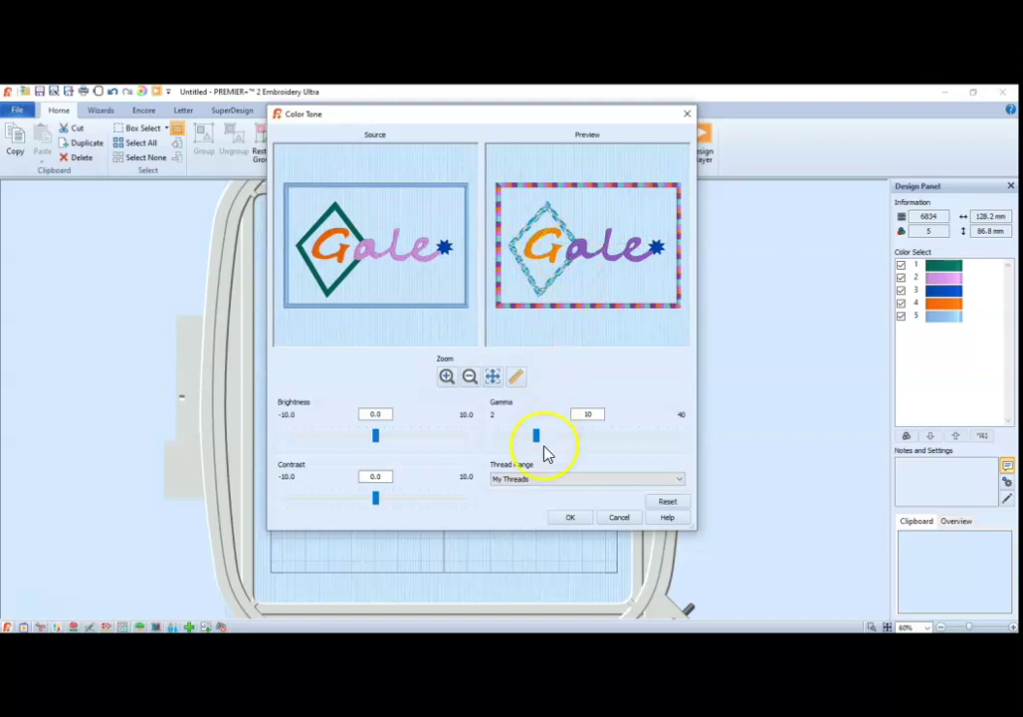
click(584, 480)
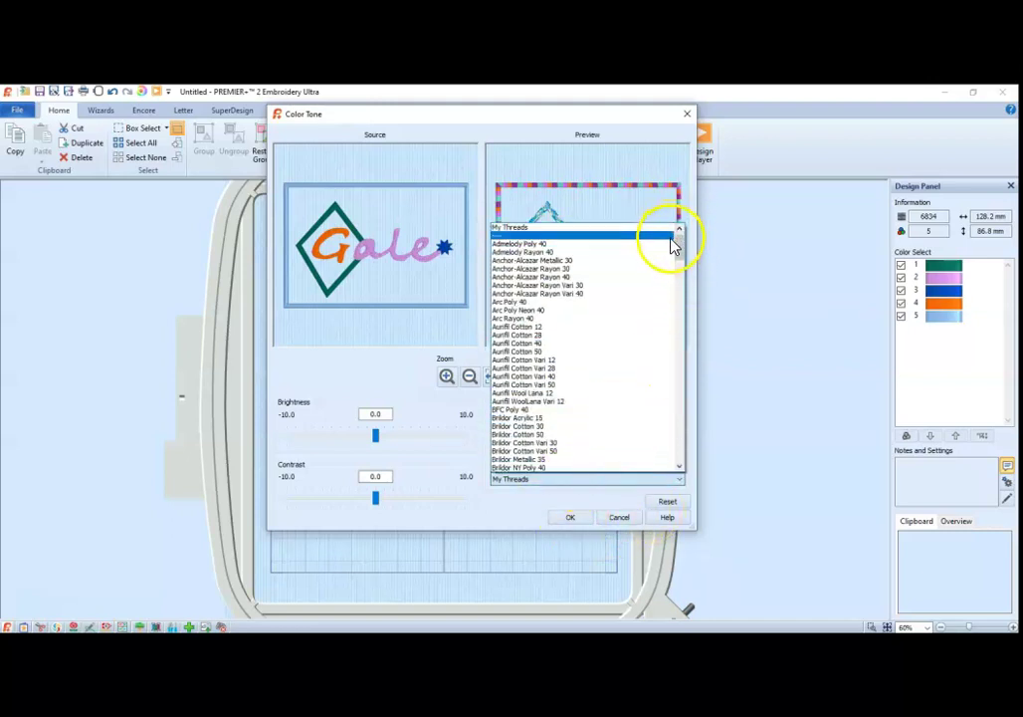
drag(677, 243, 680, 291)
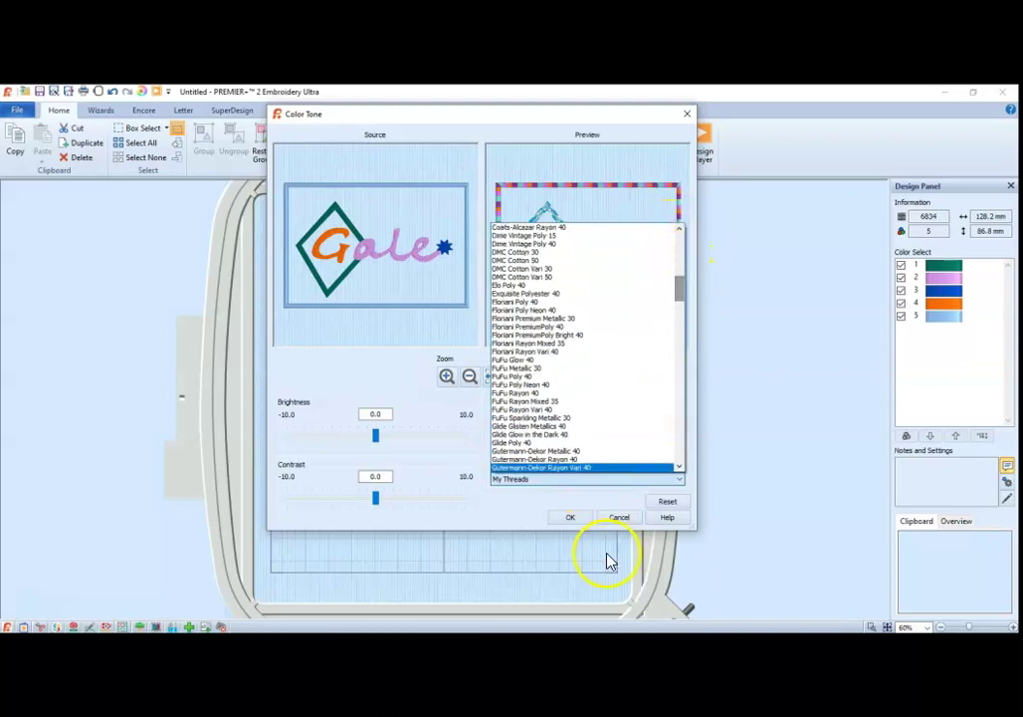
click(587, 528)
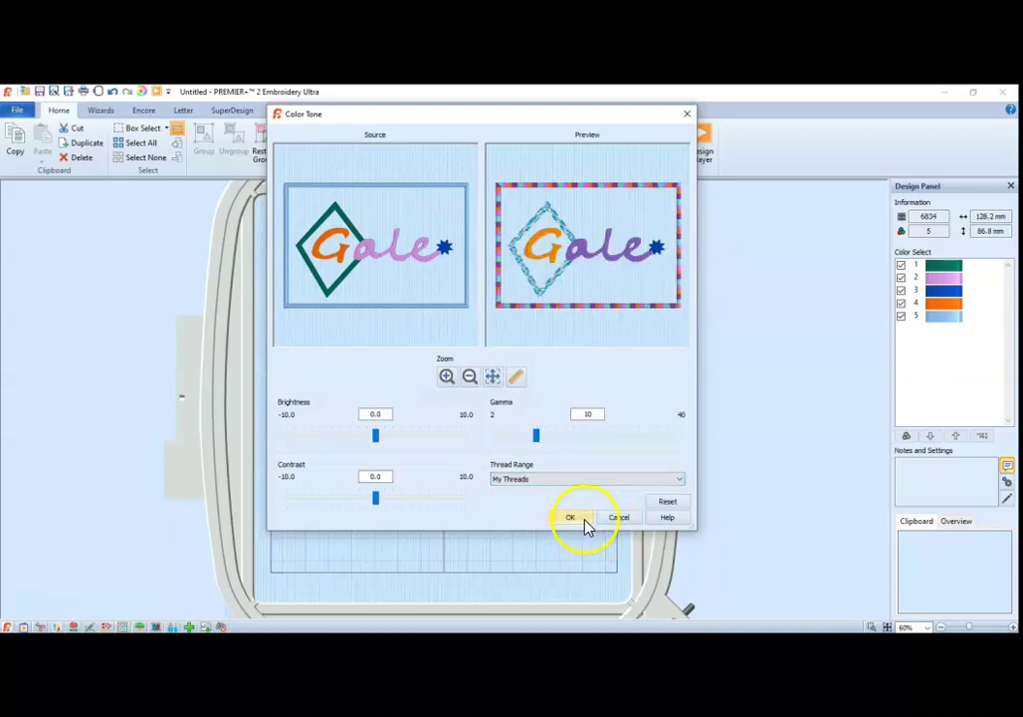
click(579, 520)
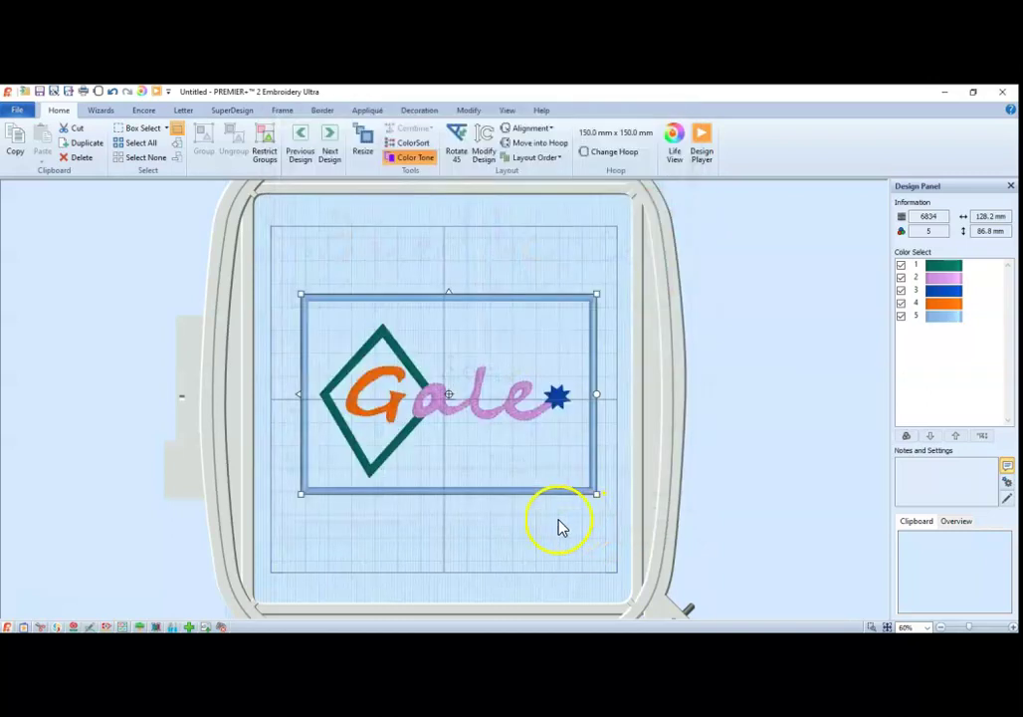
Export the design as VP3 over the existing logo_galeExportedbyPZ file in the signature folder
click(22, 112)
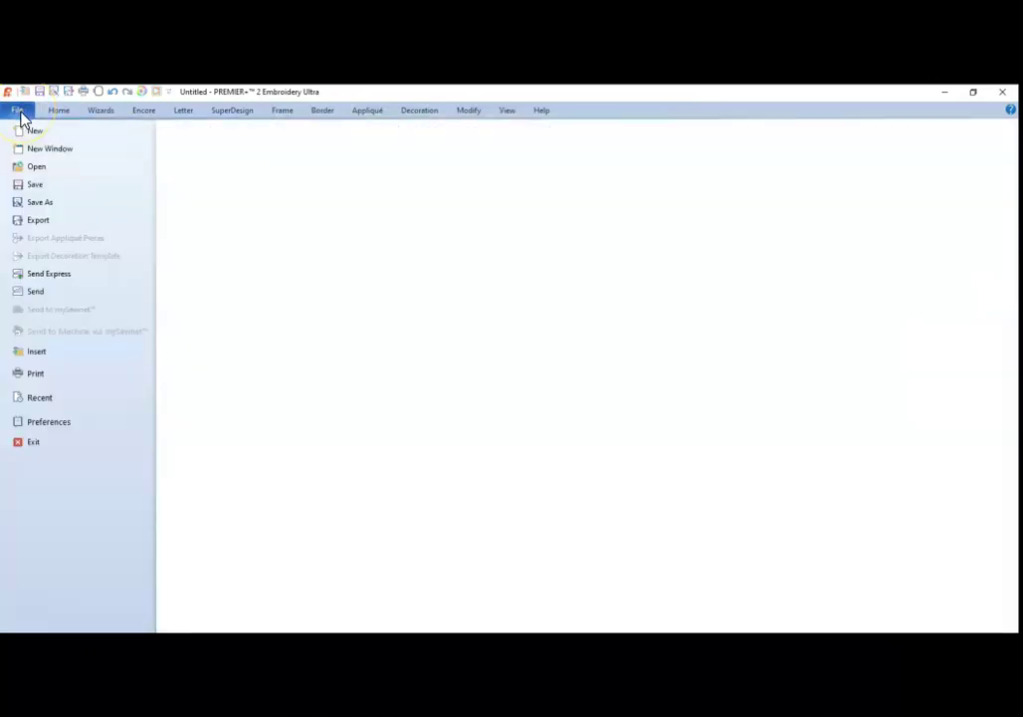
click(37, 223)
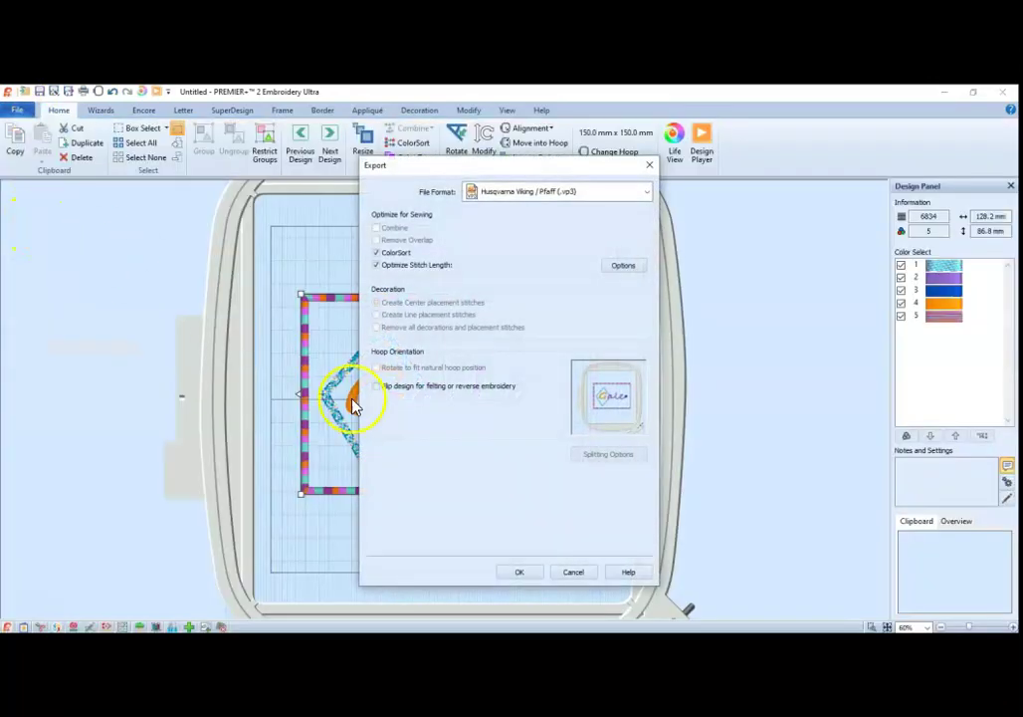
click(517, 575)
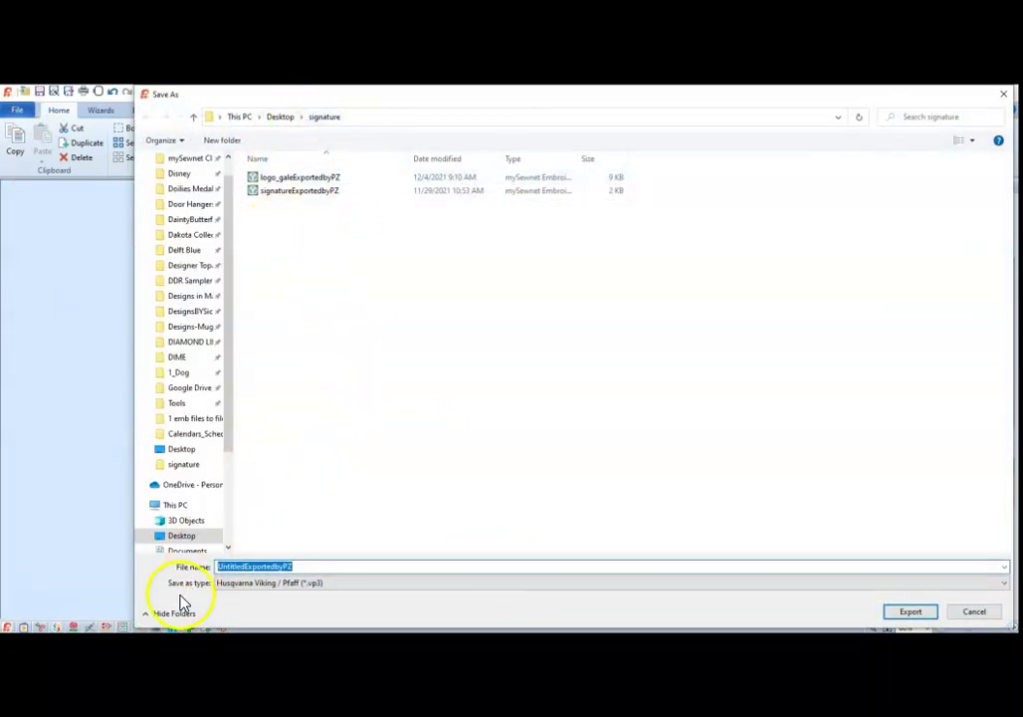
click(308, 179)
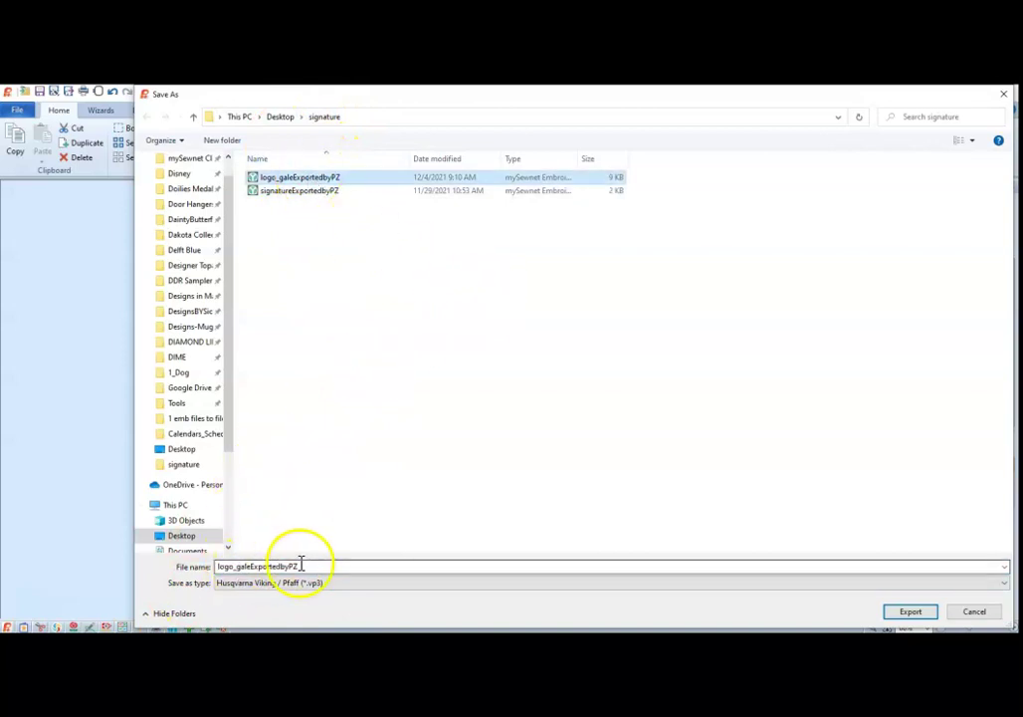
click(914, 613)
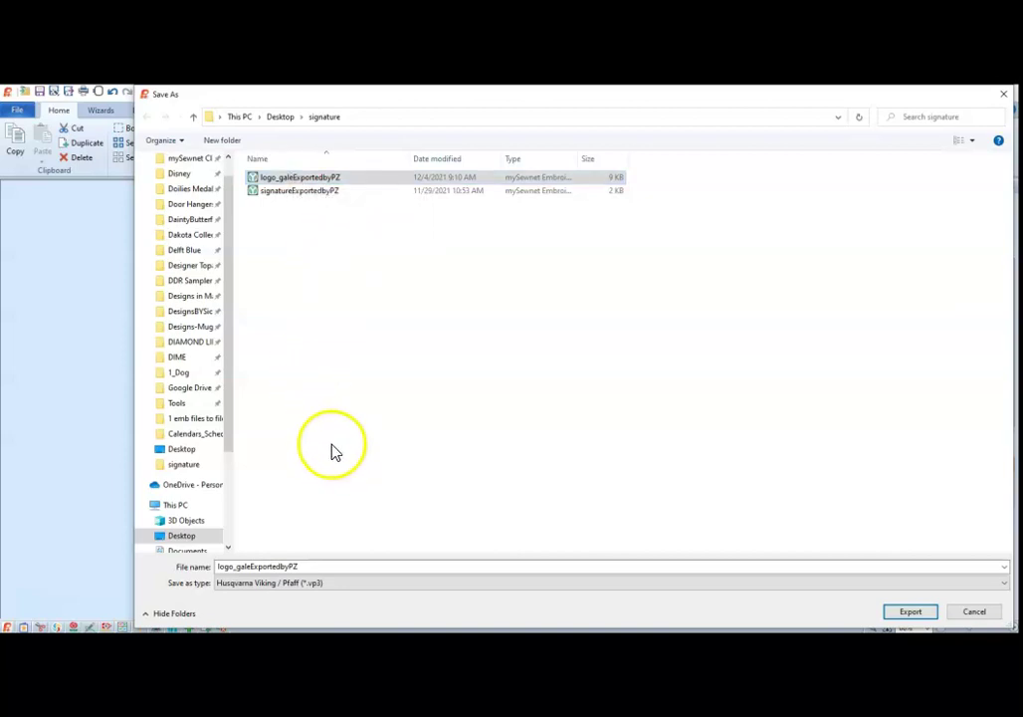
click(918, 616)
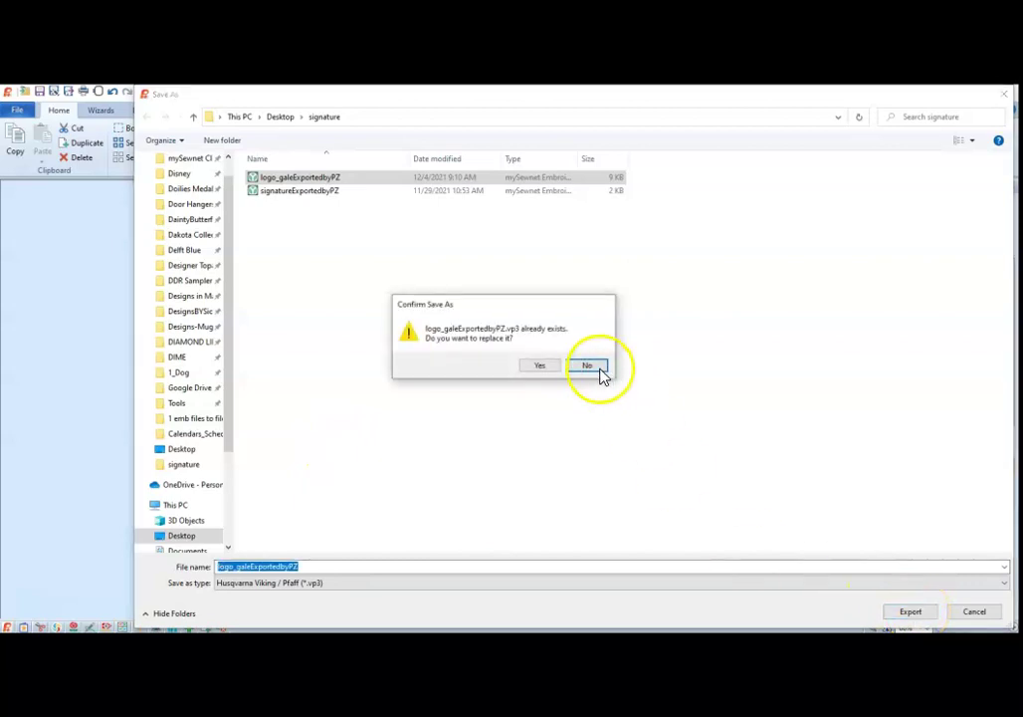
click(535, 367)
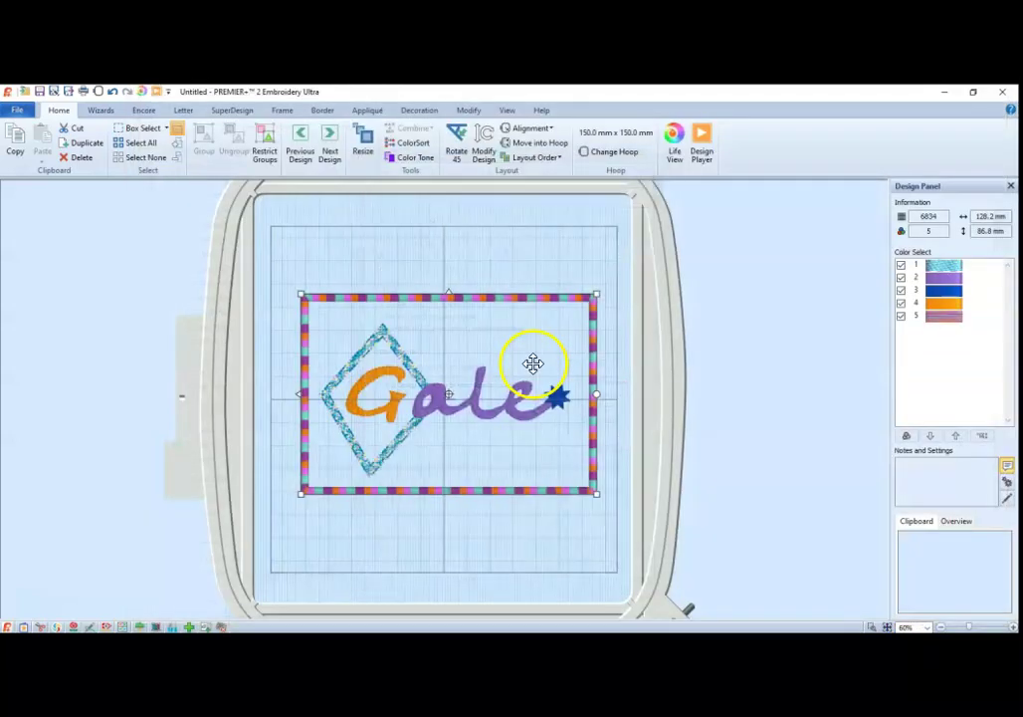